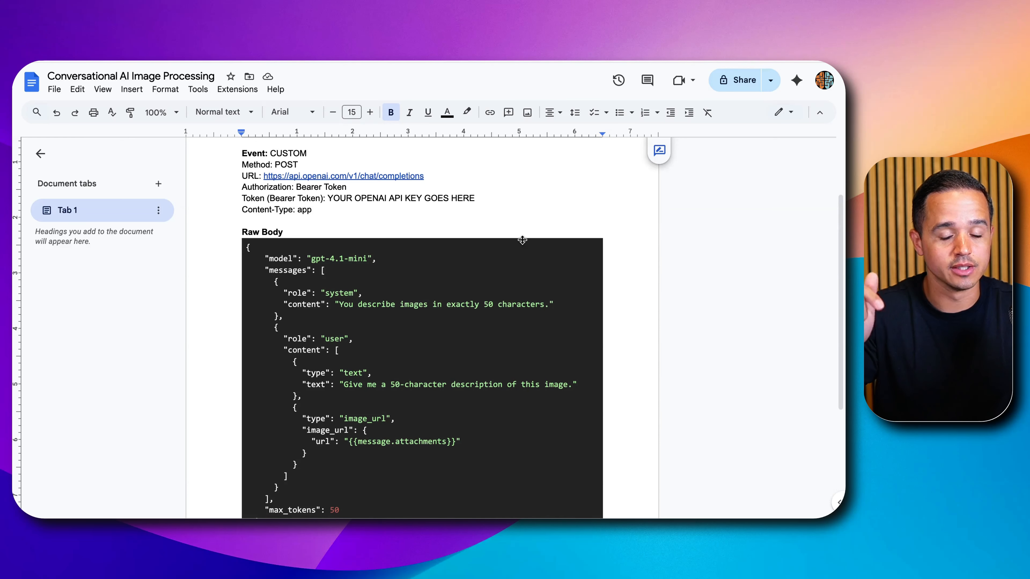
- Switch to the Demo Tattoo Bot's general settings in CloseBot and review the Always Aware AI option
left_click(75, 56)
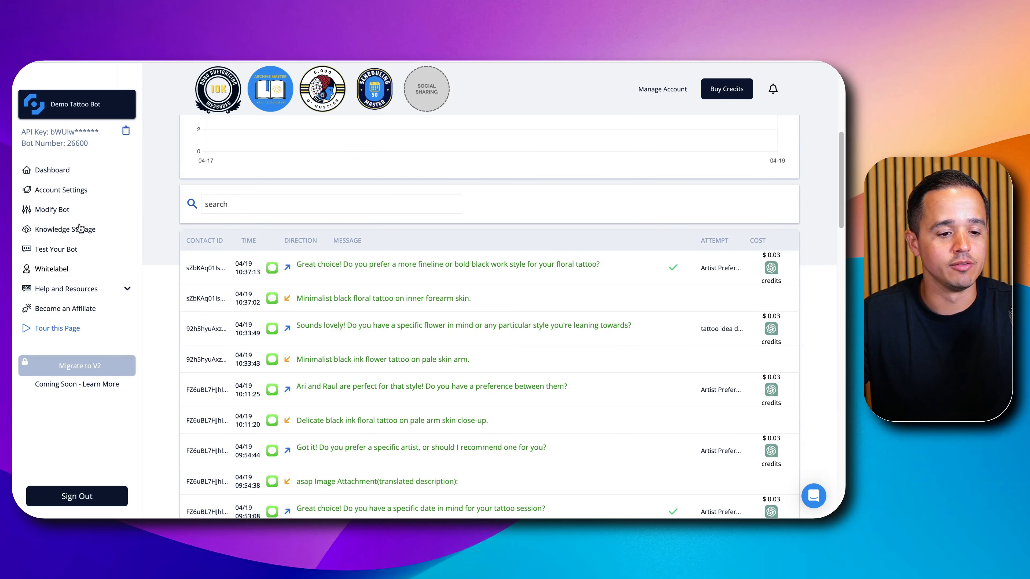
left_click(80, 216)
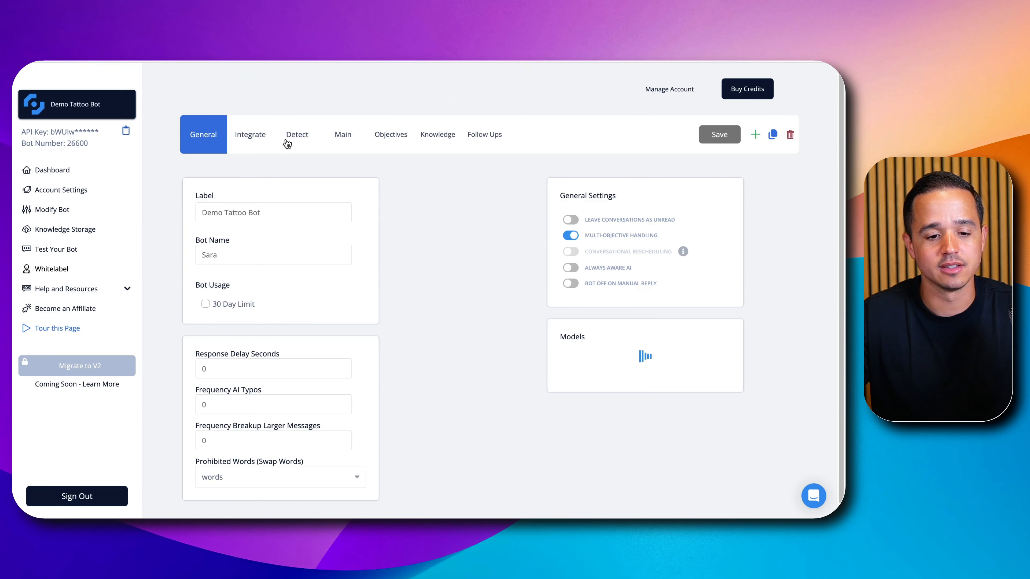
left_click(586, 197)
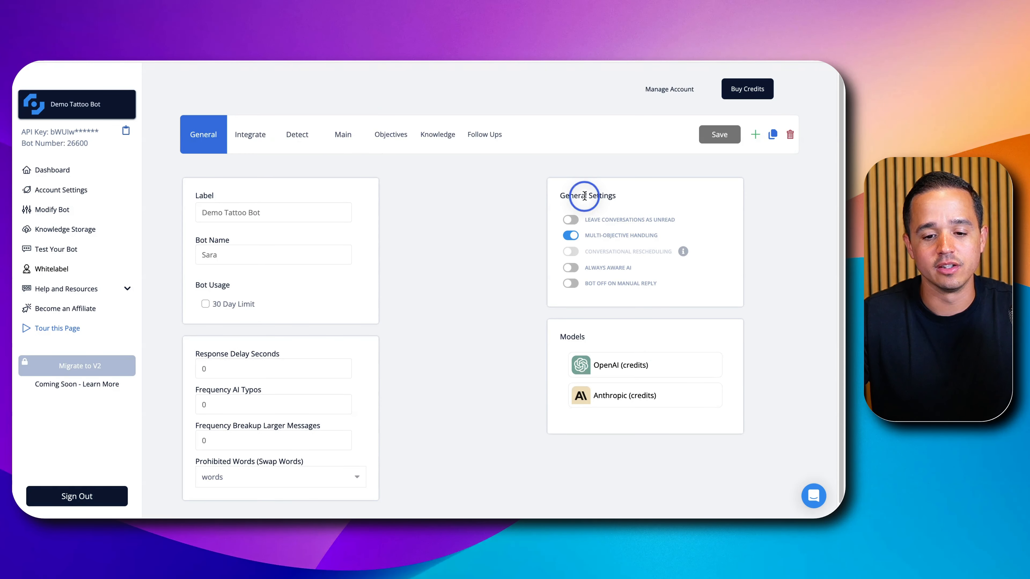
triple_click(592, 269)
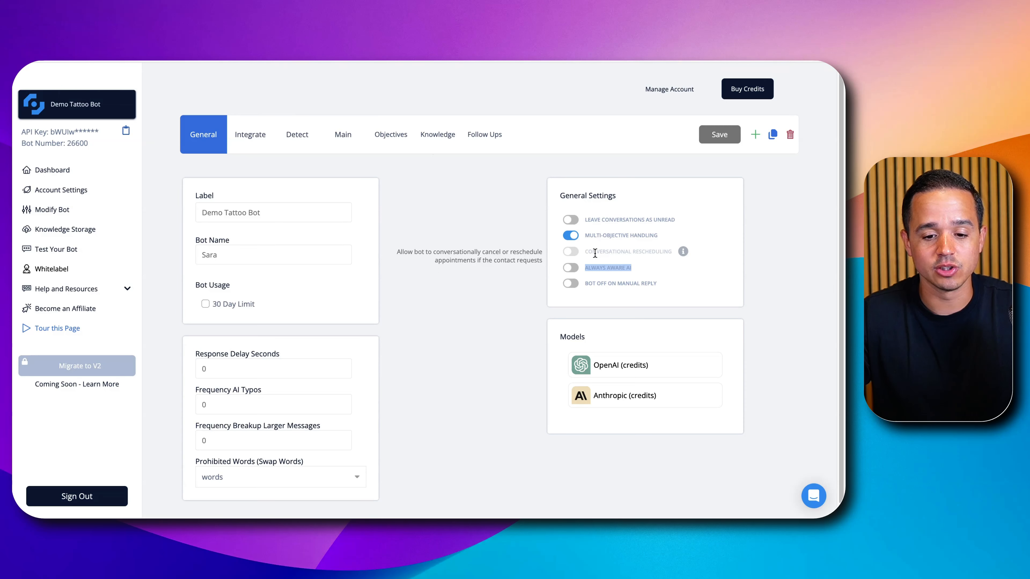
mouse_move(572, 269)
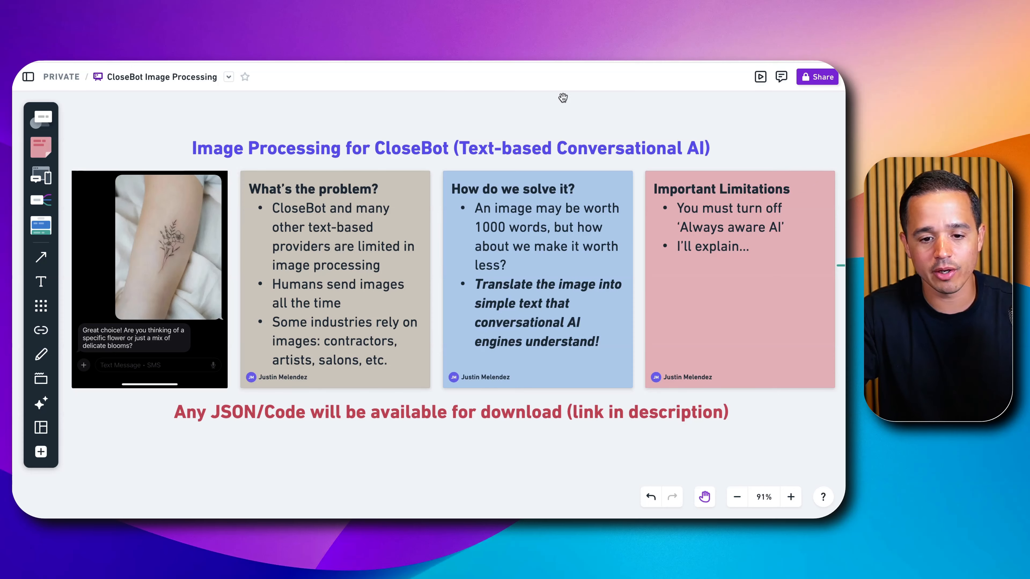
- Review the workflow goals on the CloseBot Image Processing whiteboard and the help article section on making the CloseBot workflow
left_click_drag(656, 121, 310, 163)
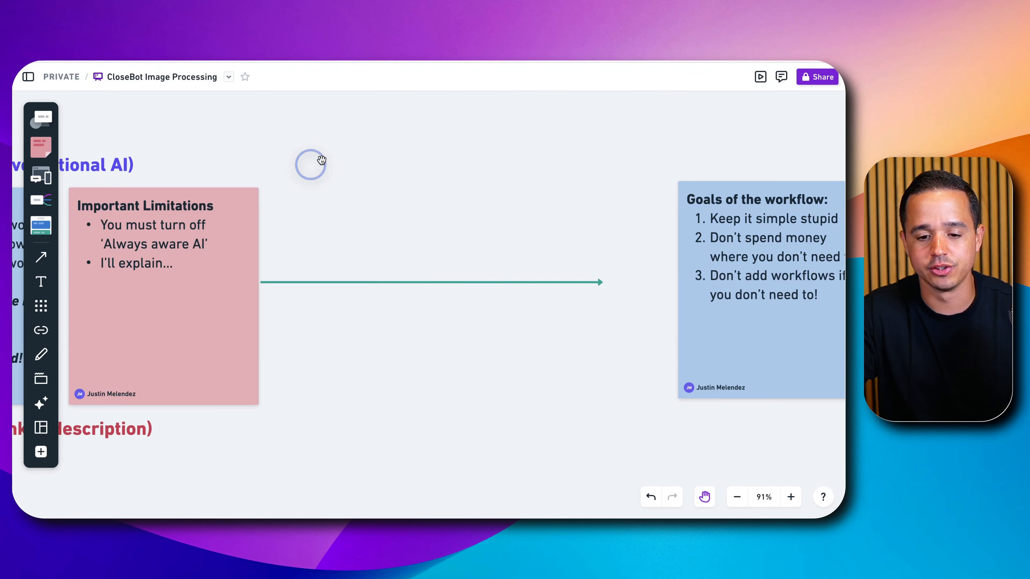
left_click_drag(583, 165, 555, 165)
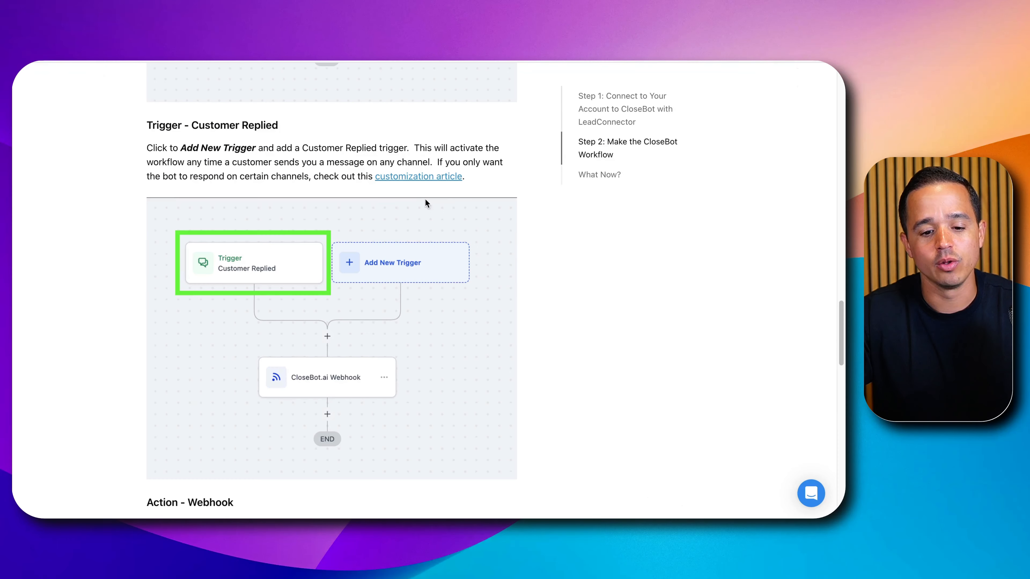
scroll(415, 288, "up", 7)
scroll(416, 288, "up", 2)
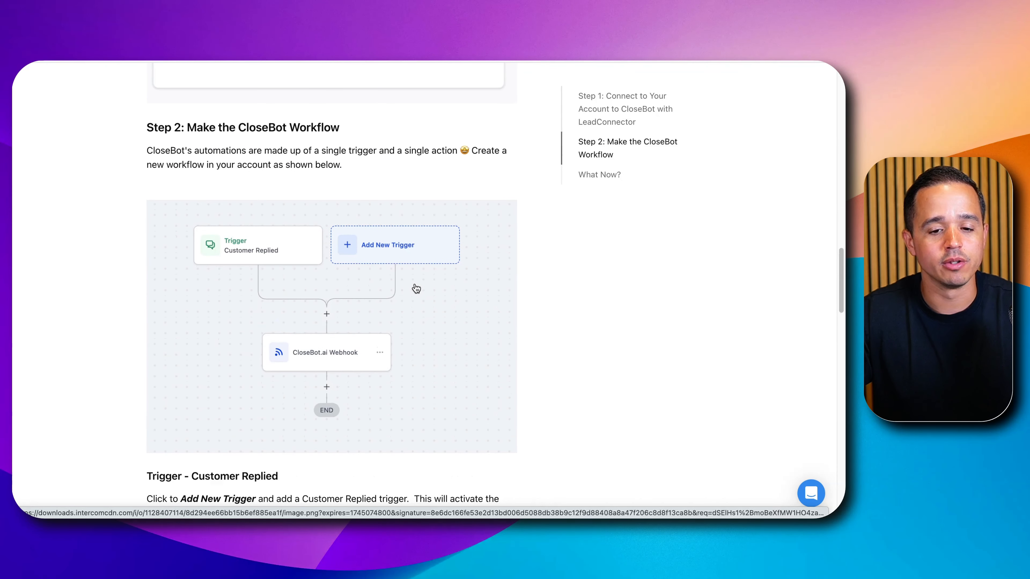
scroll(416, 289, "down", 2)
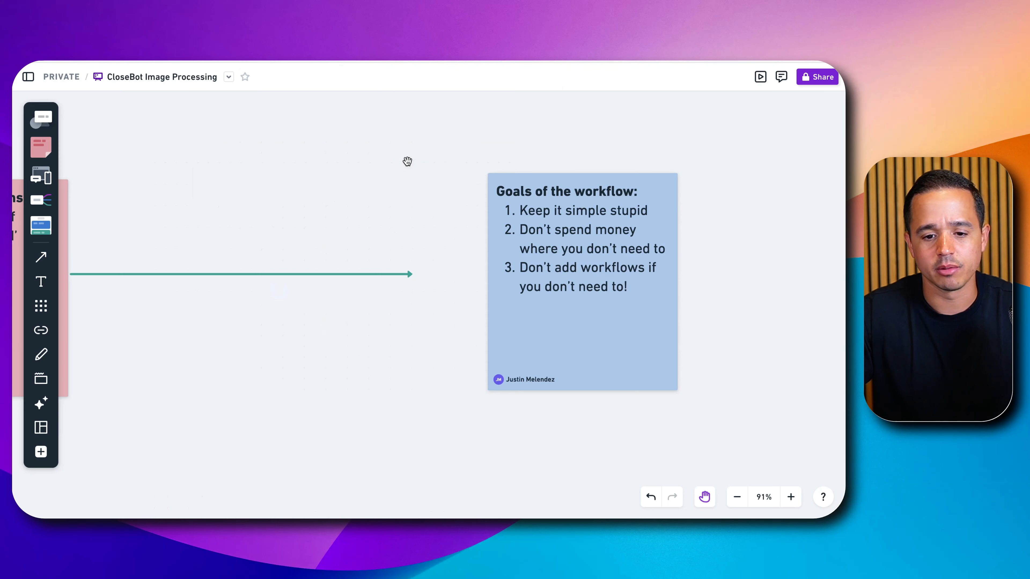
- Examine the whiteboard flowchart from the Customer Replied trigger through the attachment branches to the Clear Attachment Field step
scroll(609, 285, "right", 10)
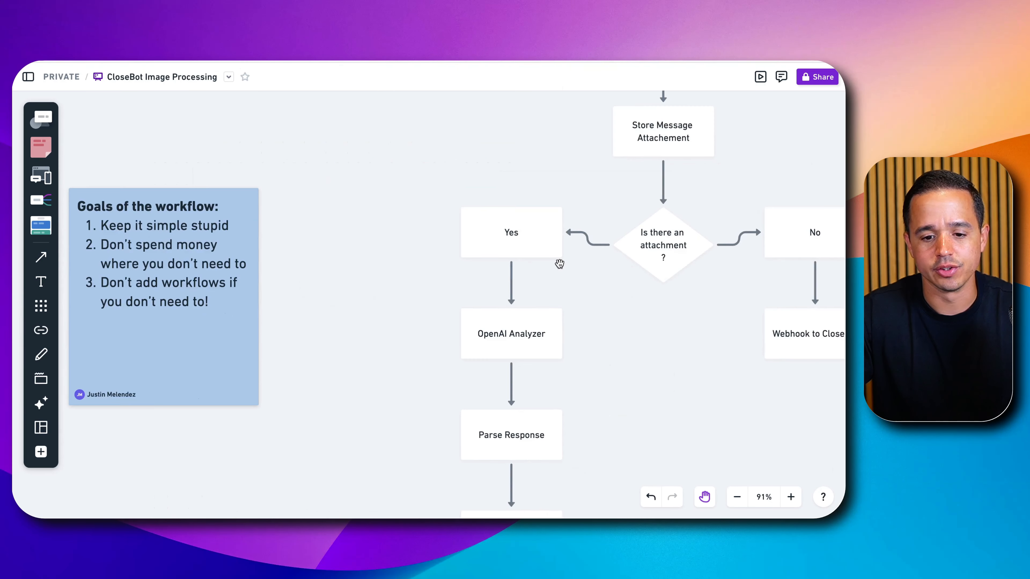
scroll(502, 280, "down", 5)
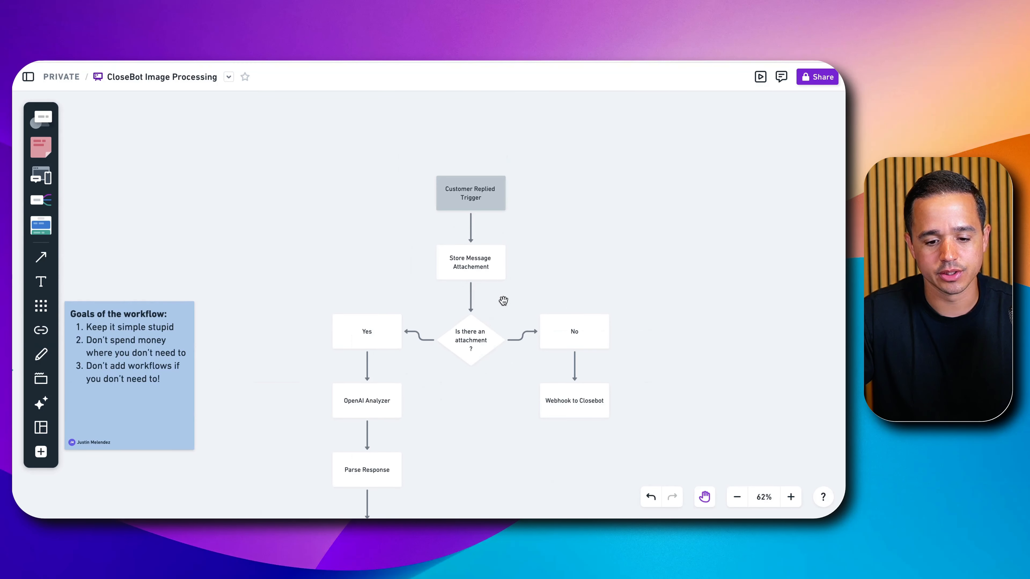
scroll(491, 317, "up", 5)
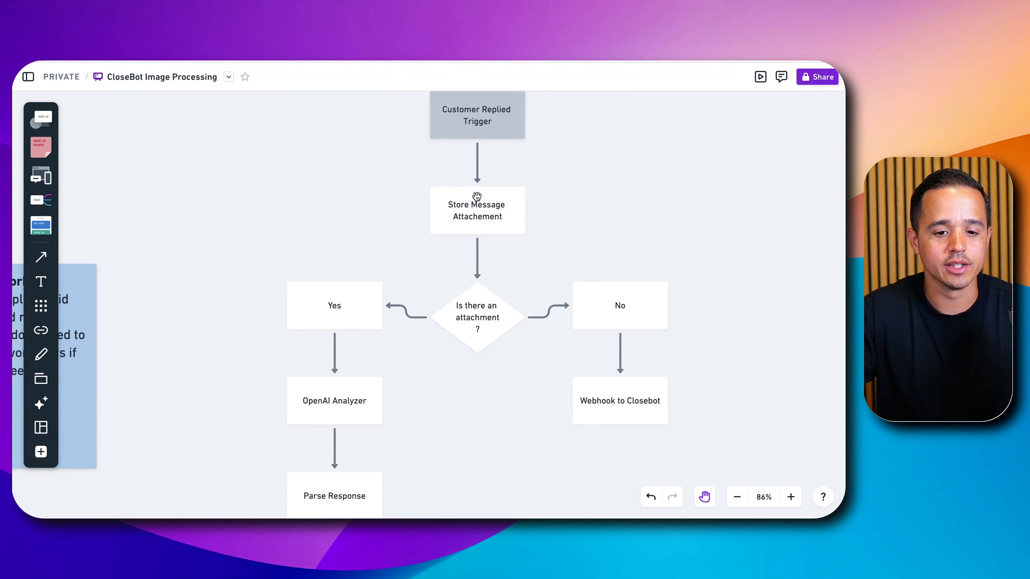
scroll(519, 292, "down", 5)
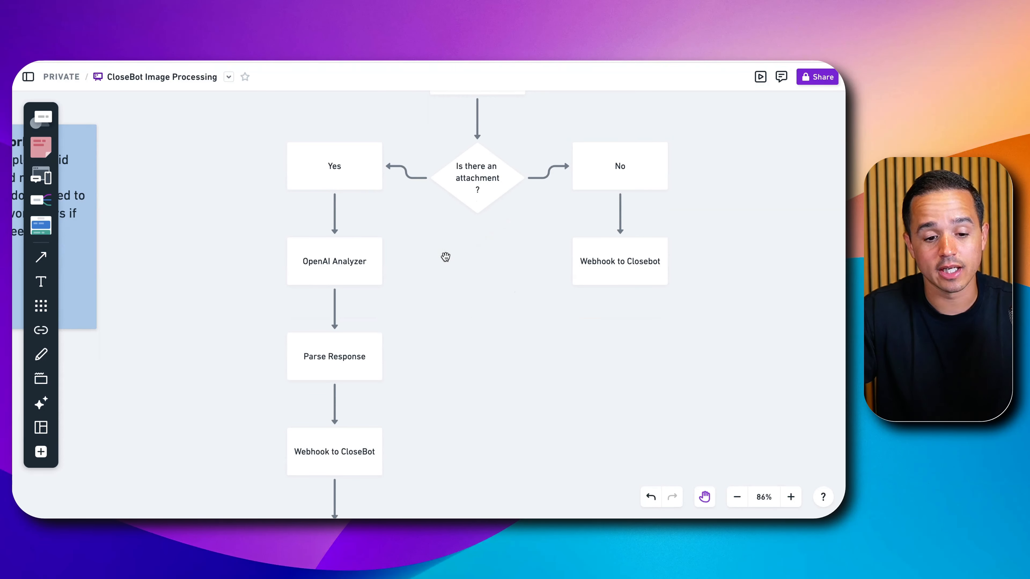
scroll(367, 233, "down", 2)
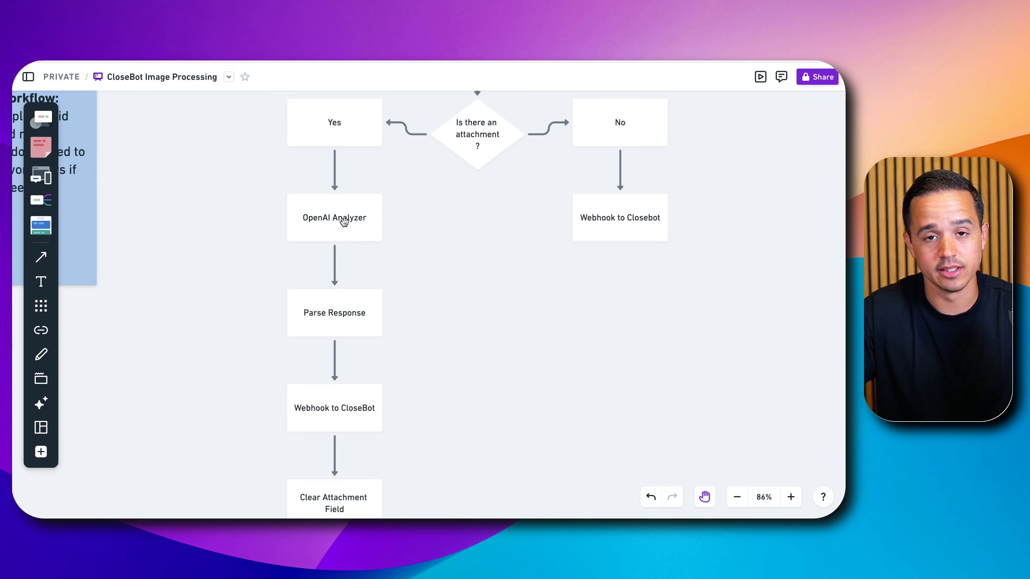
scroll(344, 221, "down", 7)
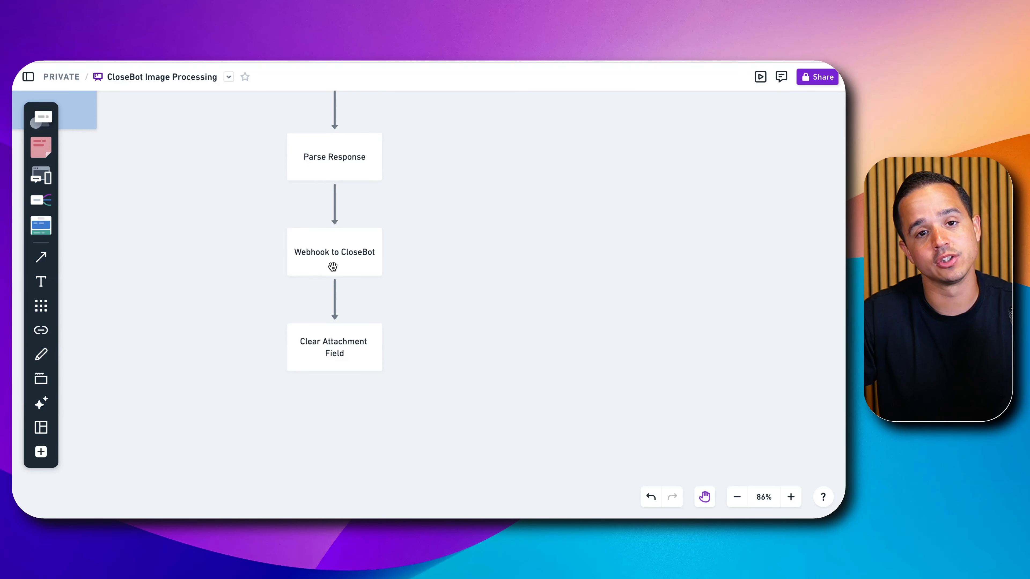
scroll(333, 267, "up", 7)
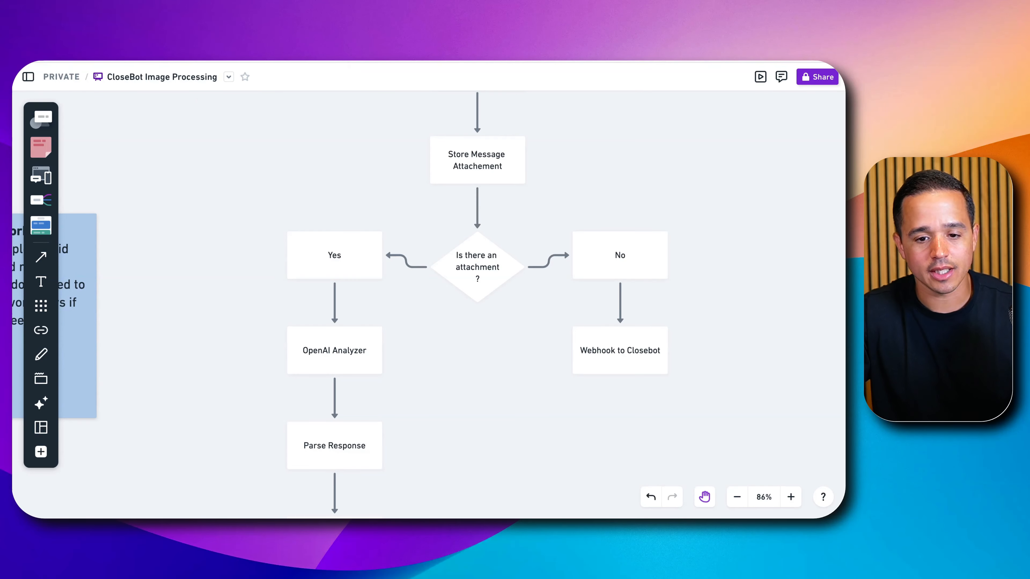
- Read the OpenAI image processing webhook configuration in the Conversational AI Image Processing document, including its raw JSON body
left_click(252, 24)
scroll(445, 274, "down", 1)
scroll(441, 276, "up", 1)
scroll(441, 274, "up", 3)
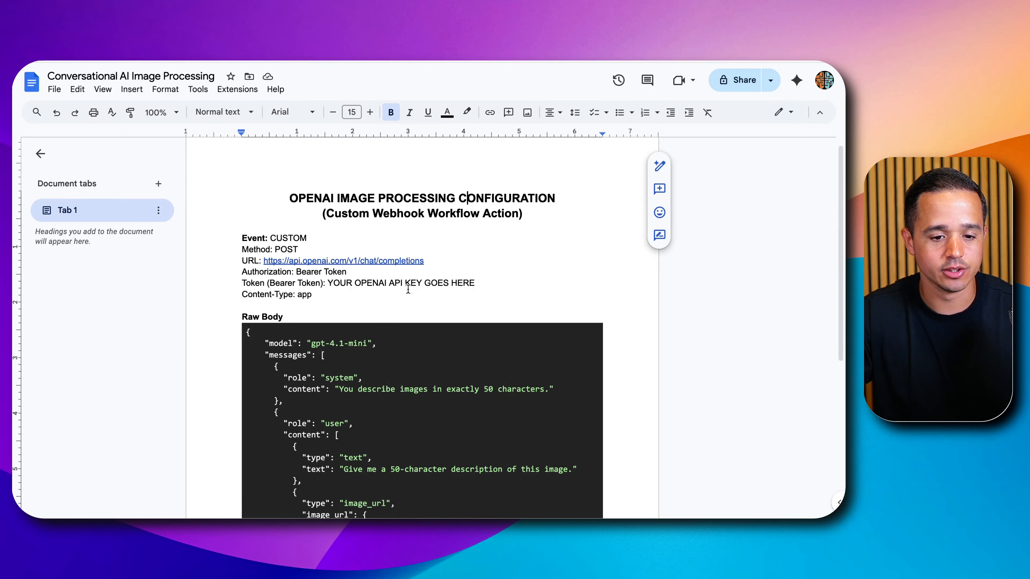
scroll(321, 317, "down", 3)
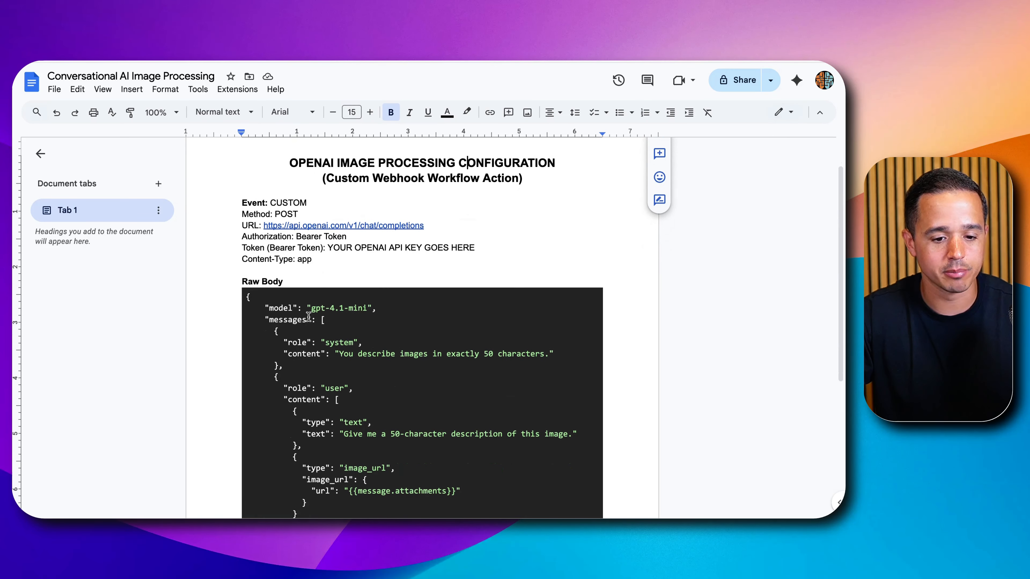
scroll(299, 319, "down", 1)
scroll(270, 290, "down", 1)
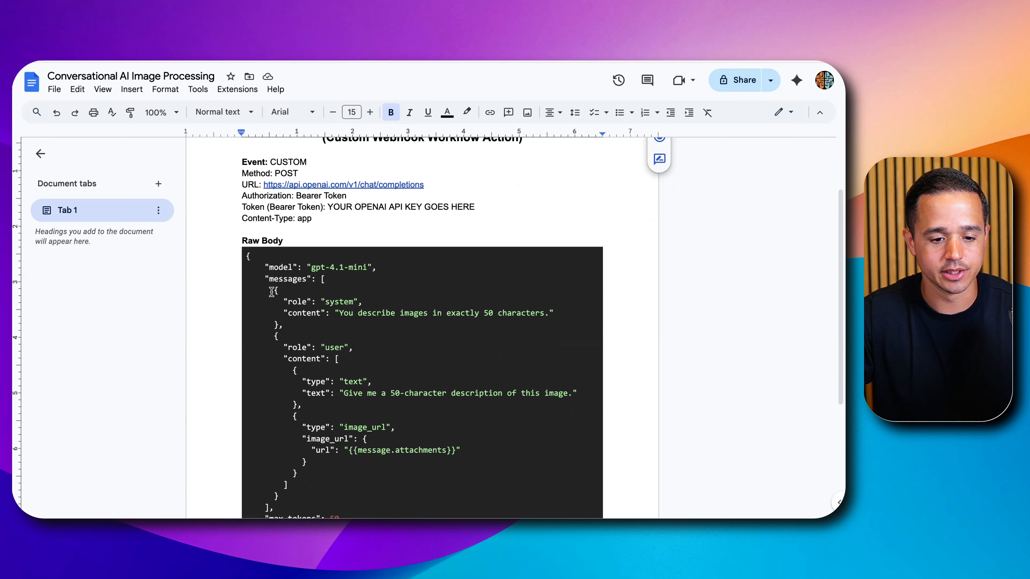
scroll(379, 265, "up", 5)
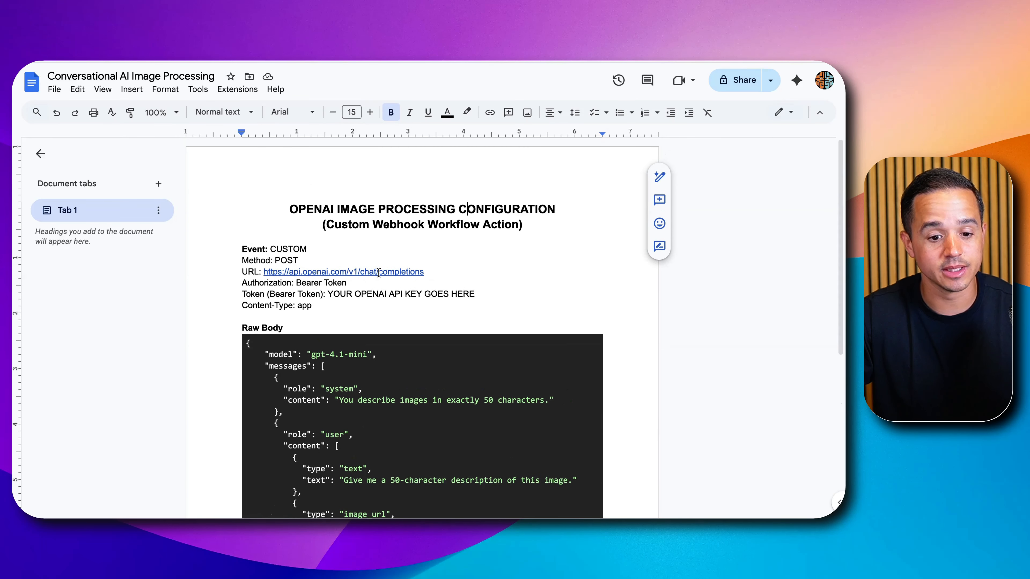
scroll(376, 275, "down", 1)
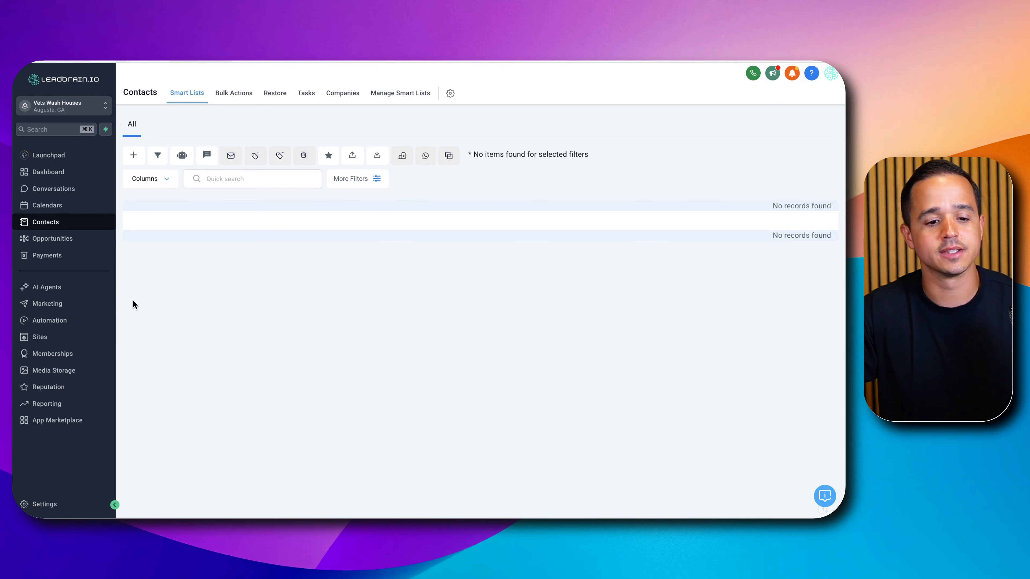
- Open the Bot Processing workflow from the LeadBrain automation list and review its trigger and webhook
left_click(69, 321)
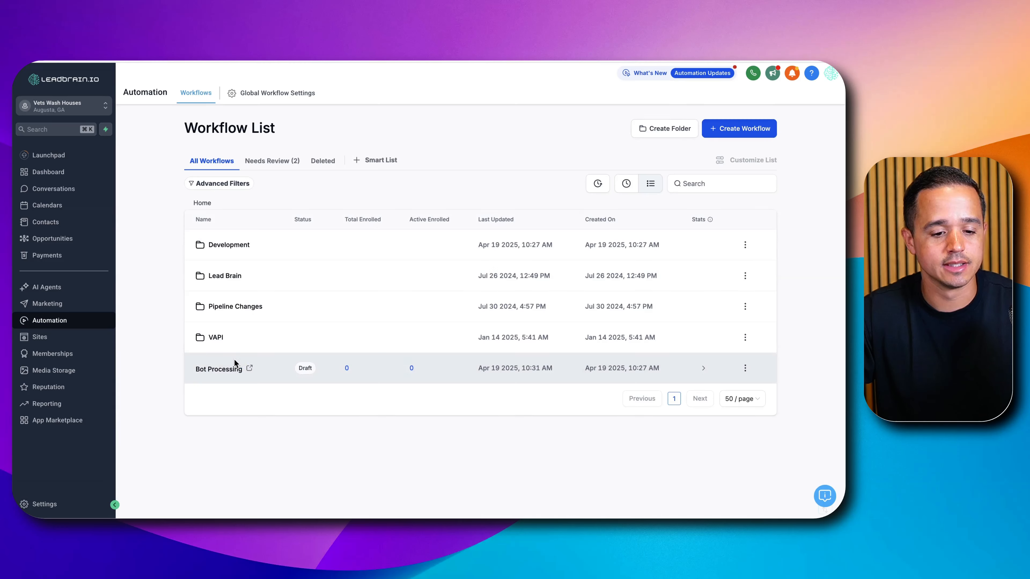
left_click(220, 367)
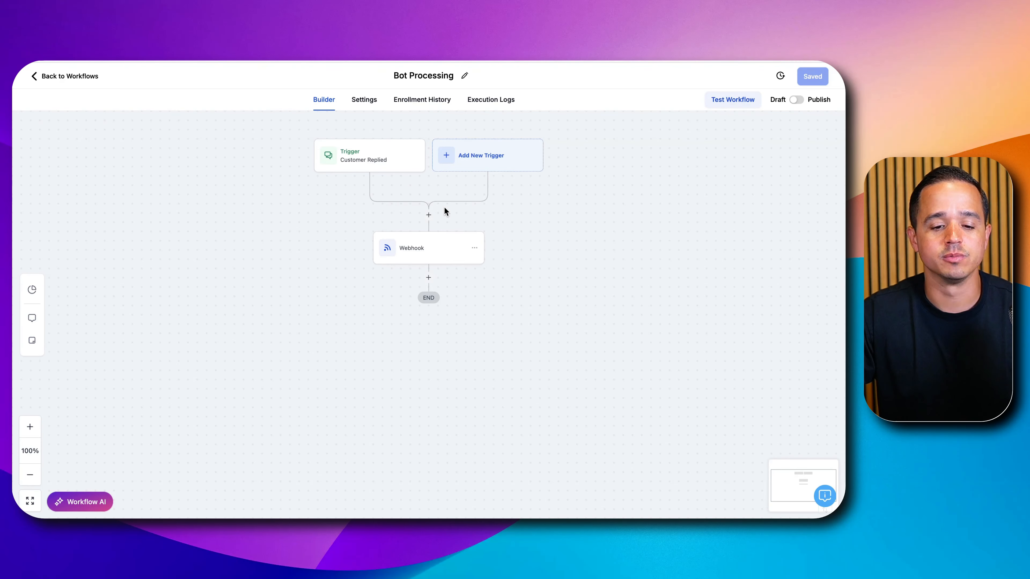
scroll(446, 207, "down", 1)
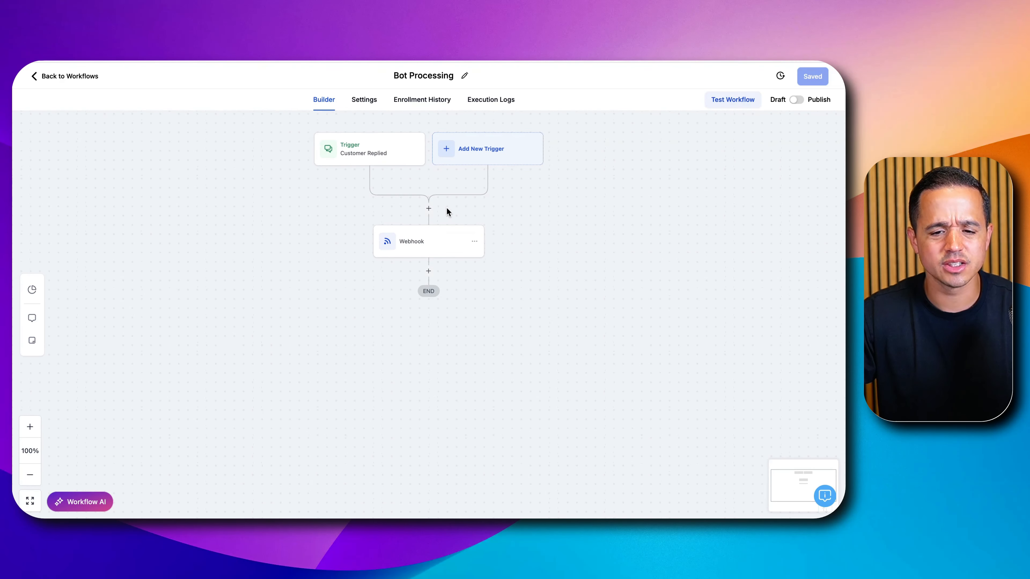
left_click(427, 209)
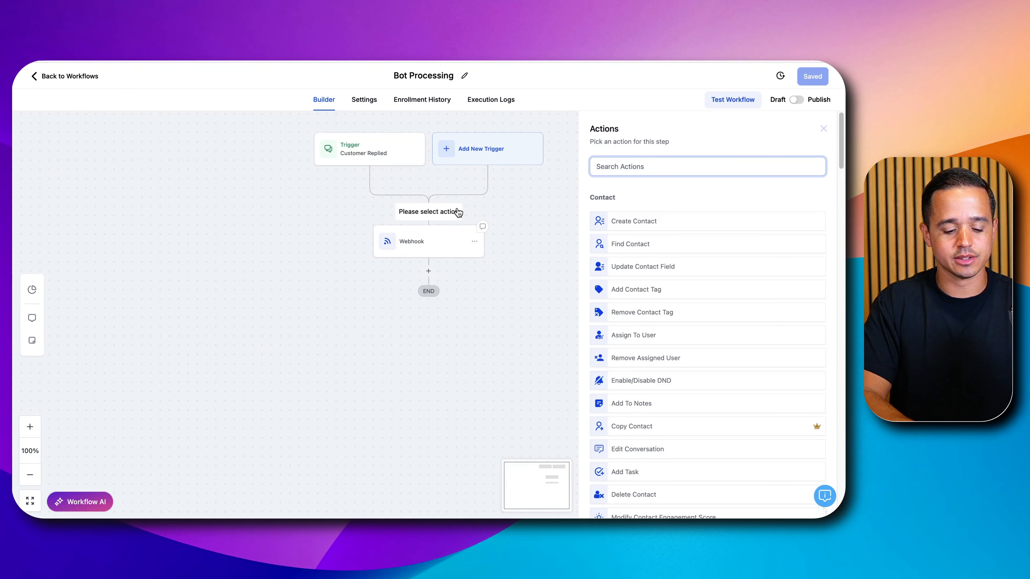
type("upda")
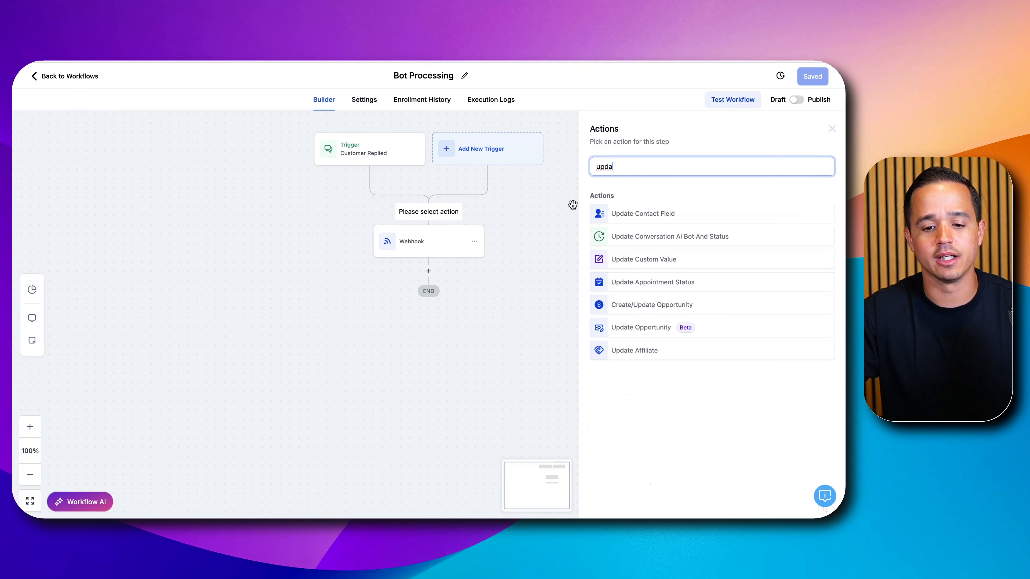
left_click(618, 213)
left_click(607, 187)
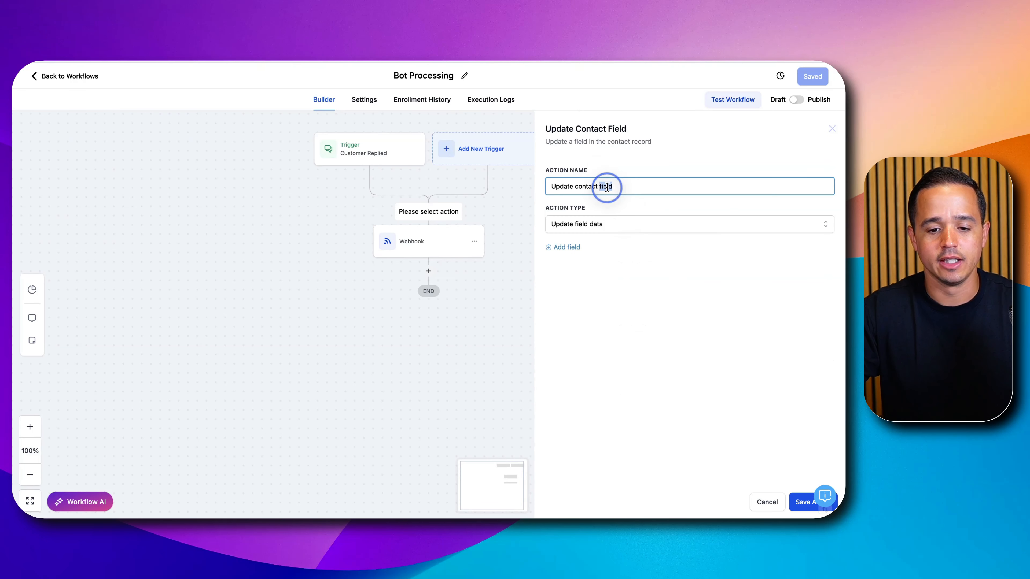
key("super+a")
type("Store Messa")
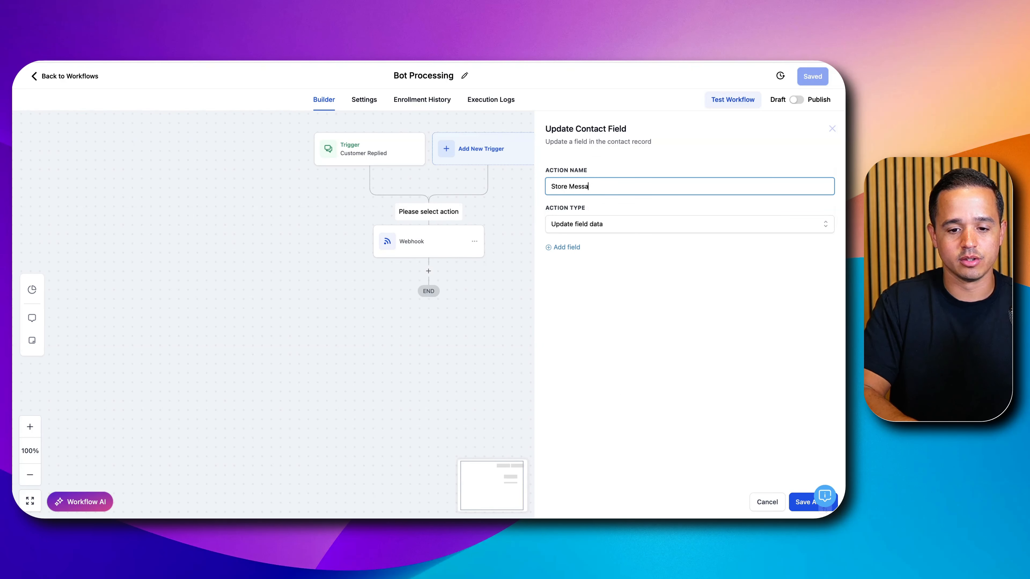
type("ge Attachment")
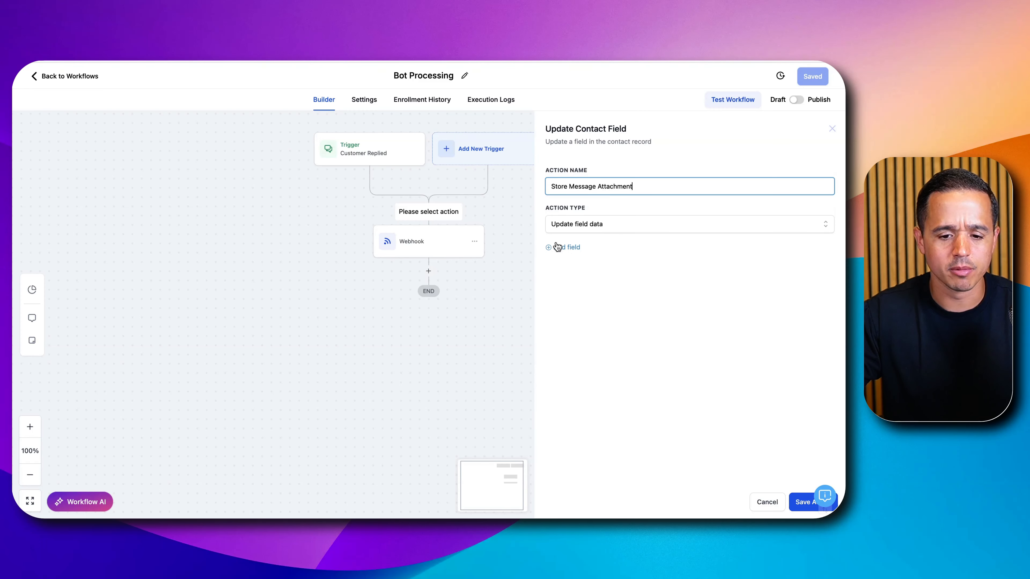
left_click(565, 248)
left_click(758, 506)
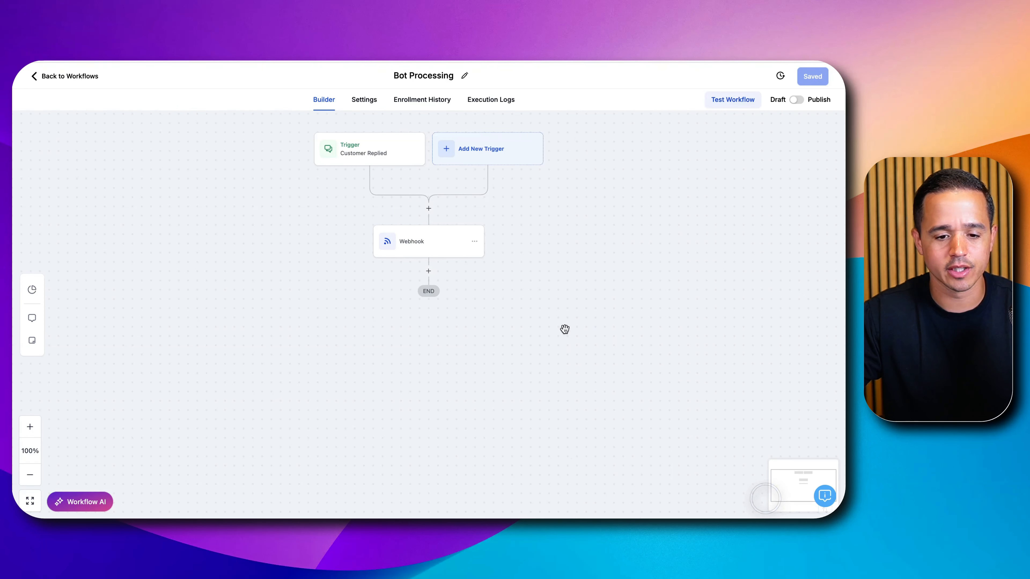
- Leave the workflow builder and open the Custom Fields list in the account settings
left_click(69, 76)
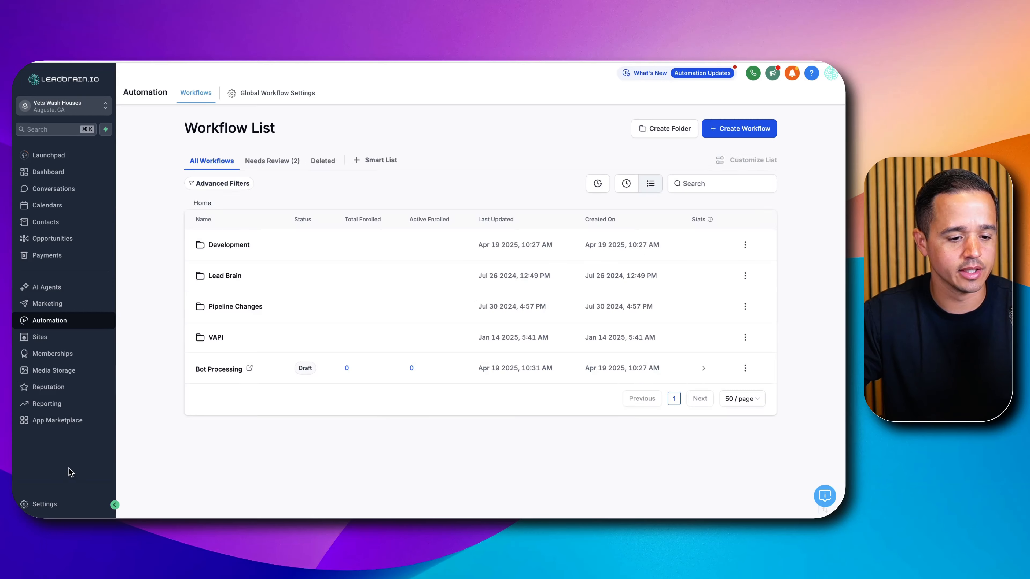
left_click(45, 505)
scroll(57, 309, "down", 5)
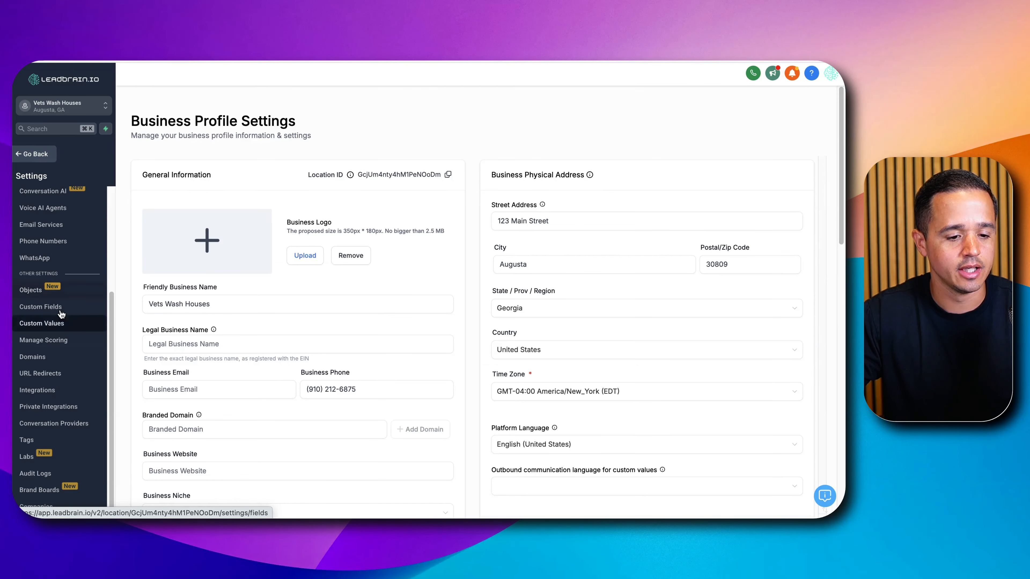
left_click(53, 313)
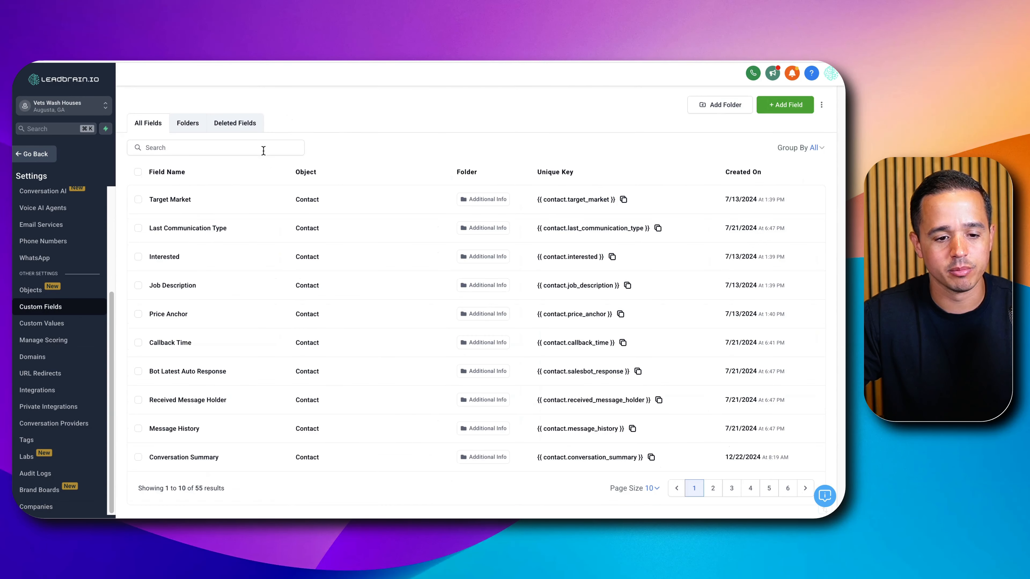
left_click(773, 104)
left_click(232, 219)
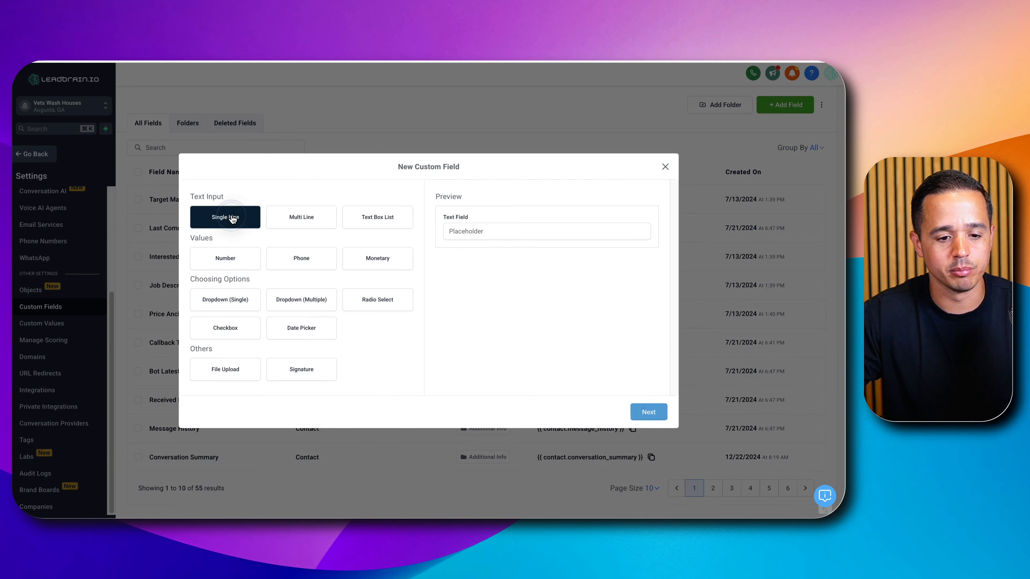
left_click(649, 412)
left_click(269, 266)
type("Me")
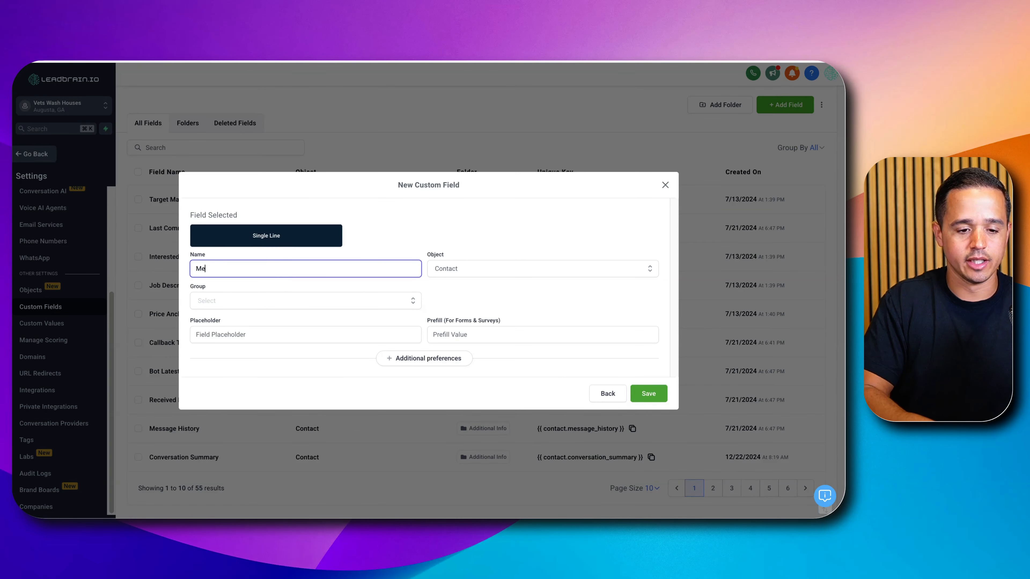
type("ssage Attachment")
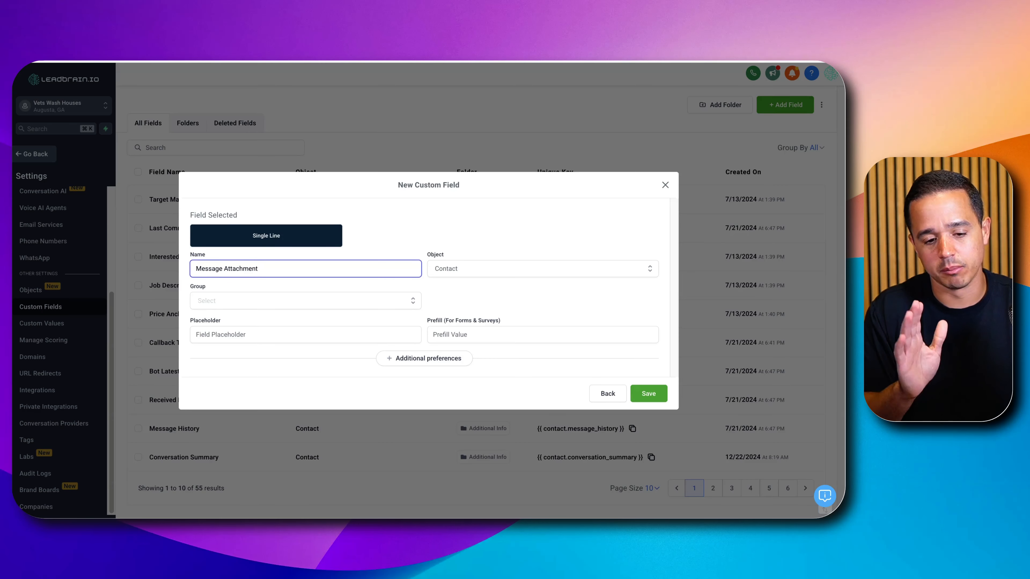
left_click(236, 310)
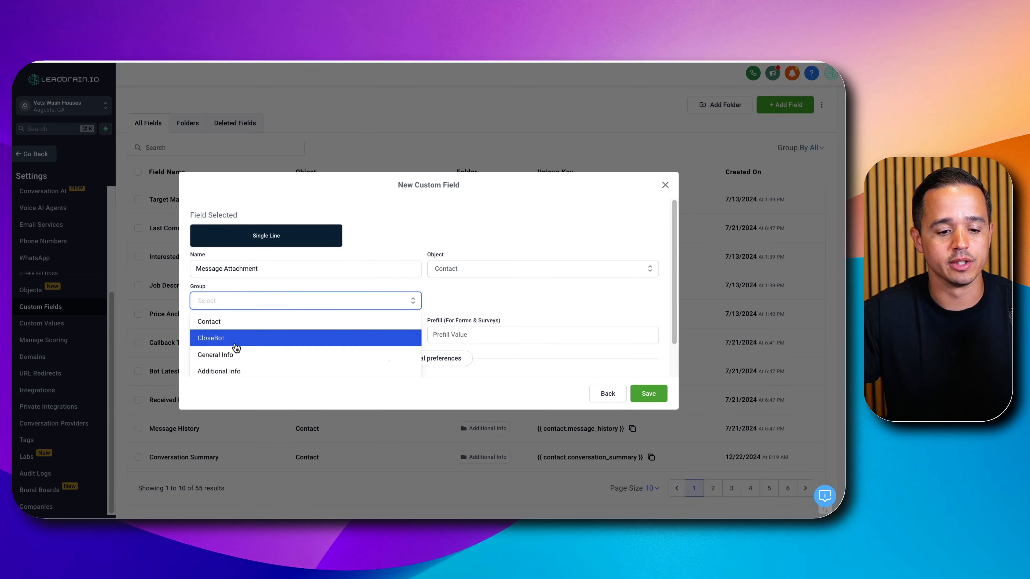
left_click(237, 368)
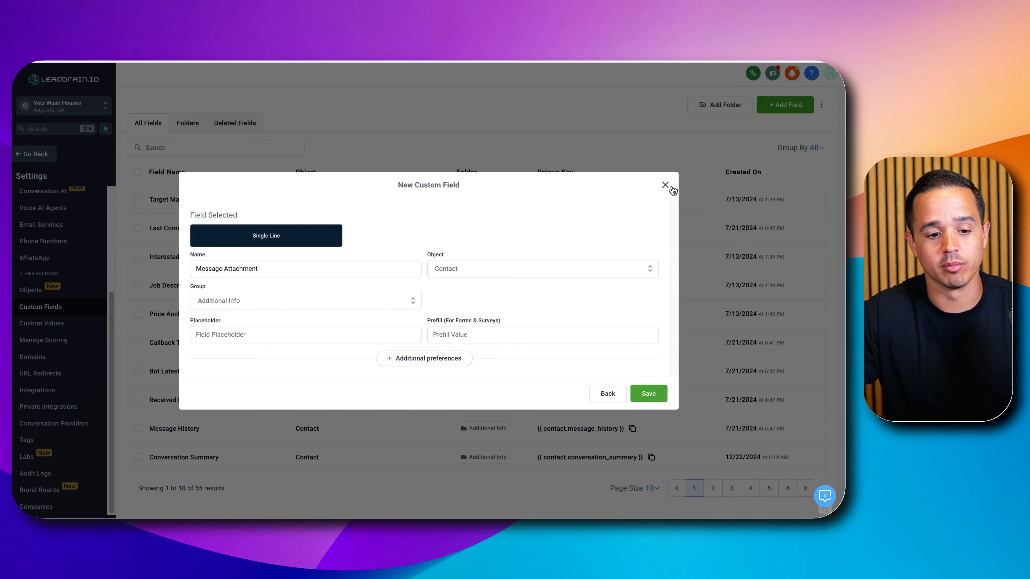
left_click(665, 185)
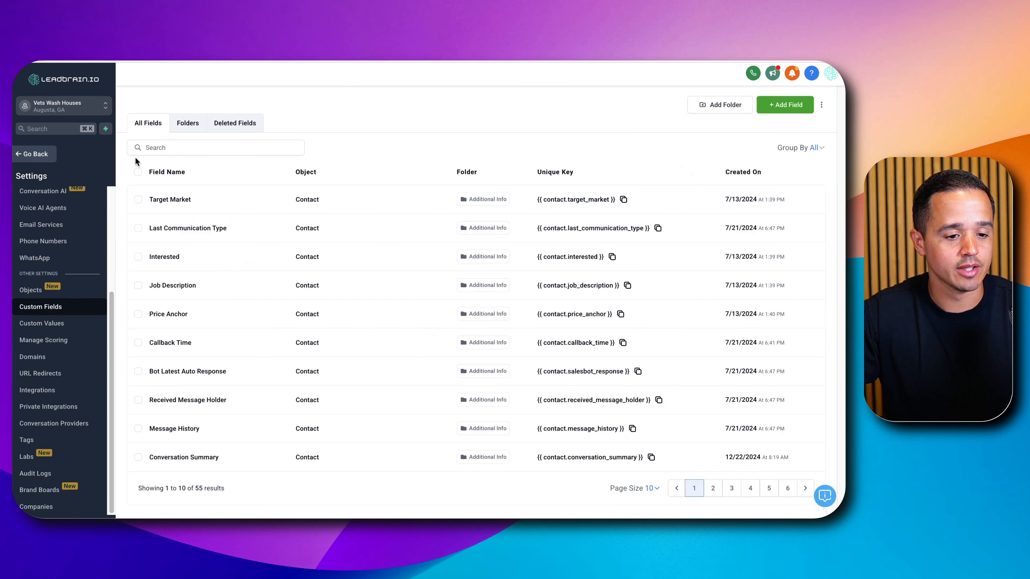
- Reopen the Bot Processing workflow and insert an Update Contact Field action named "Message Attachment Update" between the trigger and the Webhook
left_click(34, 154)
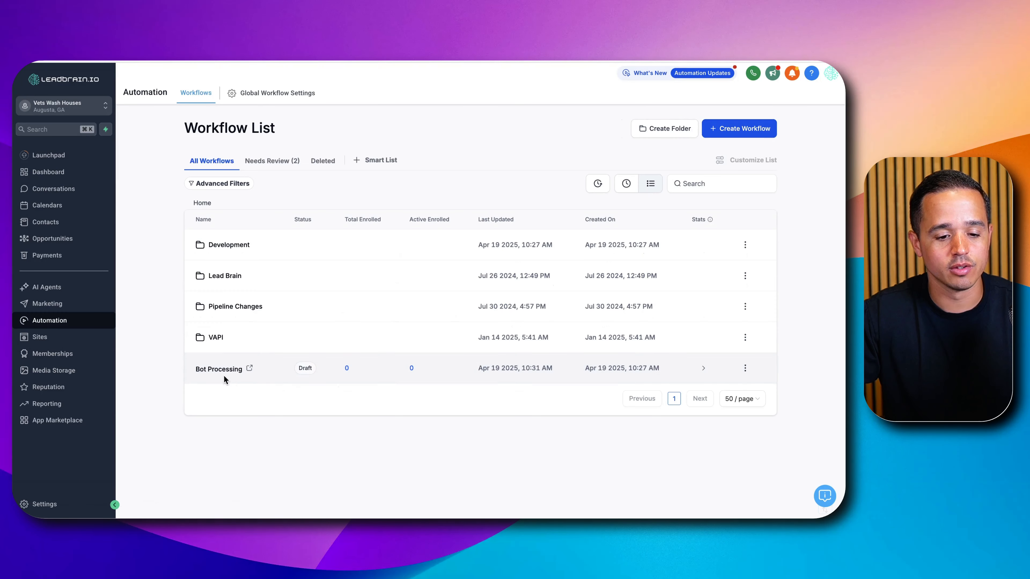
left_click(226, 370)
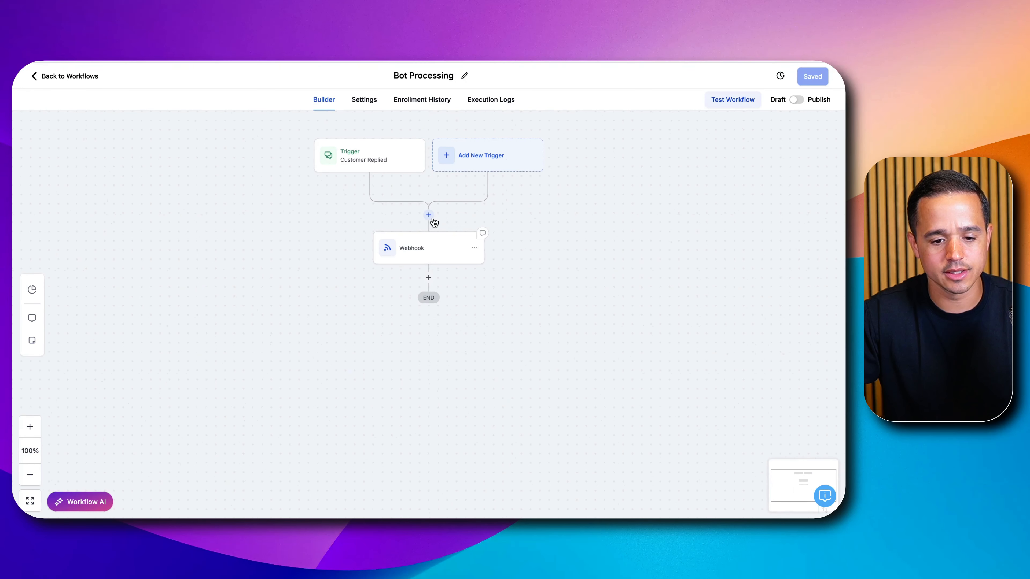
left_click(429, 214)
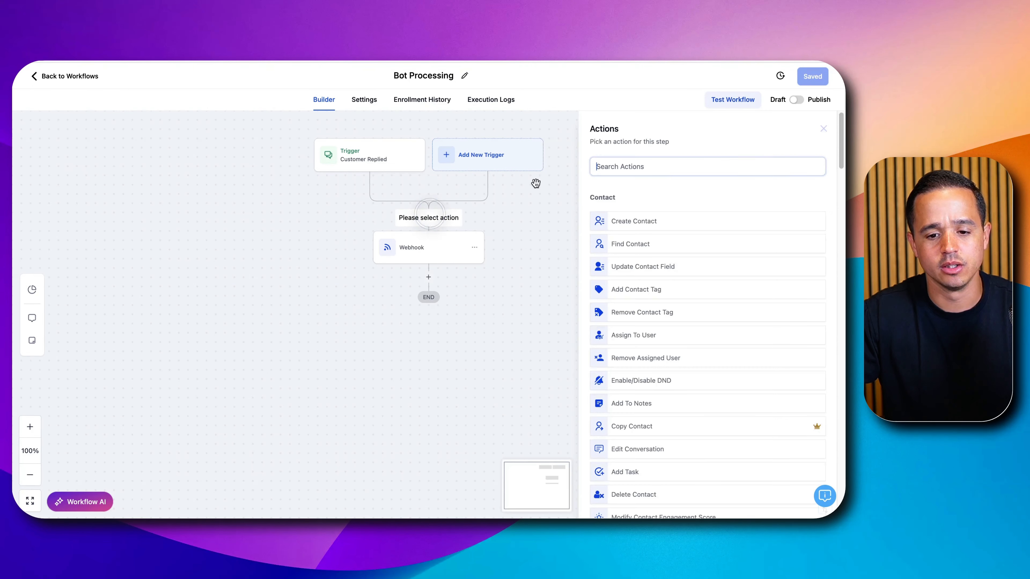
type("update")
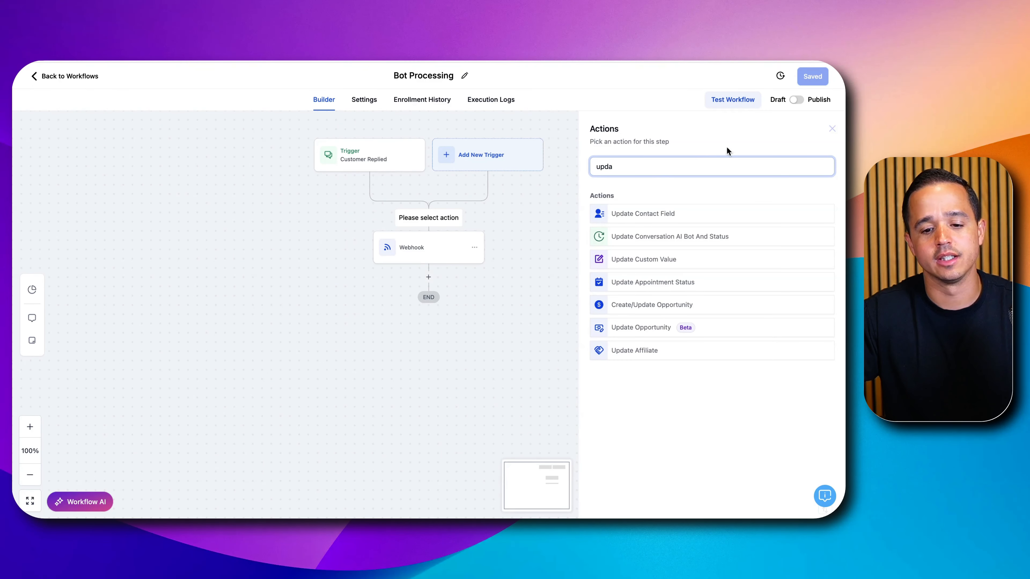
left_click(660, 217)
left_click(621, 186)
triple_click(621, 186)
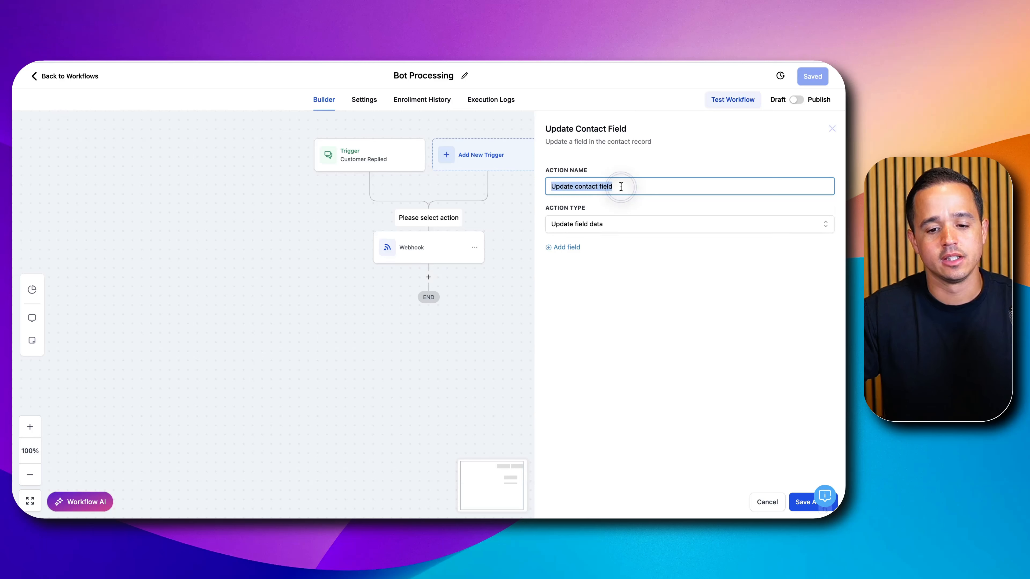
type("Message Attac")
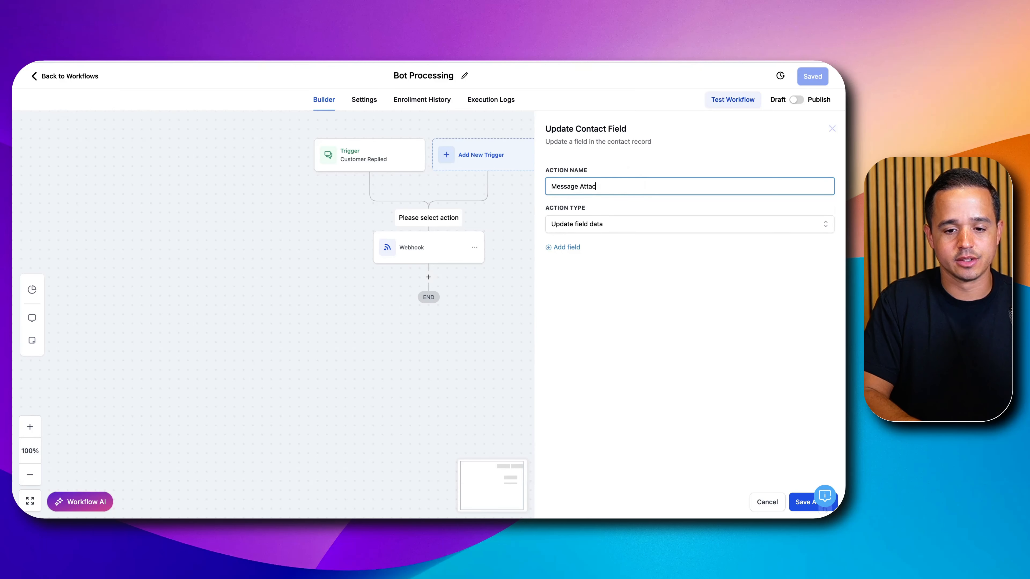
type("hm")
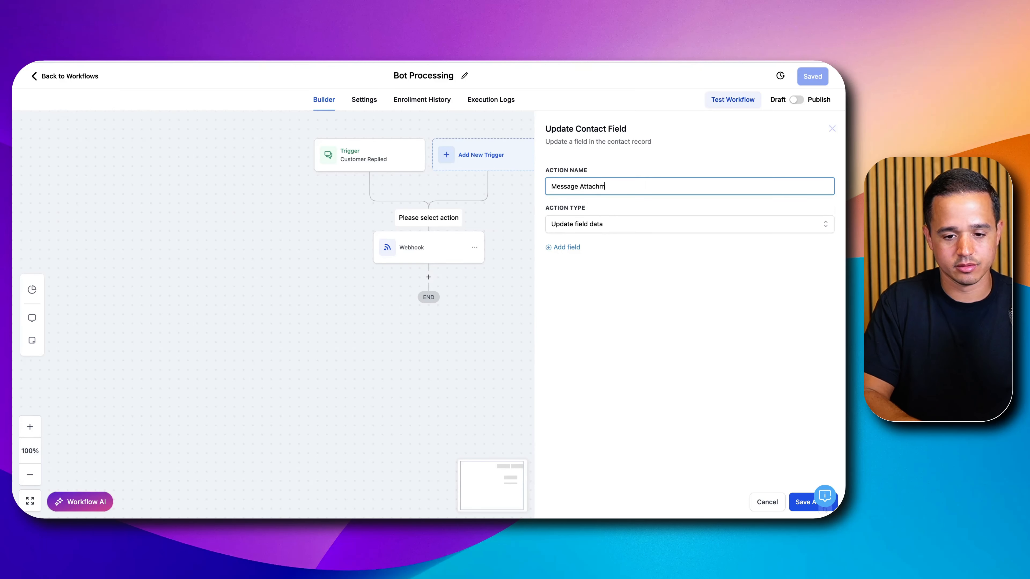
type("ent Update")
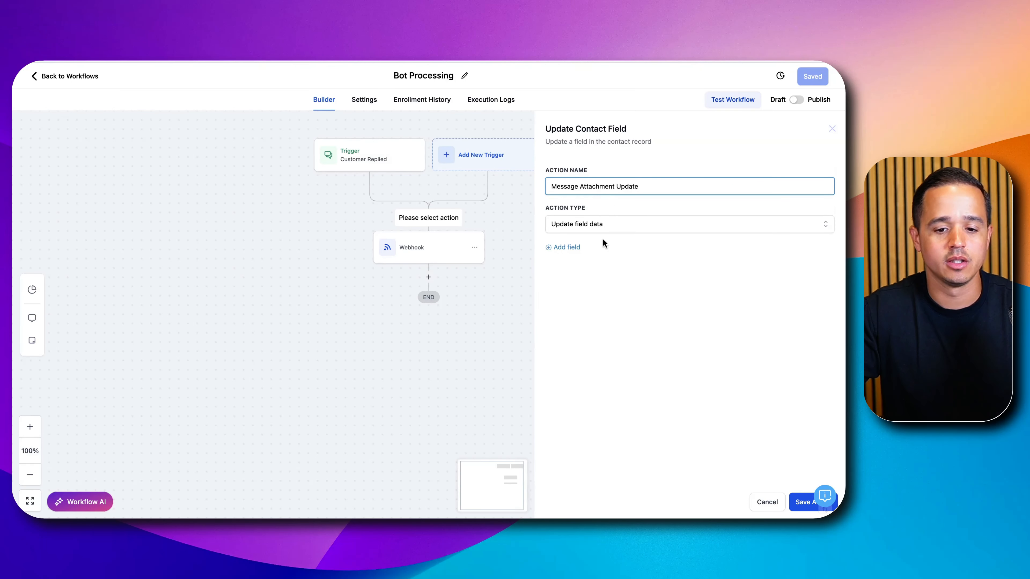
- Have the action set the Message Attachments field to {{message.attachments}}, and save both the action and the workflow
left_click(567, 247)
left_click(566, 270)
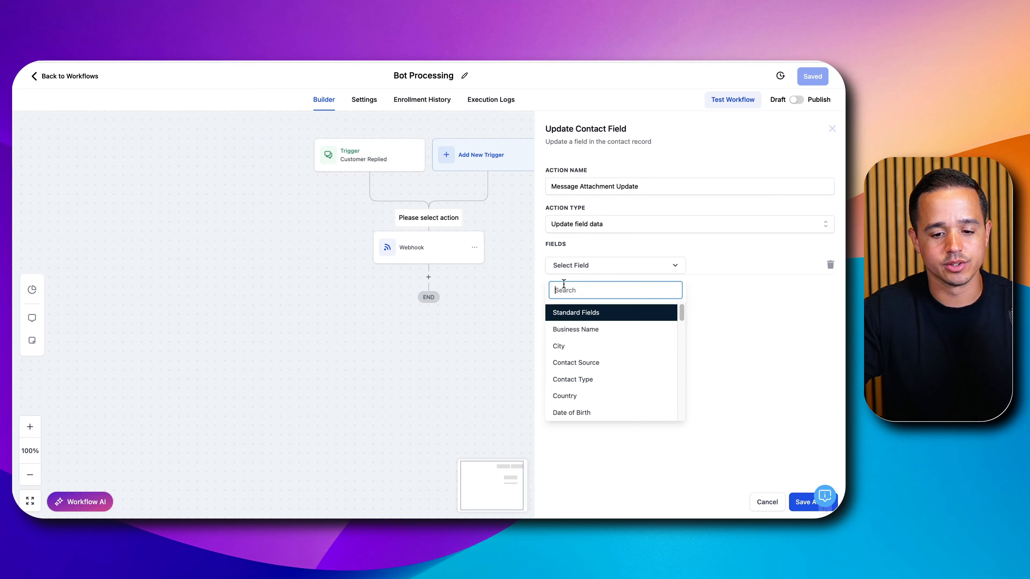
type("mess")
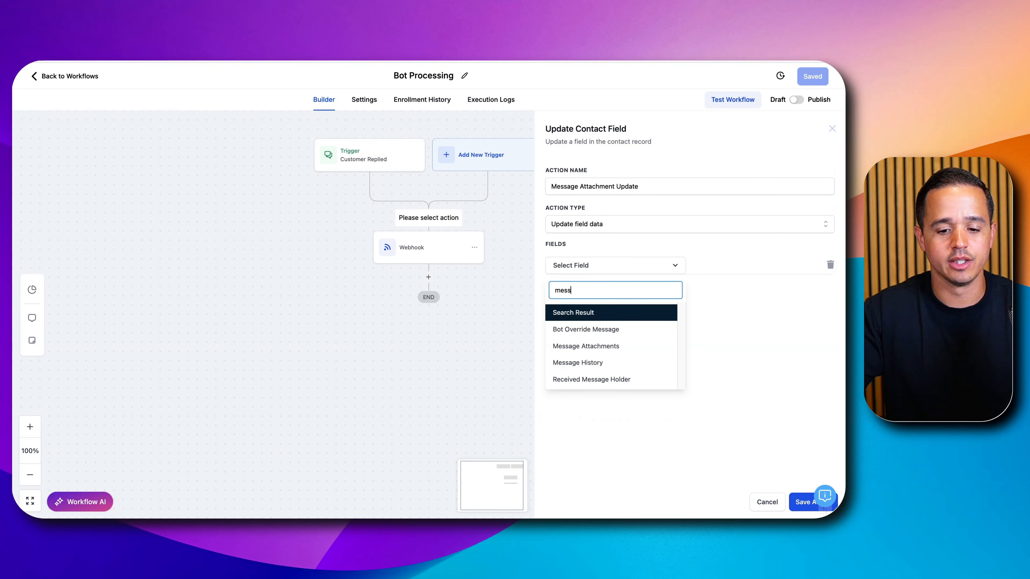
left_click(603, 351)
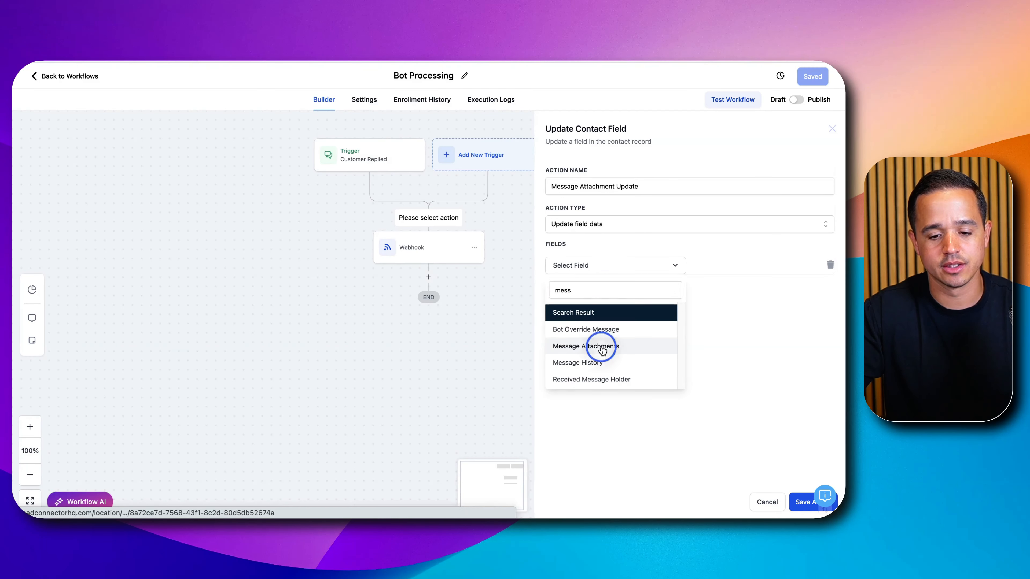
left_click(716, 265)
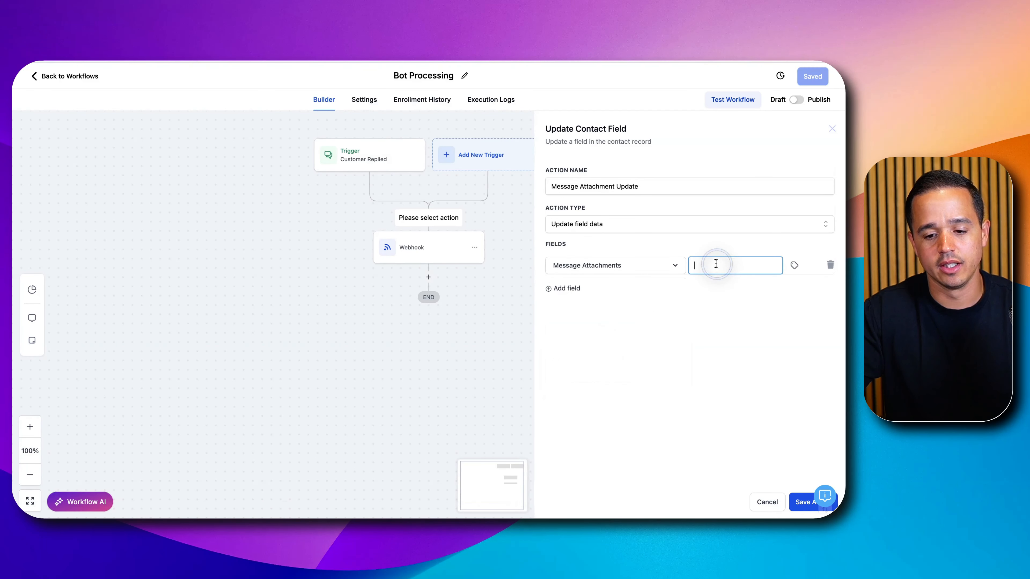
left_click(795, 266)
left_click(774, 372)
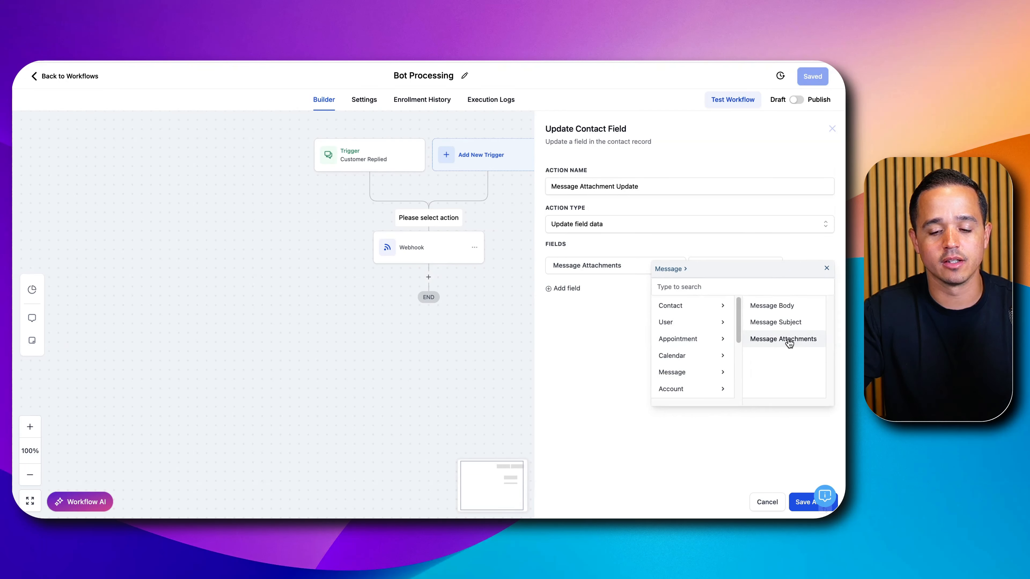
left_click(787, 340)
triple_click(742, 265)
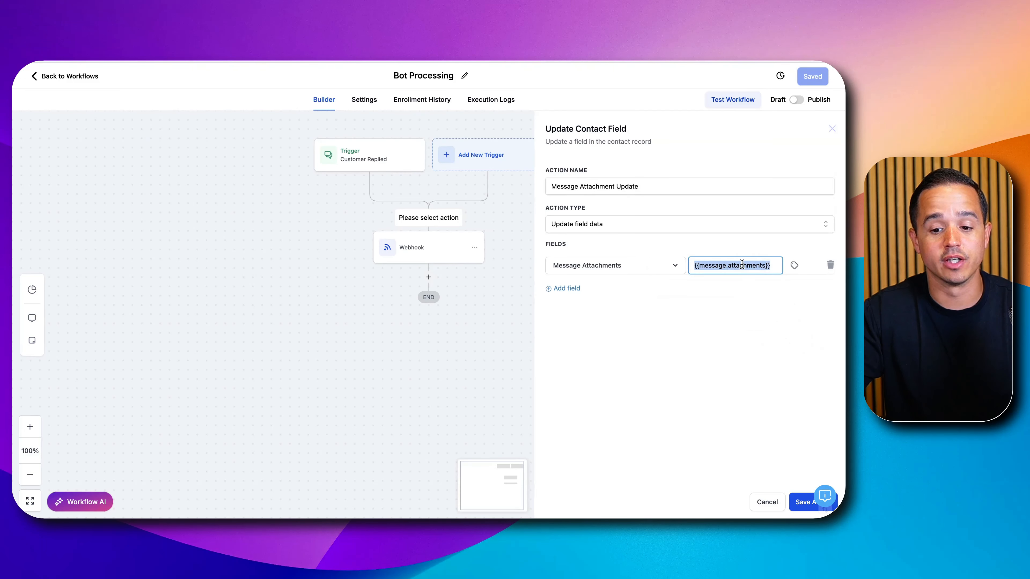
left_click(801, 502)
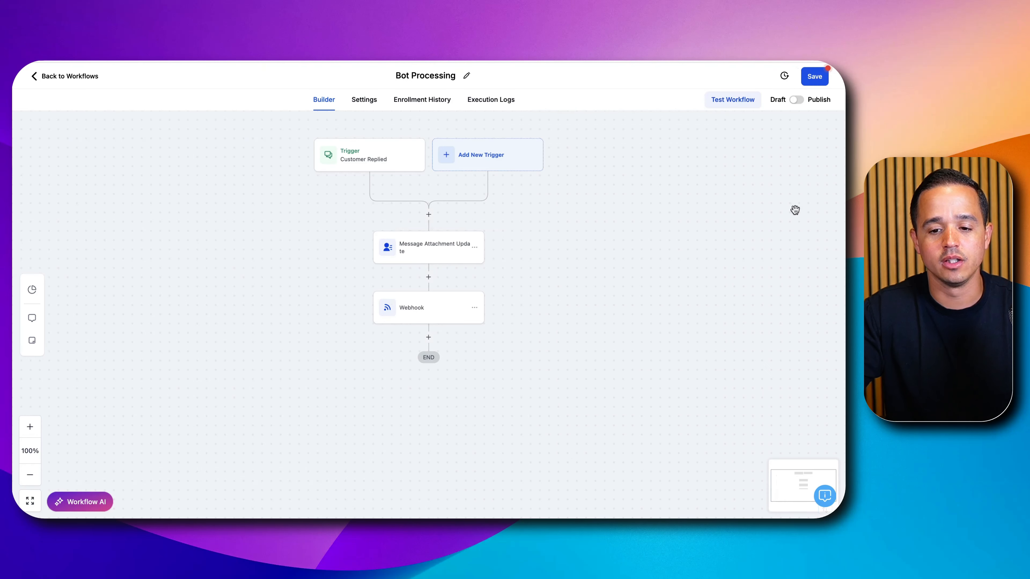
left_click(816, 76)
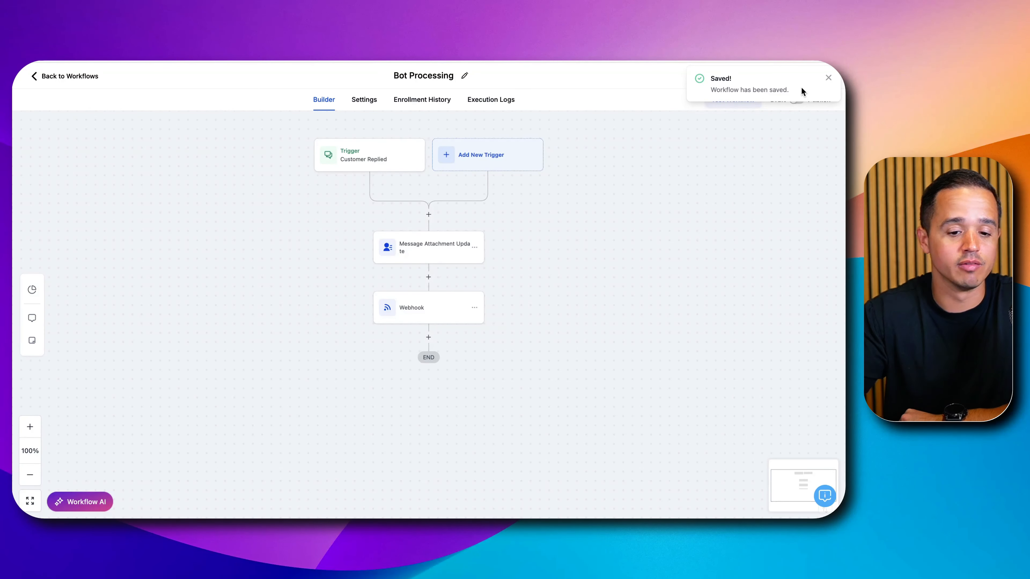
- Insert an if/else condition named "Is there an attachment?" between Message Attachment Update and the Webhook
left_click(428, 277)
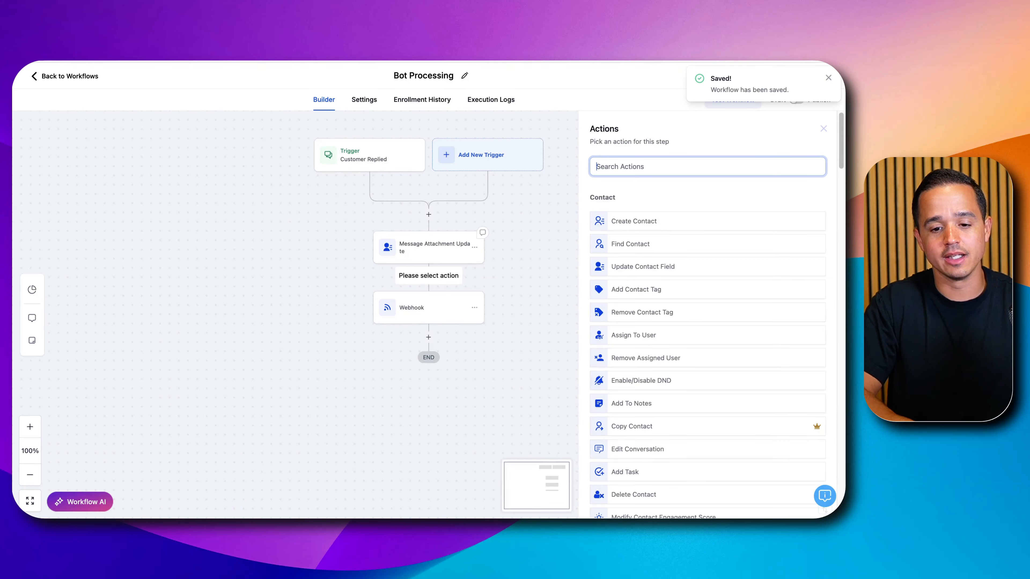
type("if")
left_click(613, 219)
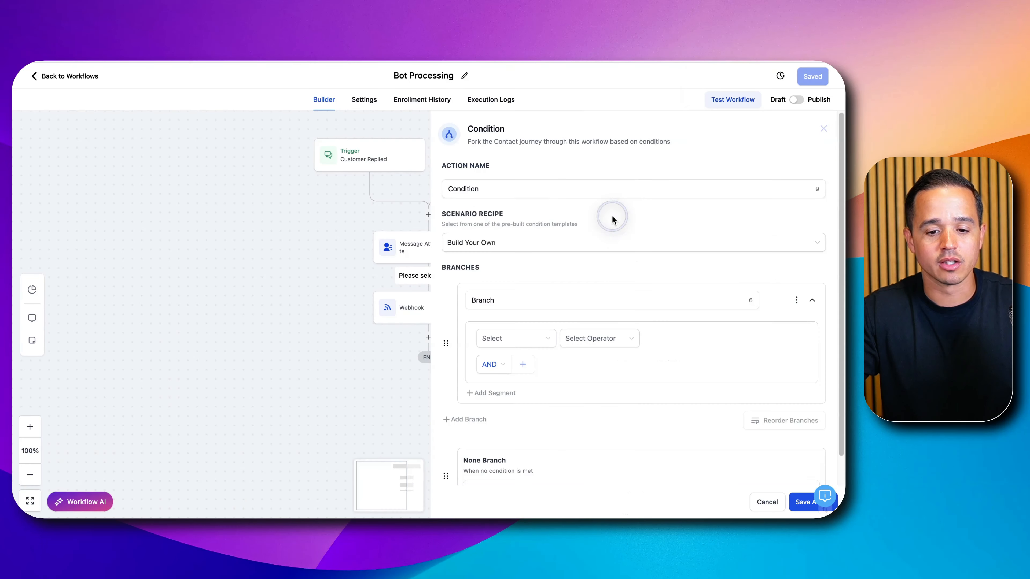
double_click(521, 190)
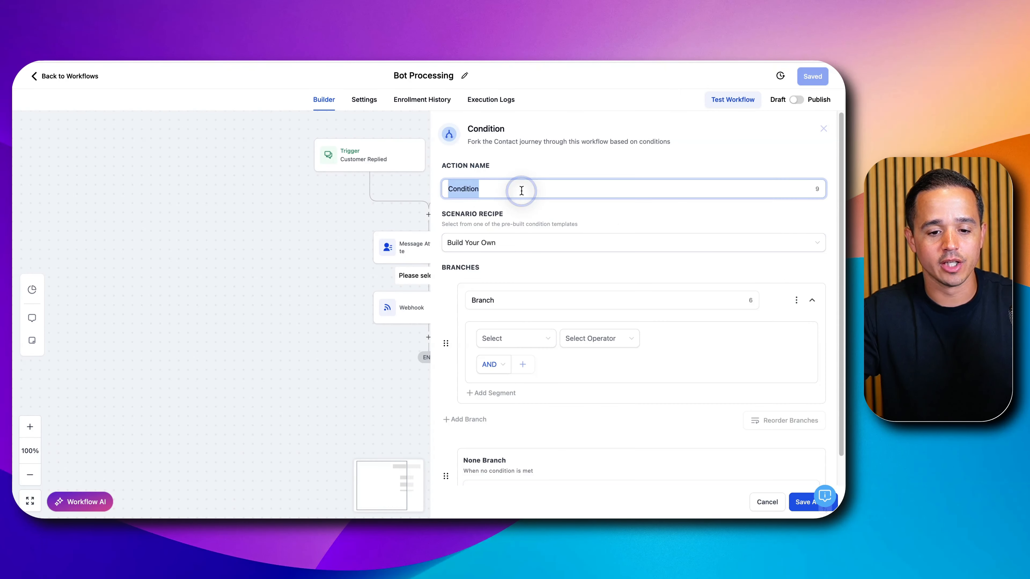
type("IS the")
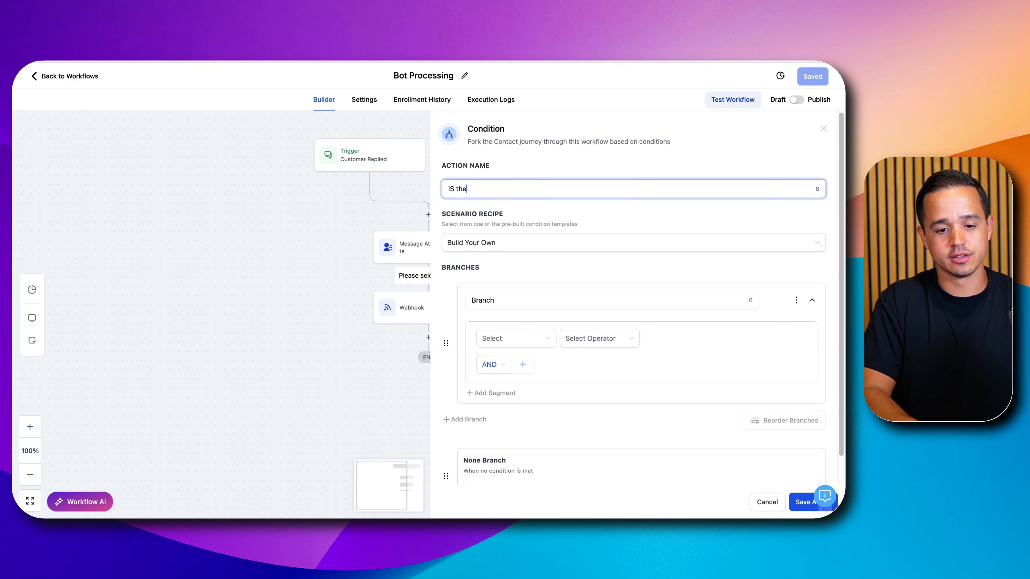
key("BackSpace")
key("BackSpace")
key("BackSpace")
key("BackSpace")
key("BackSpace")
key("BackSpace")
type("Is there an a")
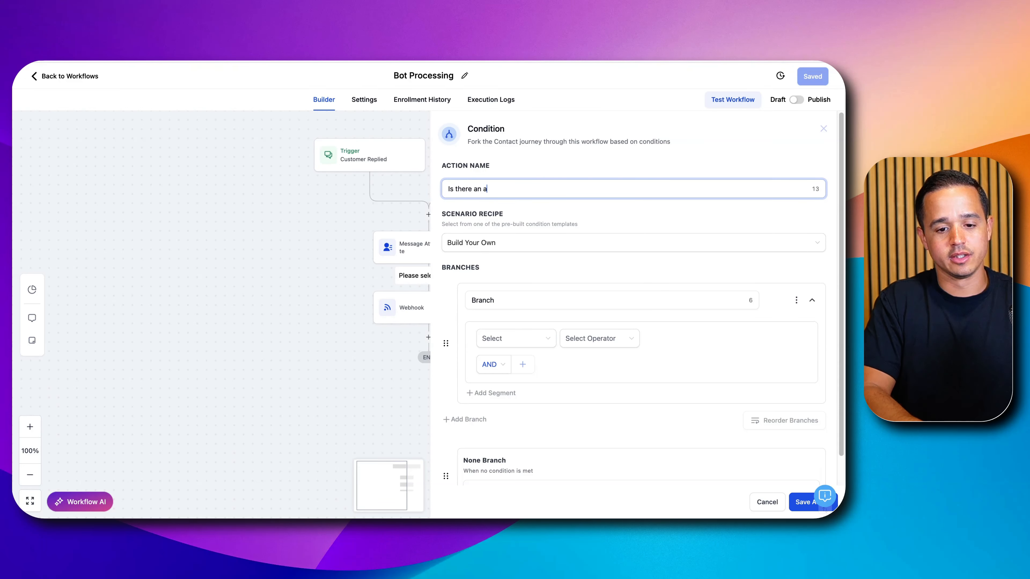
type("ttachment?")
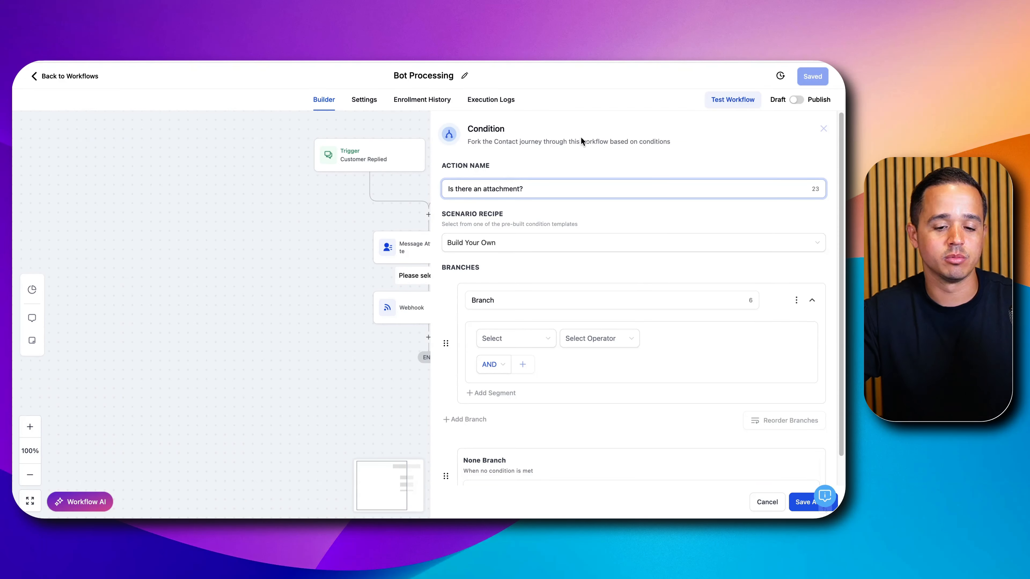
- Name the condition's branch "Yes", have it check that Message Attachments is not empty, and save the action
left_click(547, 298)
type("Yes")
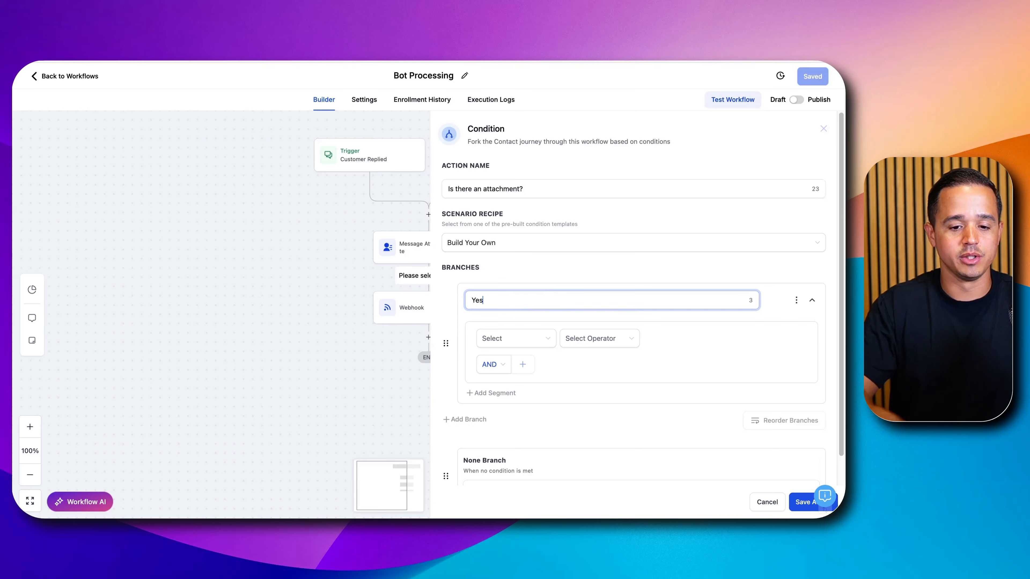
left_click(525, 339)
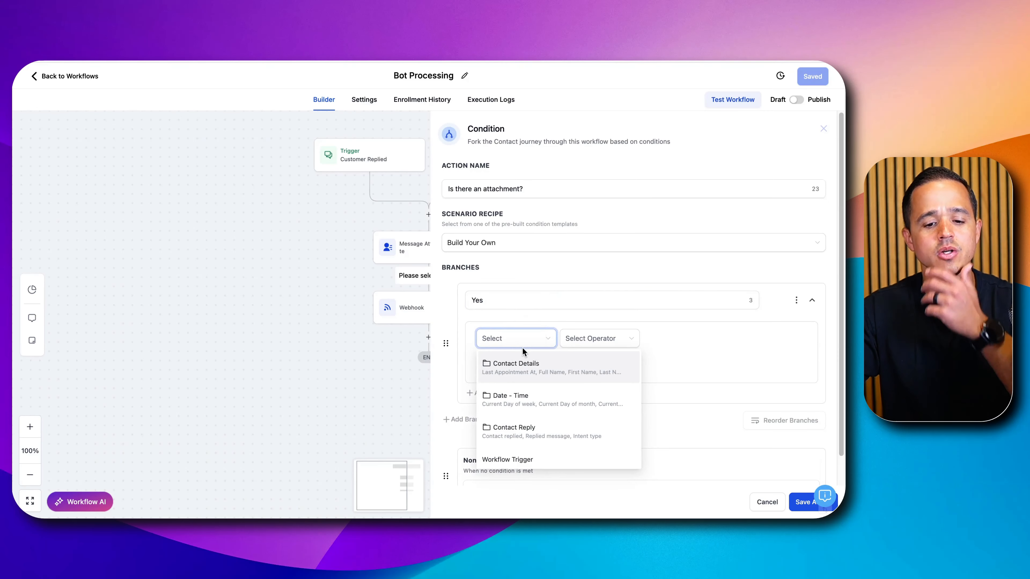
left_click(521, 363)
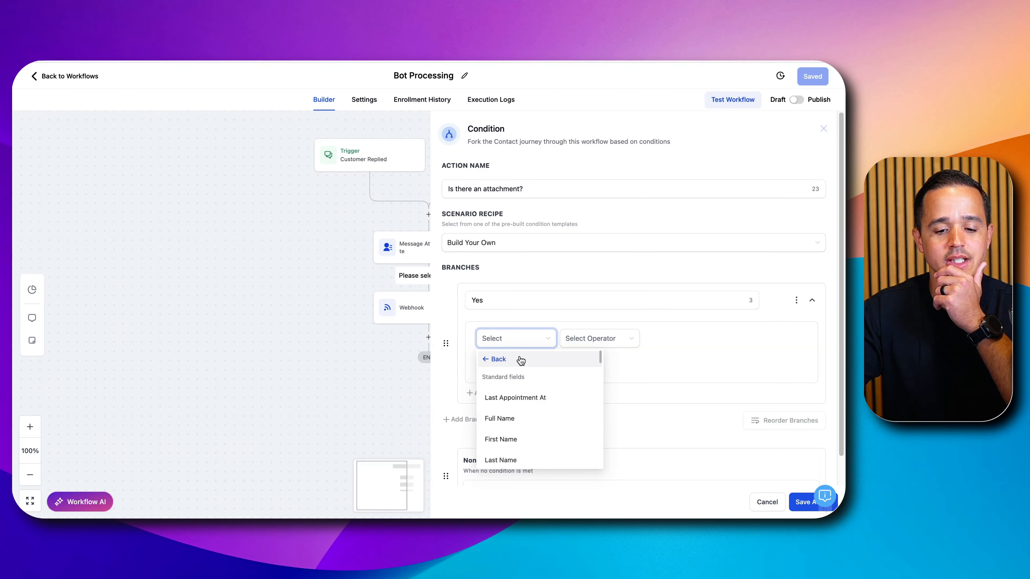
left_click(523, 329)
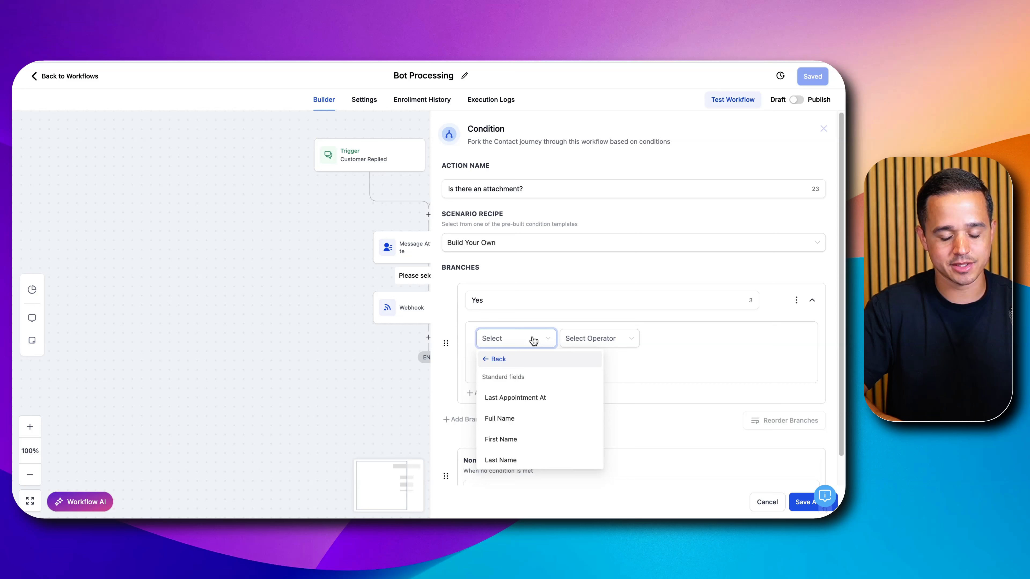
type("mess")
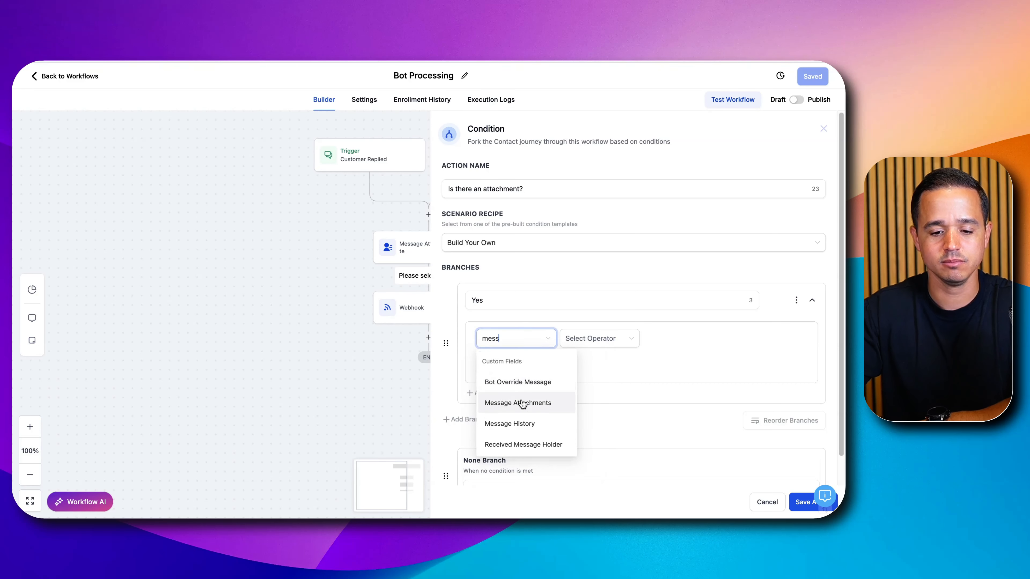
left_click(520, 403)
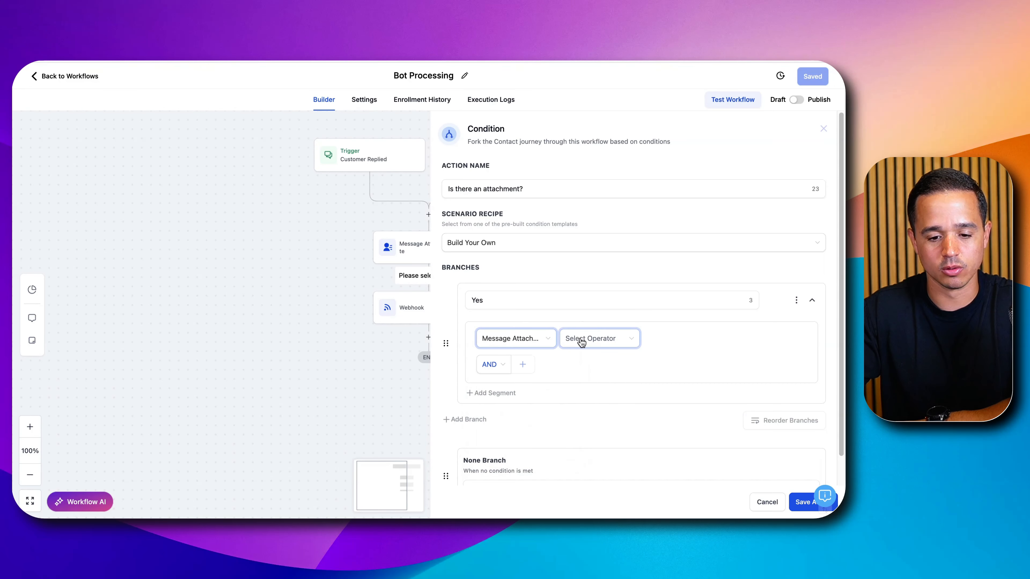
left_click(581, 343)
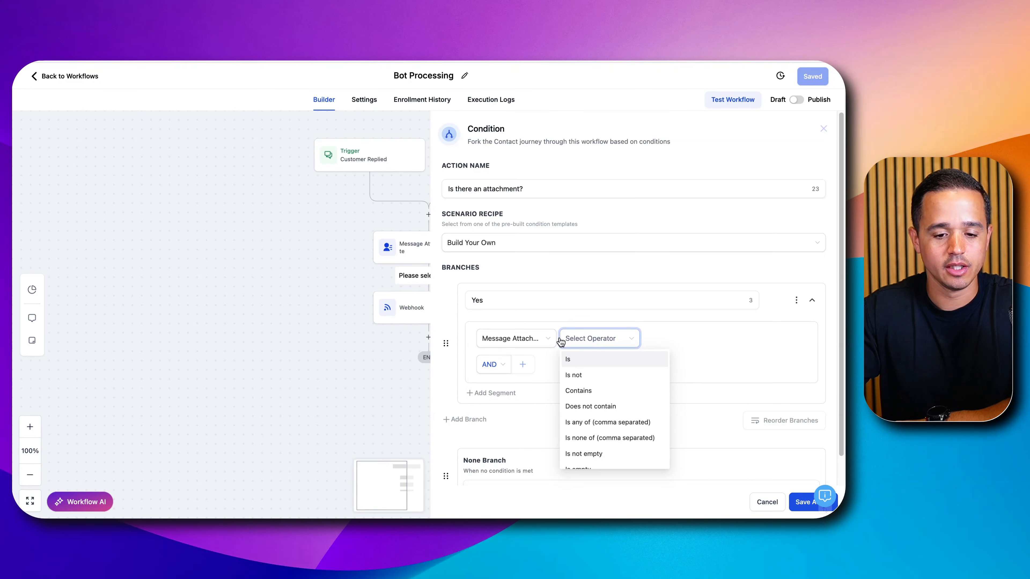
scroll(599, 445, "down", 1)
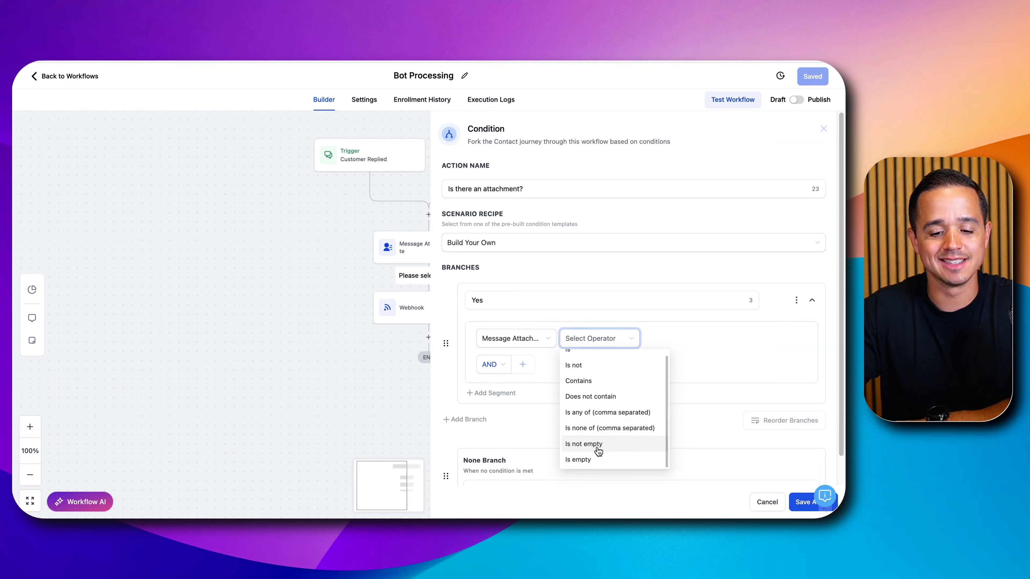
left_click(598, 444)
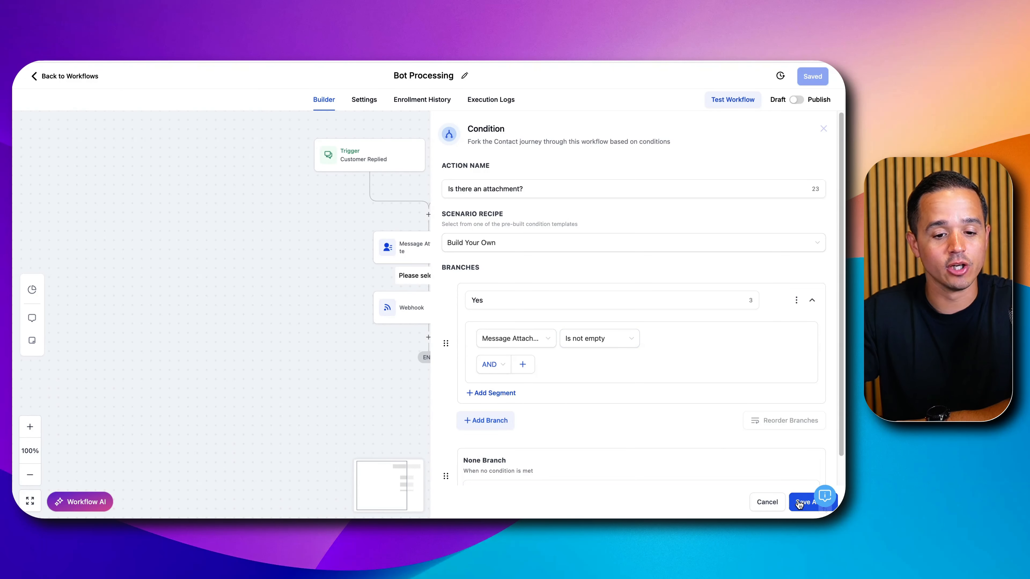
scroll(678, 431, "down", 2)
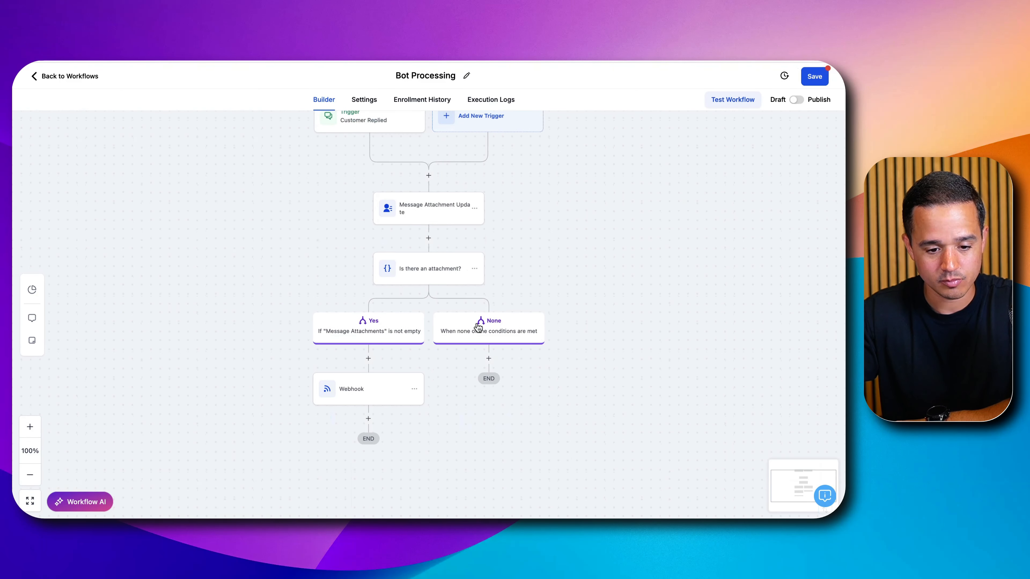
- Insert a Custom Webhook action named "OpenAI Image Processing" in the Yes branch, directly above the existing Webhook
scroll(424, 295, "down", 1)
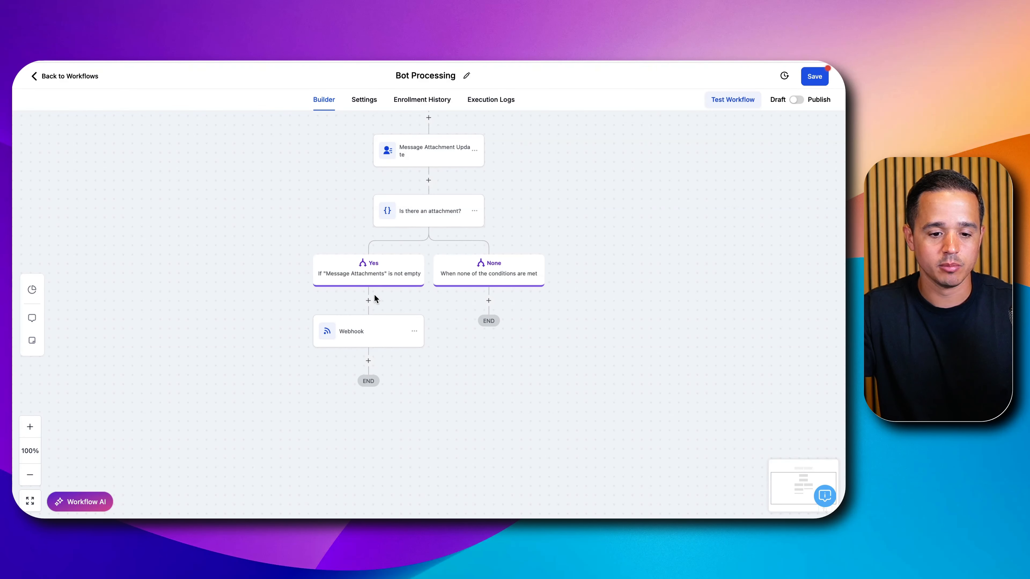
left_click(368, 300)
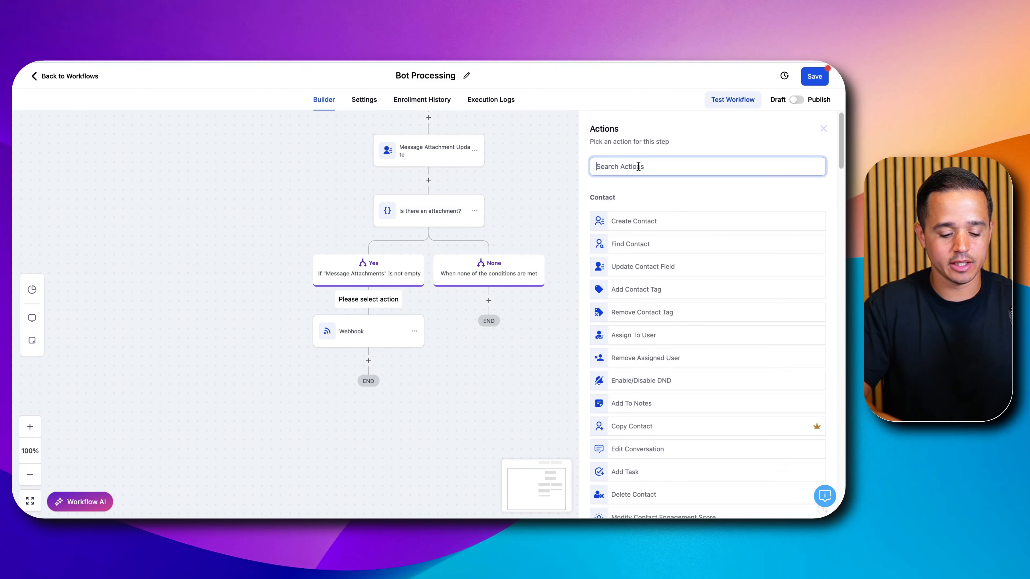
type("custom")
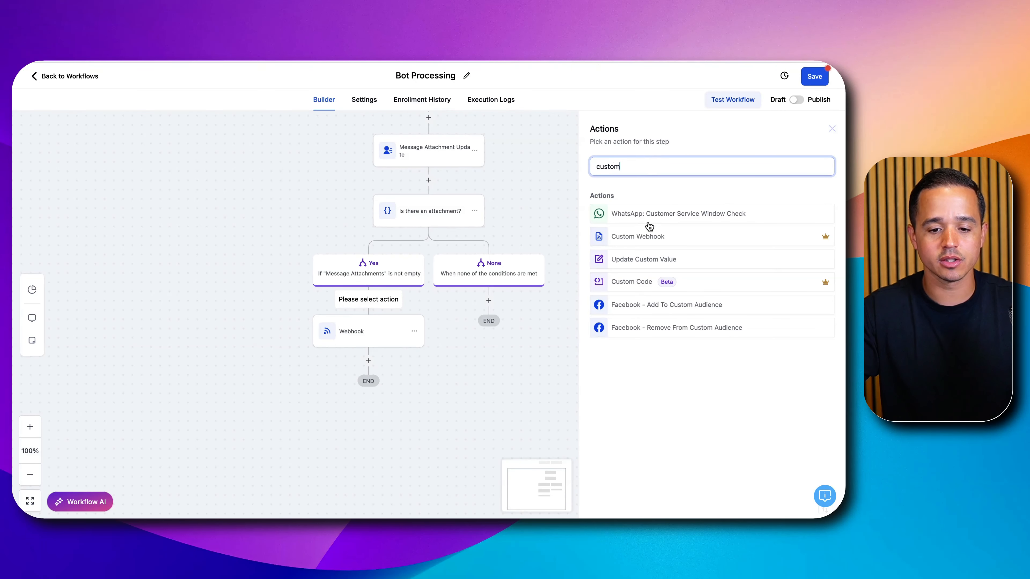
left_click(641, 242)
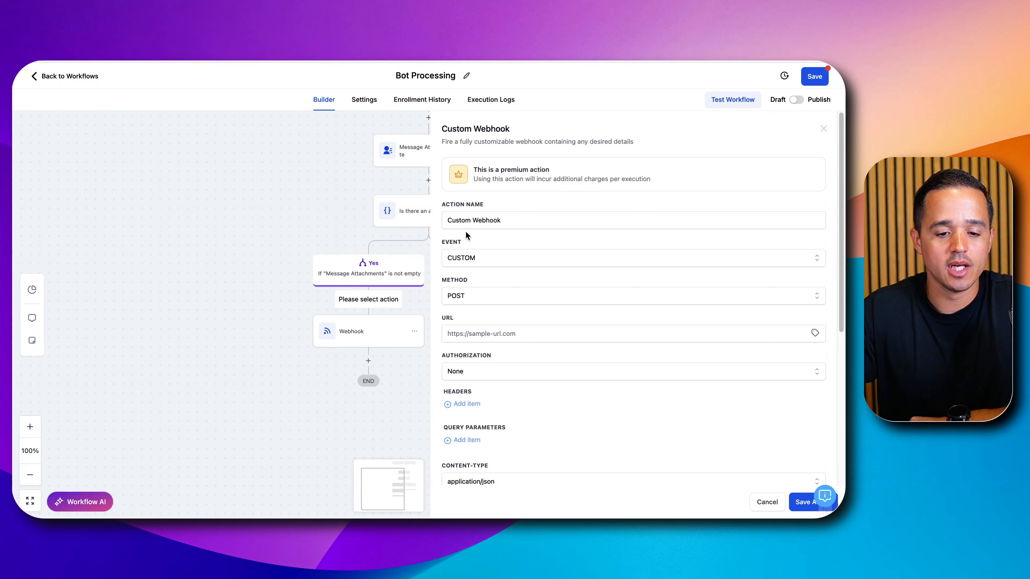
left_click(470, 219)
key("ctrl+a")
type("O")
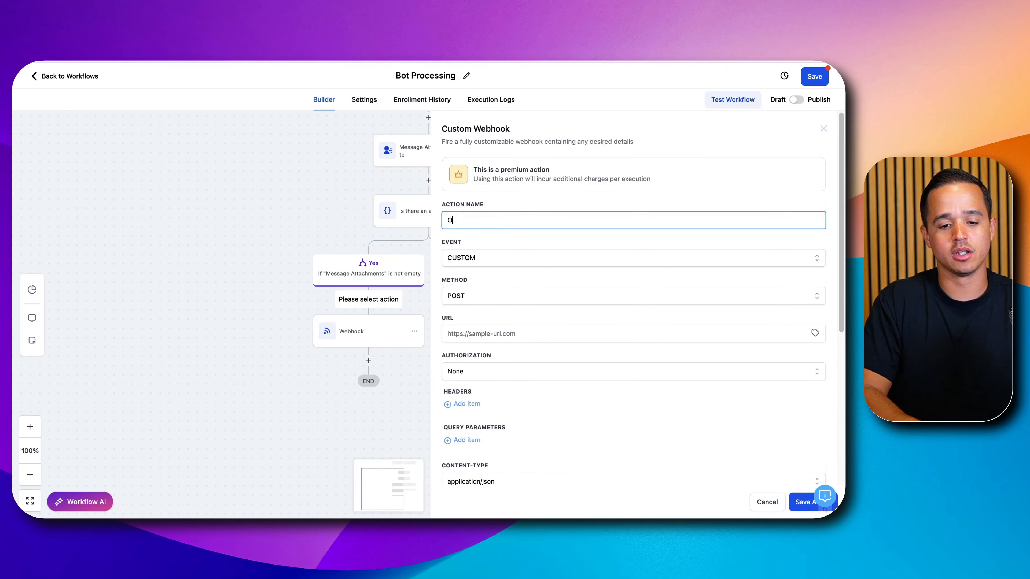
type("penAI ")
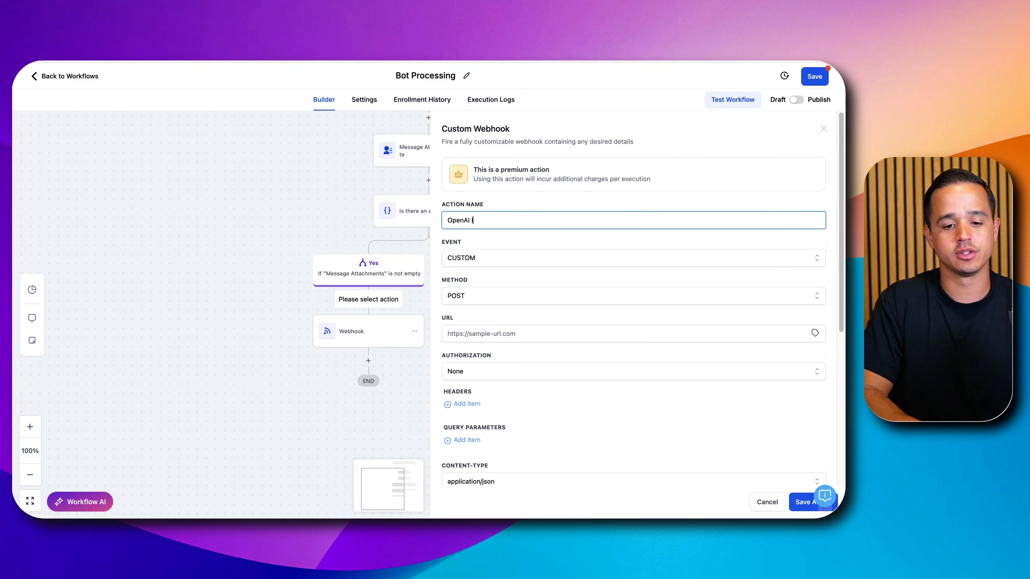
type("Image Pro")
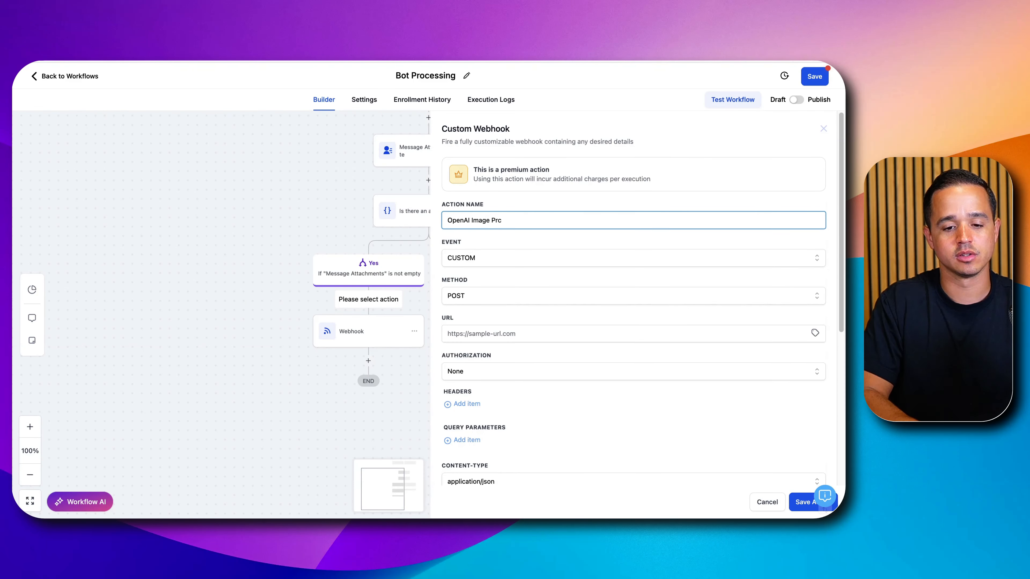
type("cessing")
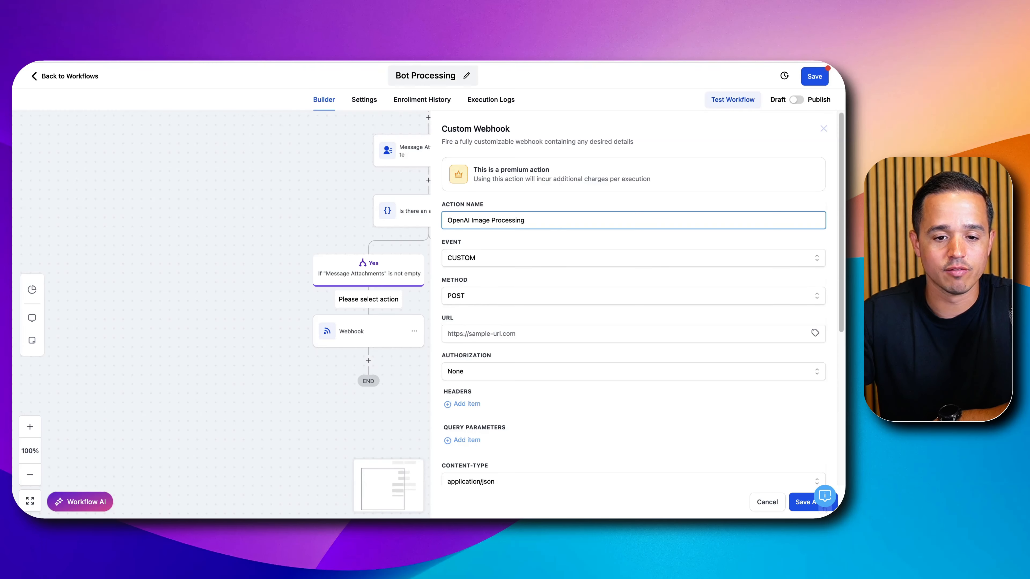
left_click(389, 61)
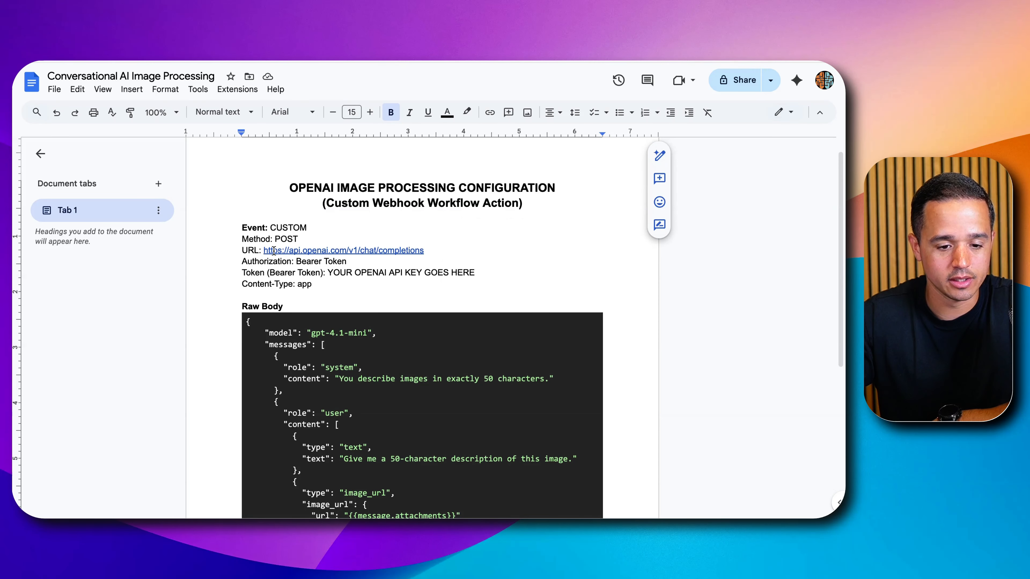
left_click_drag(266, 250, 412, 249)
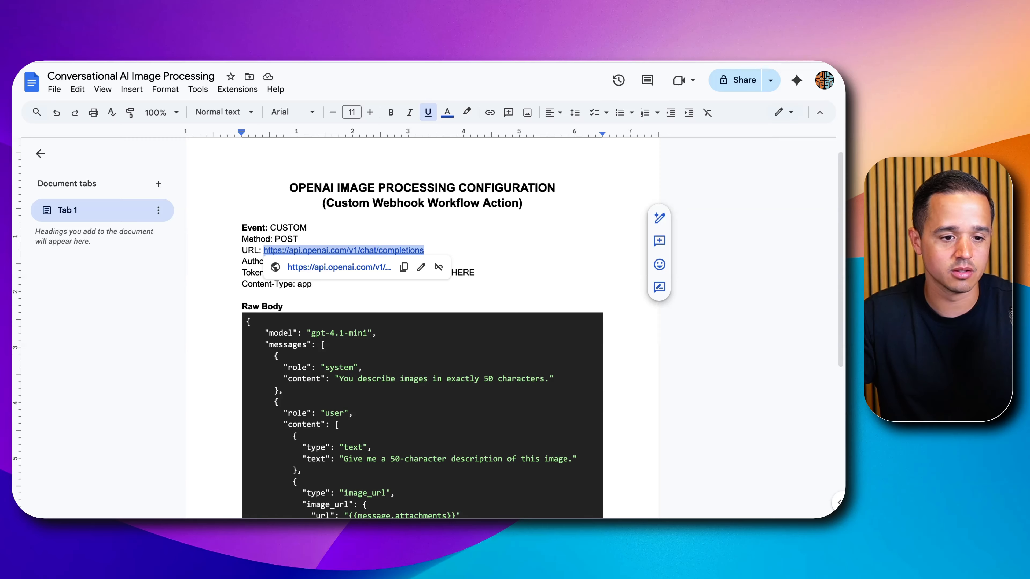
left_click(271, 57)
left_click(468, 329)
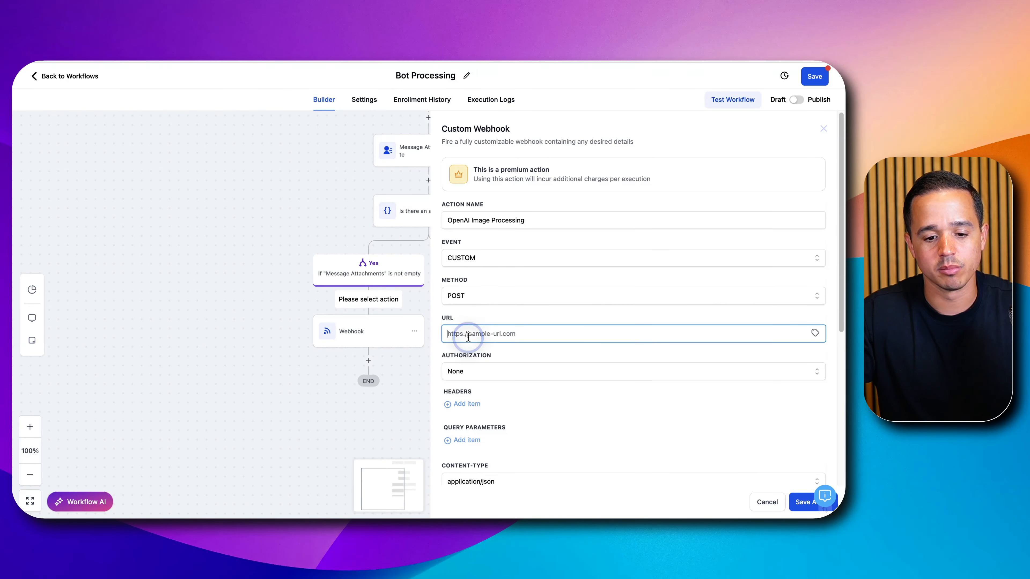
type("https://api.openai.com/v1/chat/completions")
- Set the custom webhook's authorization to Bearer Token
scroll(541, 331, "down", 3)
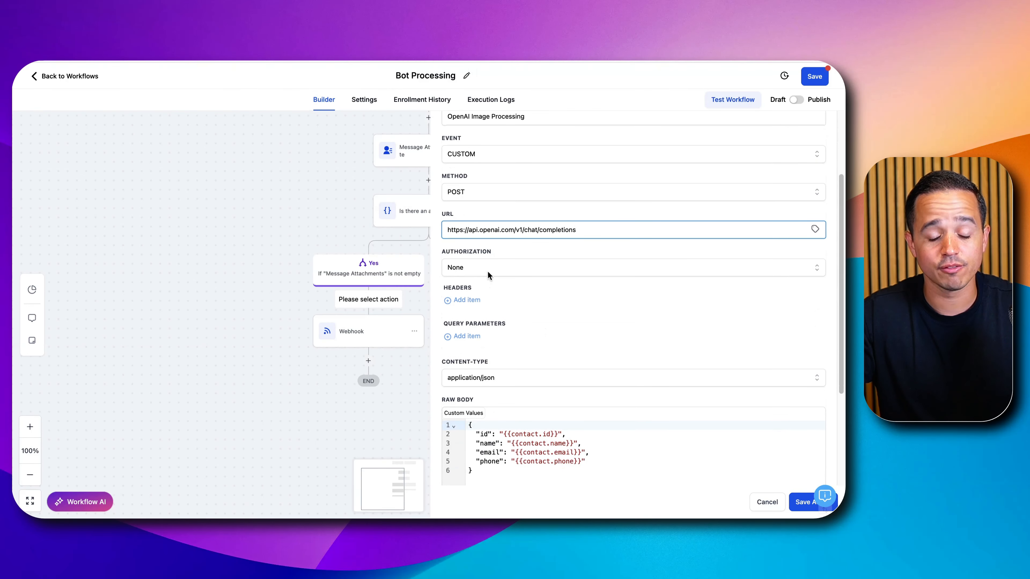
left_click(487, 270)
left_click(467, 322)
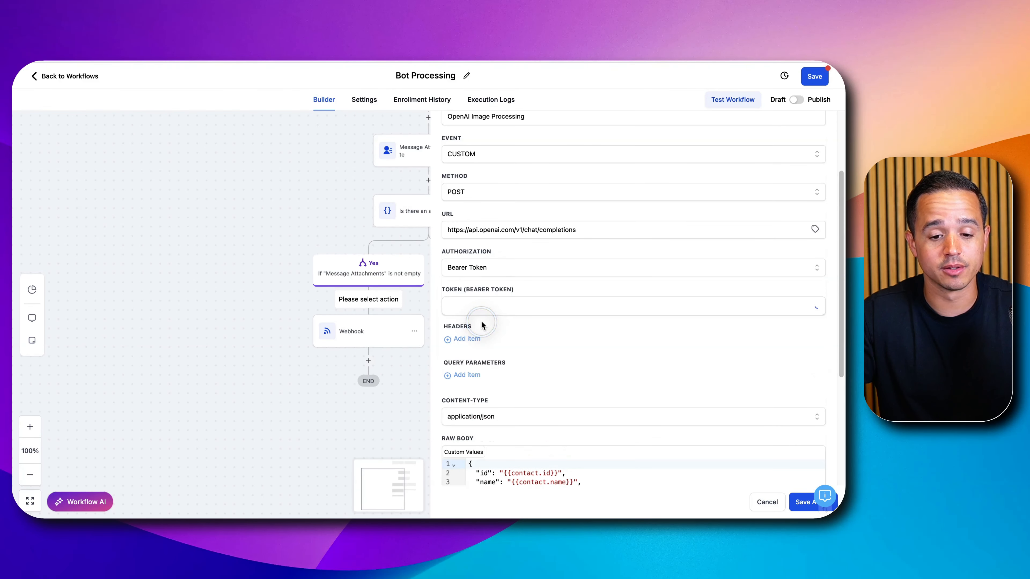
left_click(482, 311)
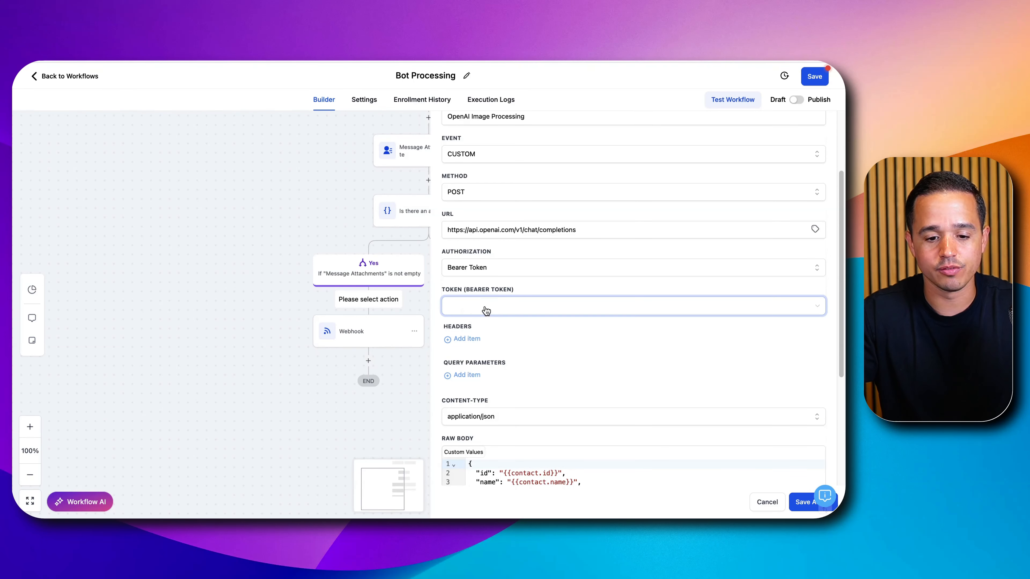
left_click(486, 311)
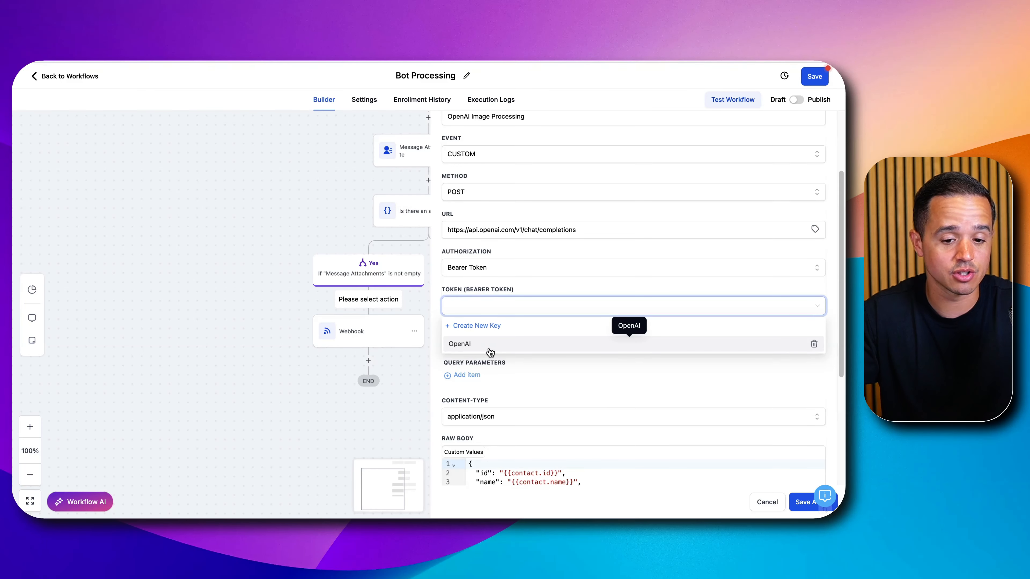
left_click(494, 329)
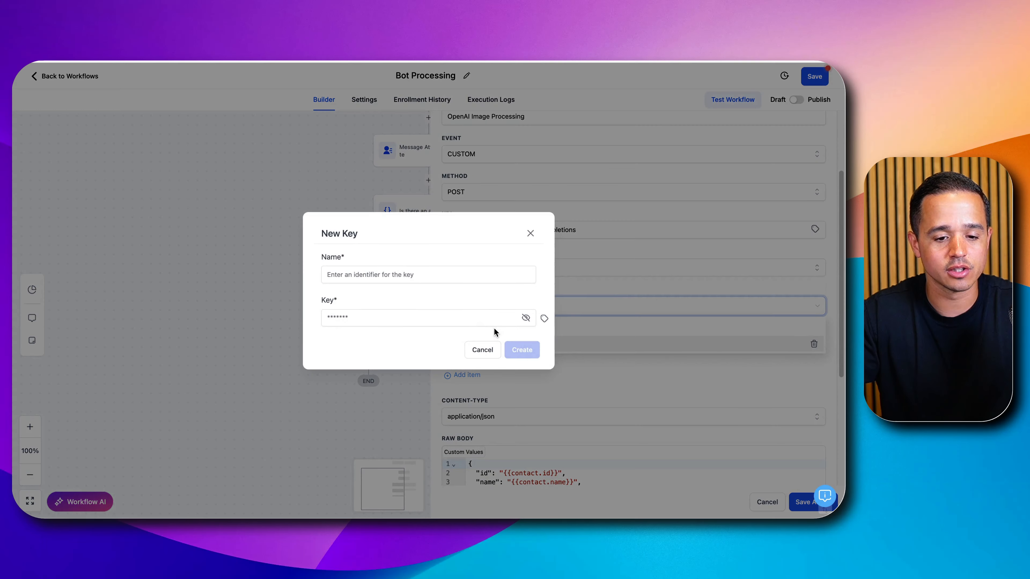
left_click(403, 271)
type("OpenAI")
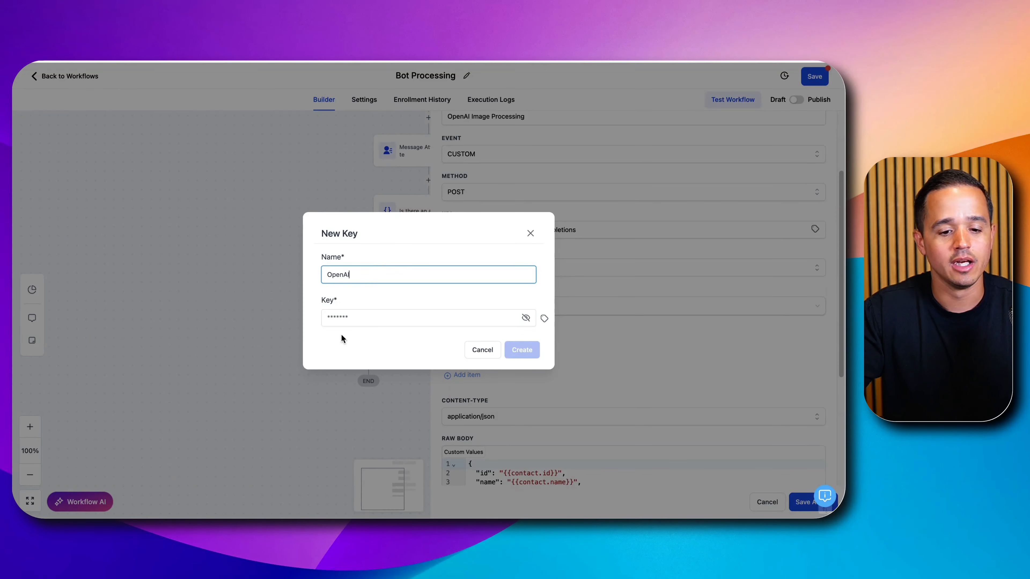
left_click(349, 319)
left_click(426, 295)
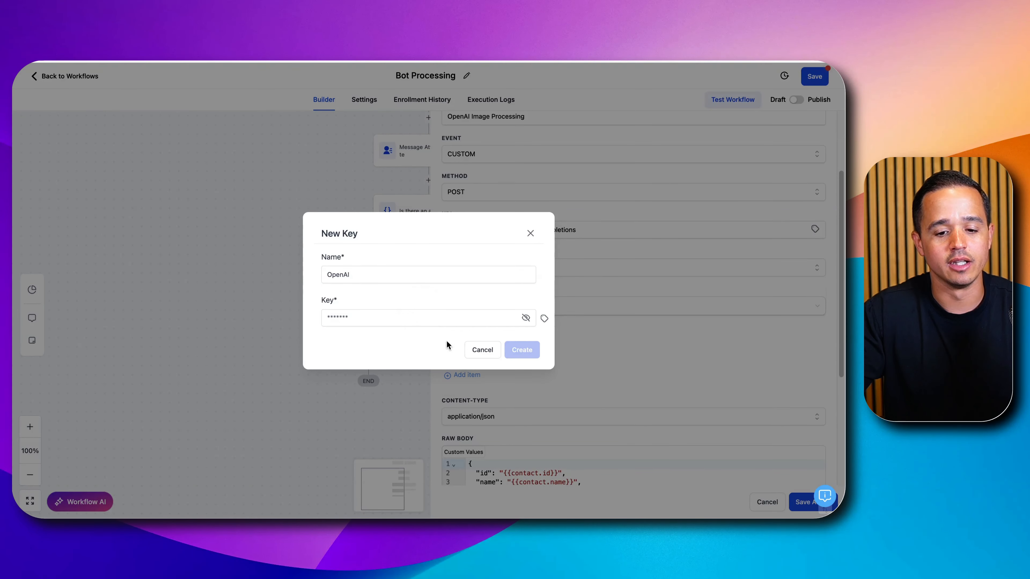
left_click(530, 233)
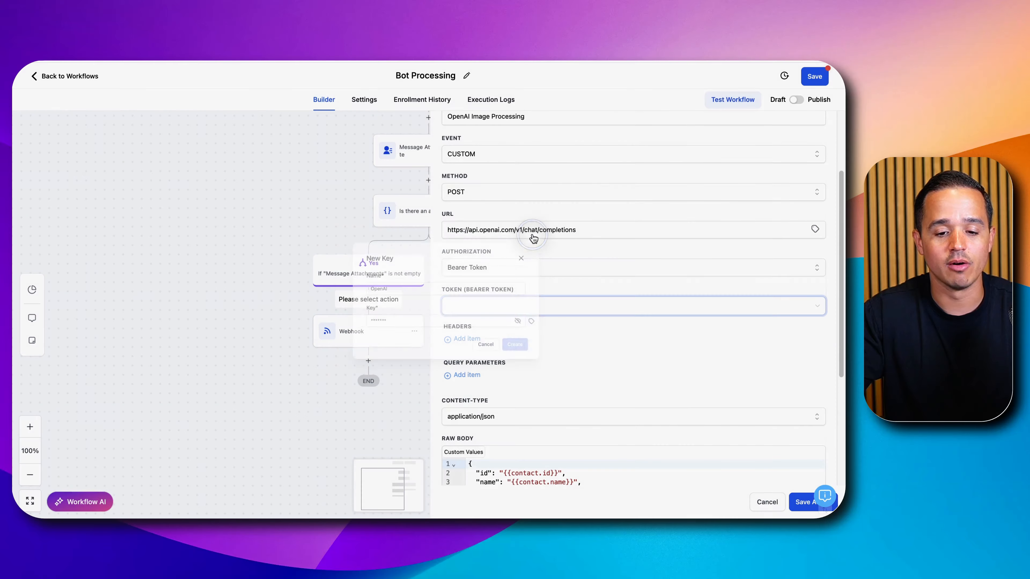
- Choose the saved OpenAI key as the webhook's bearer token
left_click(497, 306)
left_click(489, 344)
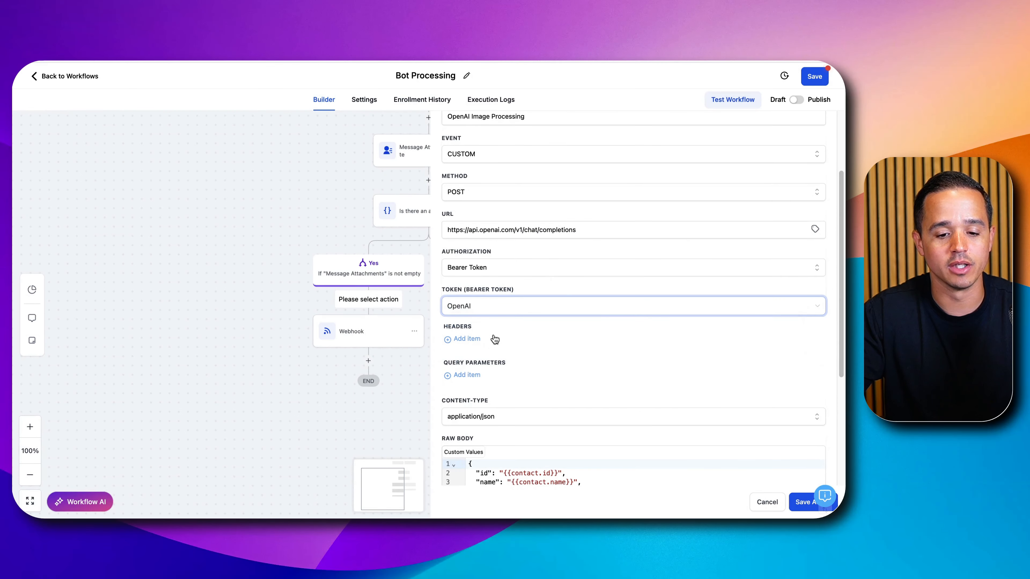
- Clear the default contact JSON from the custom webhook's raw body
scroll(493, 333, "down", 2)
scroll(493, 327, "down", 3)
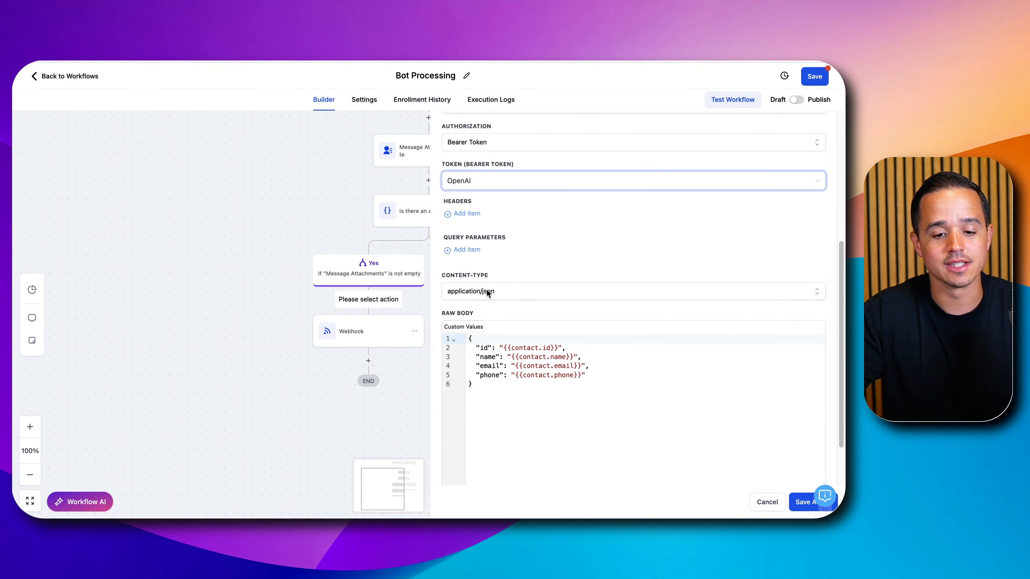
left_click_drag(524, 422, 429, 305)
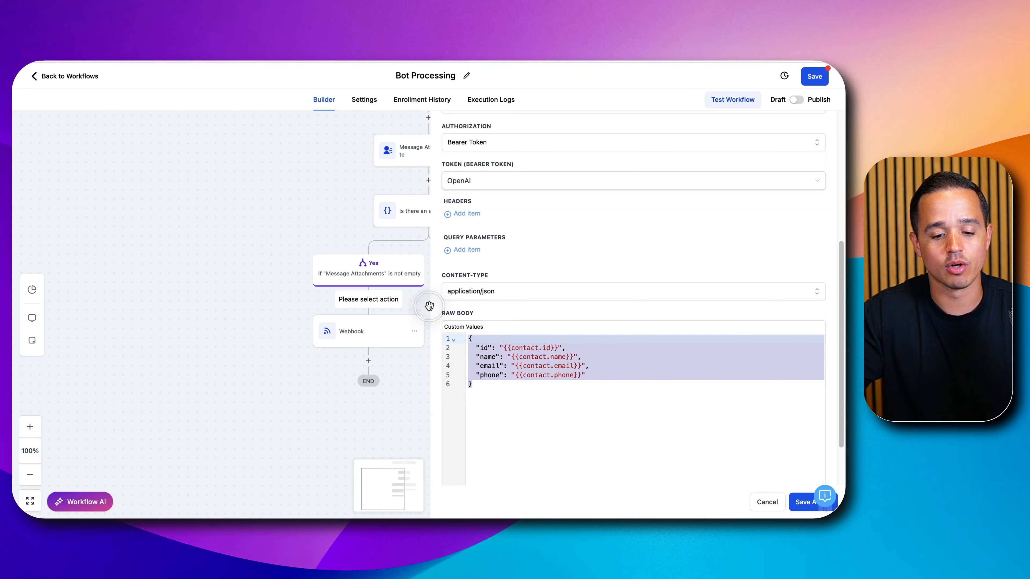
key("BackSpace")
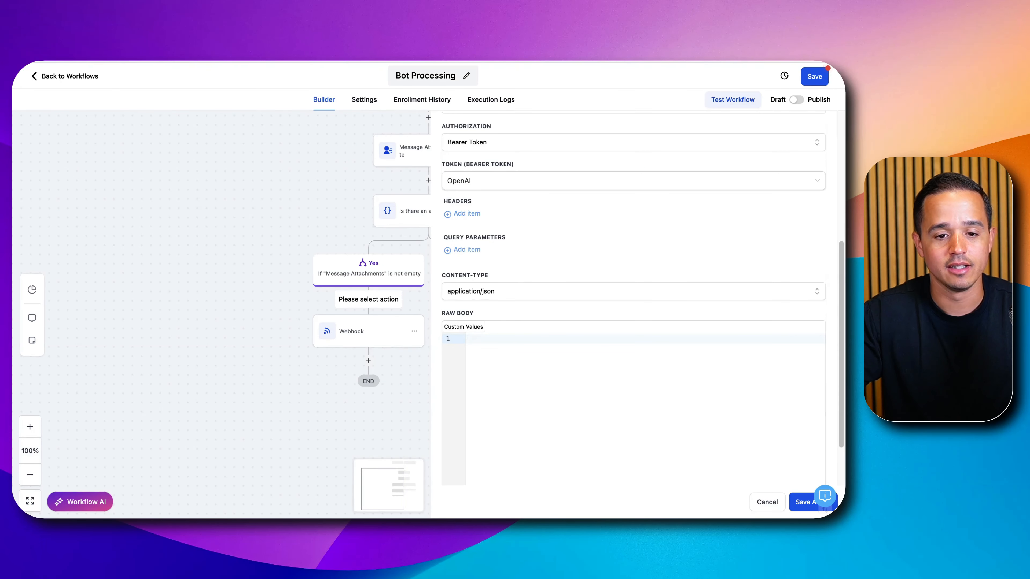
- Copy the entire raw body JSON from the Conversational AI Image Processing document in Google Docs into the custom webhook's raw body
key("ctrl+Tab")
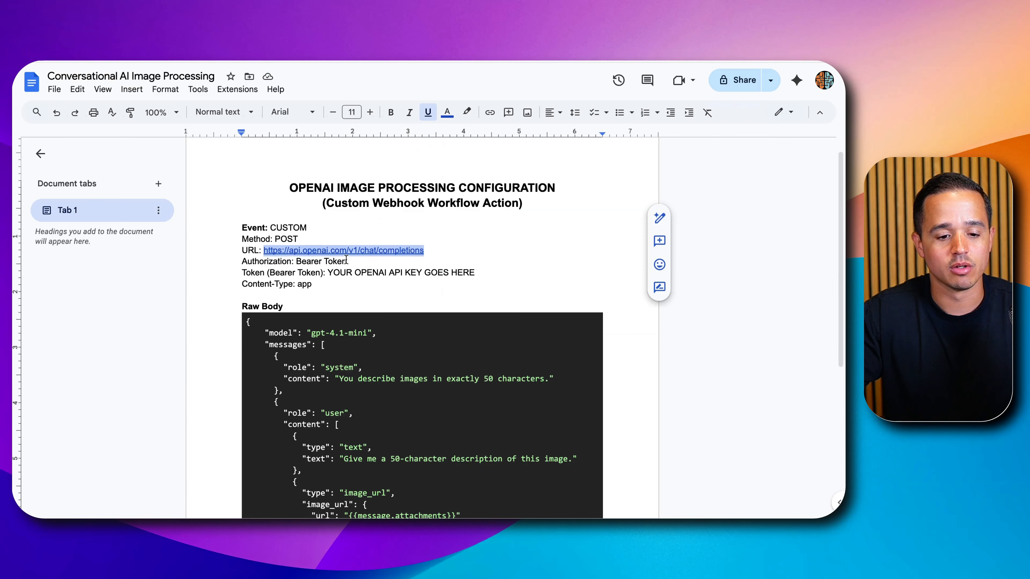
scroll(346, 261, "down", 5)
triple_click(296, 247)
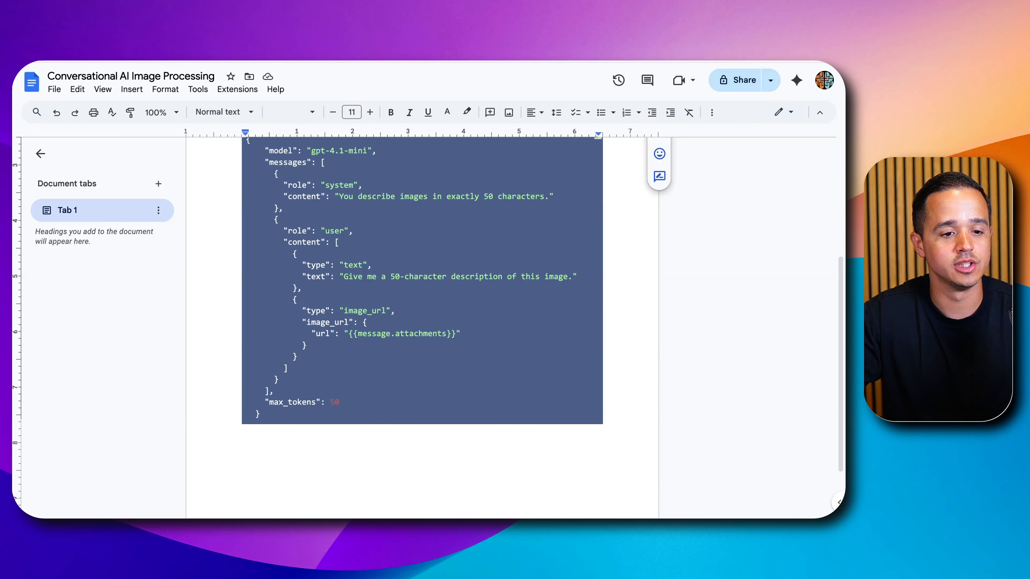
key("ctrl+shift+Tab")
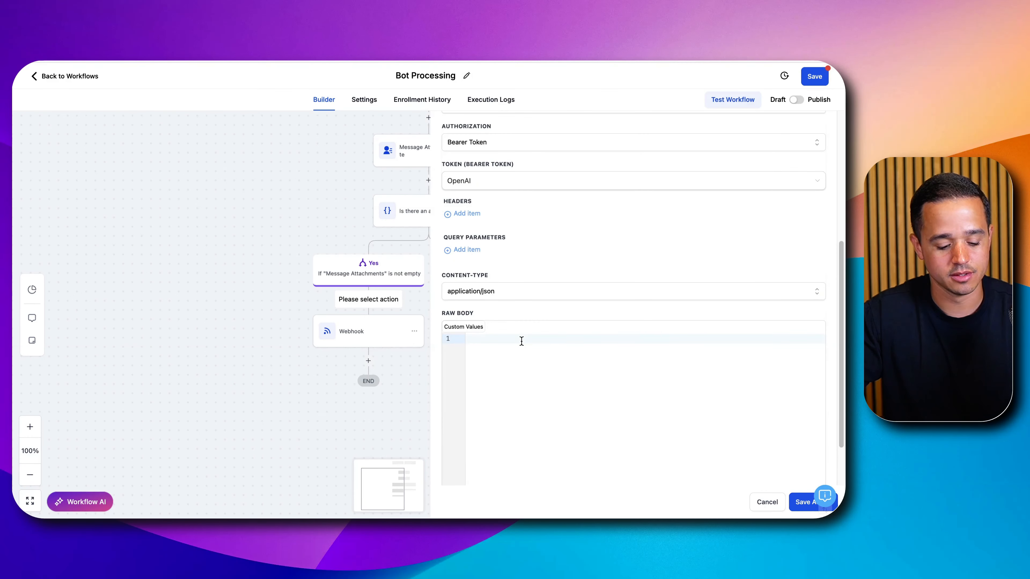
key("ctrl+v")
key("BackSpace")
key("BackSpace")
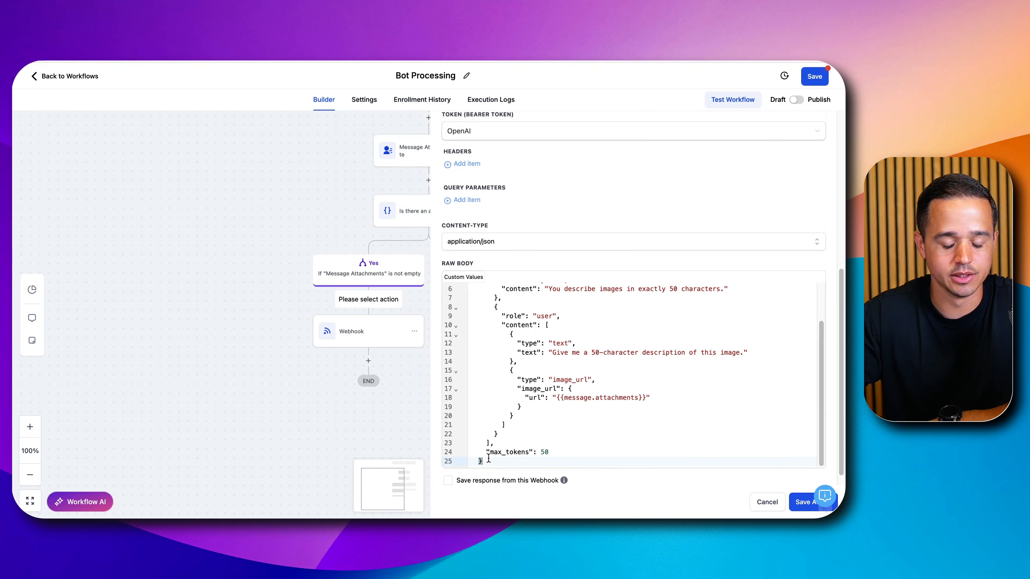
- Review the raw body's model setting and the system instruction that controls how images are described
scroll(492, 451, "down", 1)
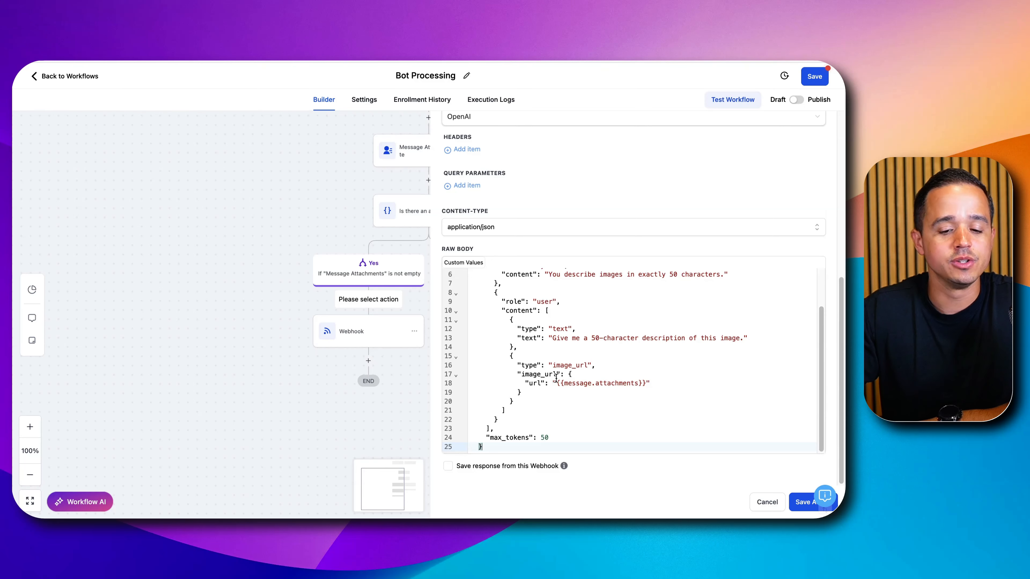
left_click_drag(533, 377, 661, 382)
scroll(655, 378, "up", 5)
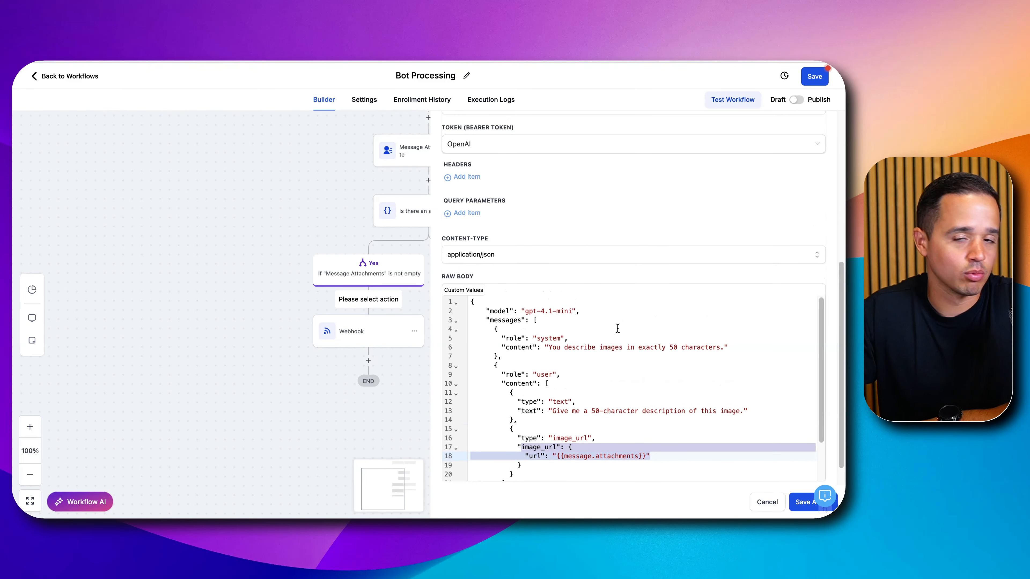
left_click(536, 311)
left_click_drag(535, 311, 573, 311)
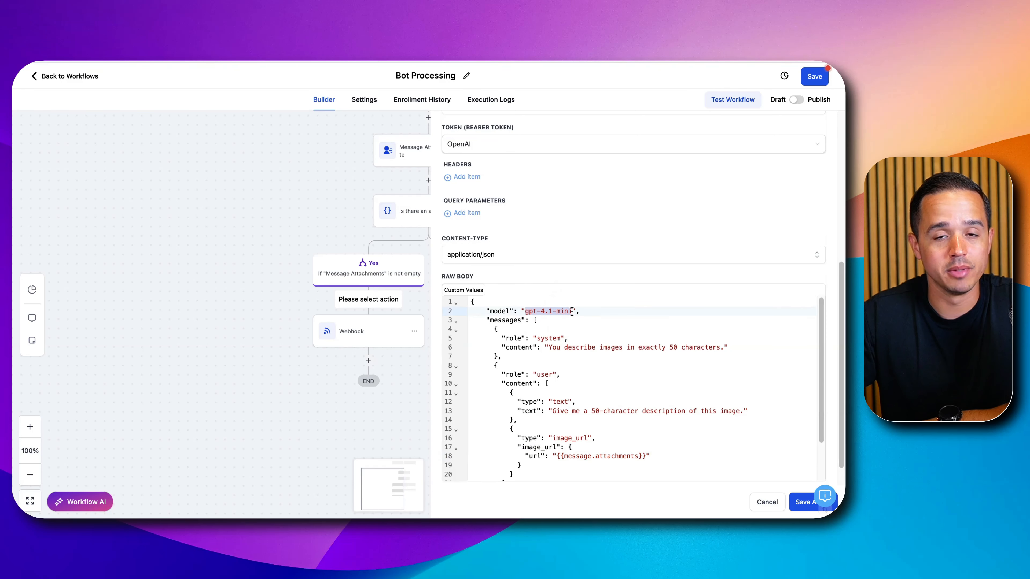
scroll(564, 333, "down", 2)
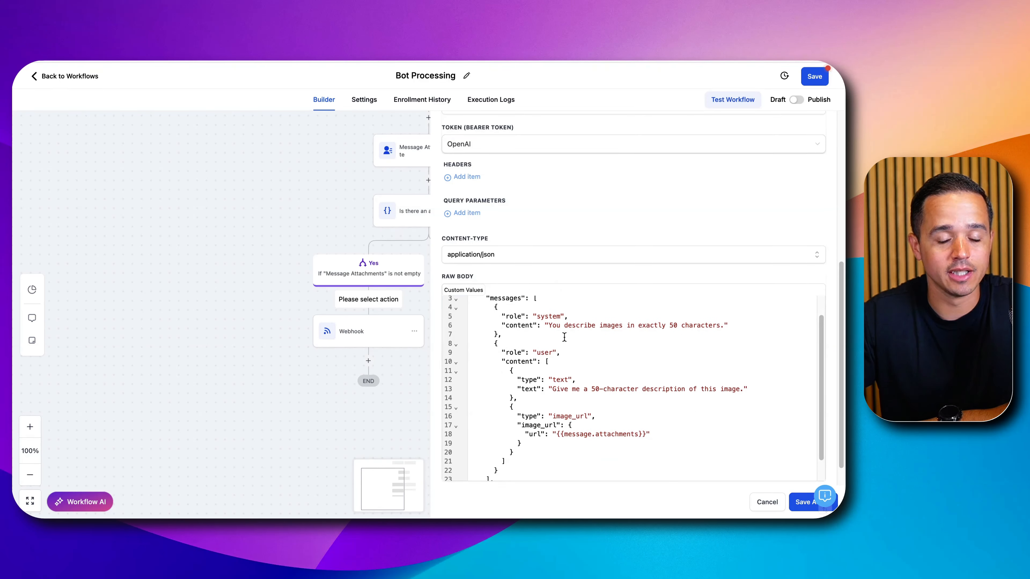
scroll(564, 337, "up", 2)
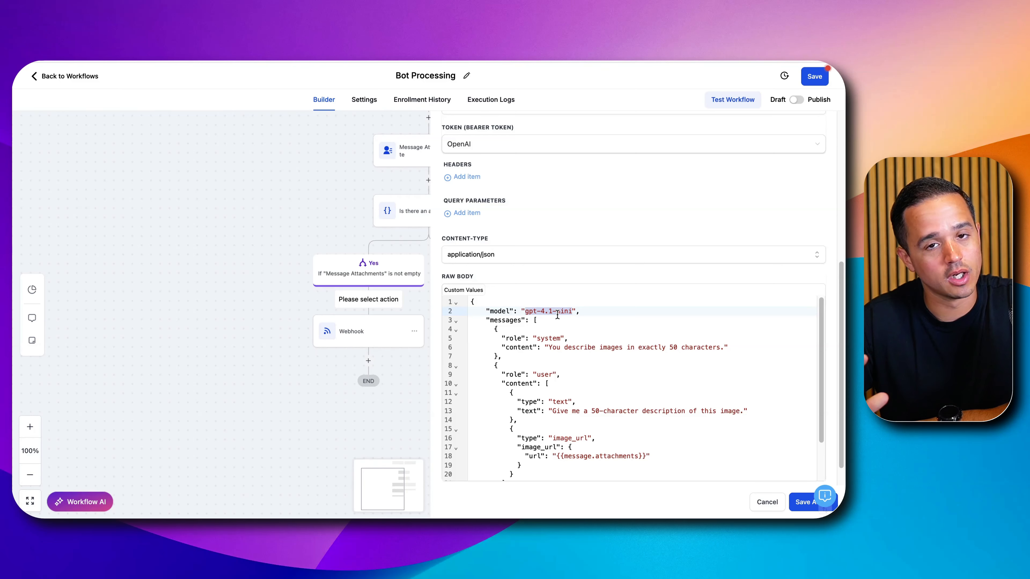
scroll(557, 315, "down", 1)
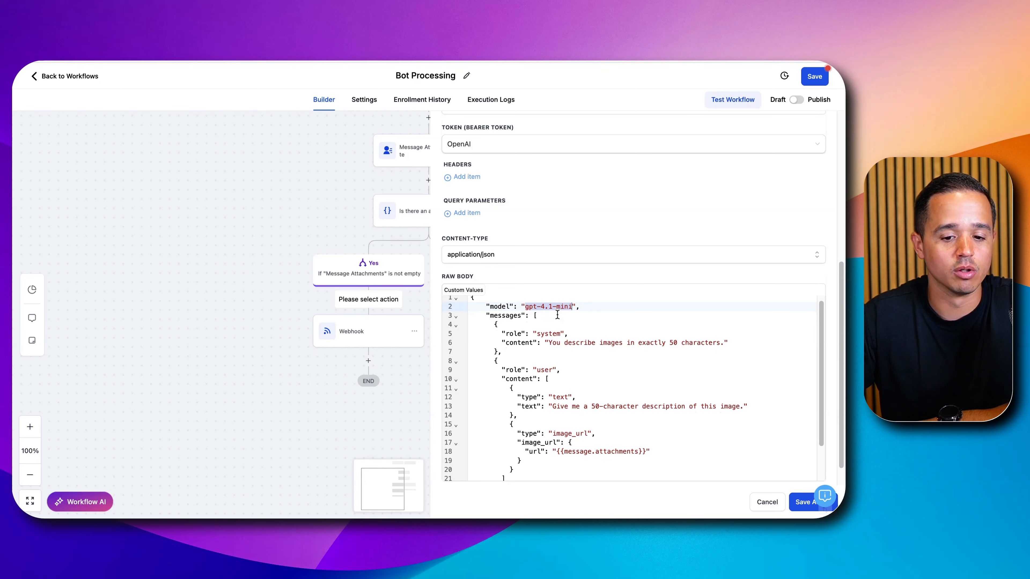
left_click_drag(557, 334, 557, 344)
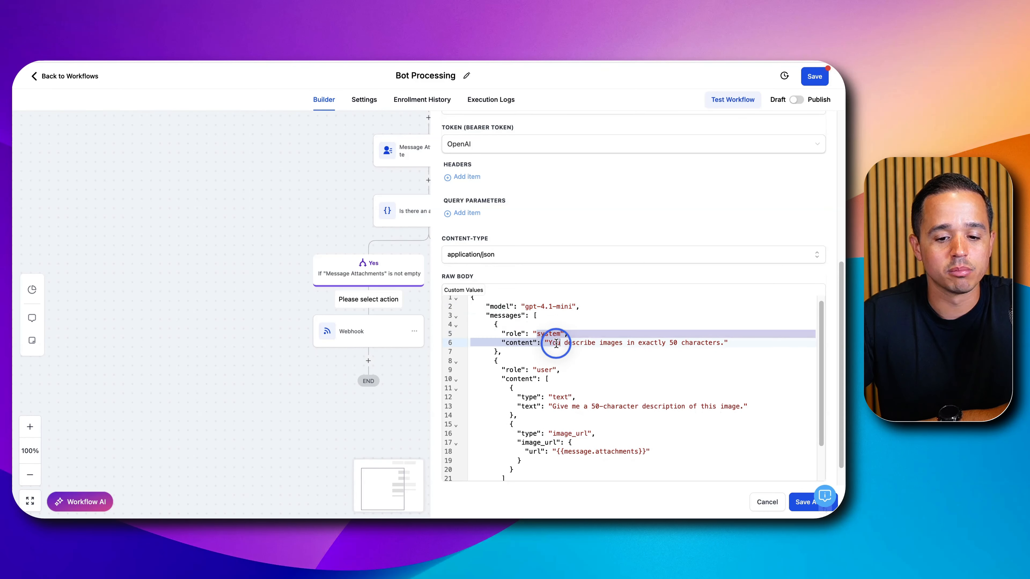
left_click(595, 335)
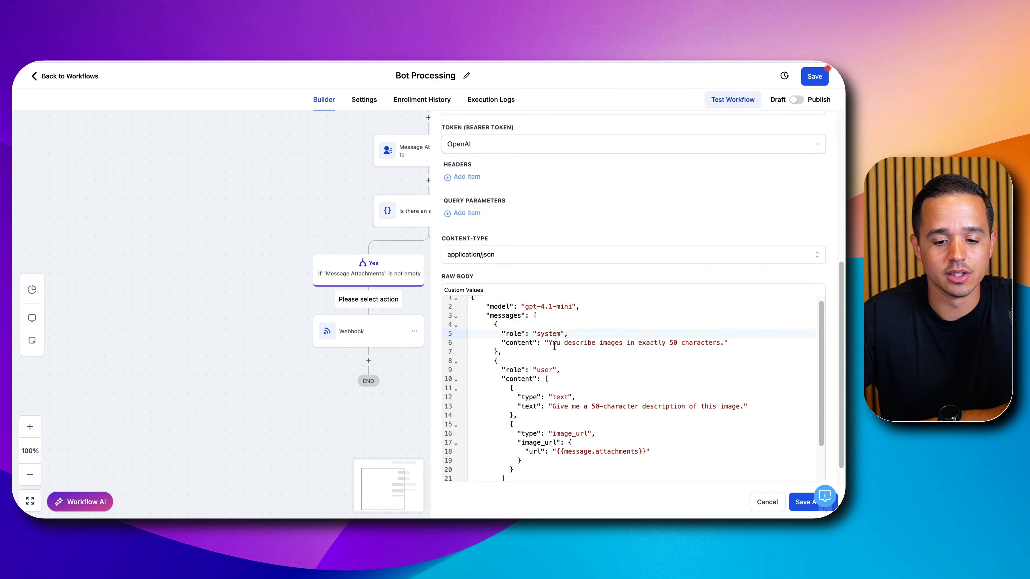
left_click_drag(550, 343, 700, 342)
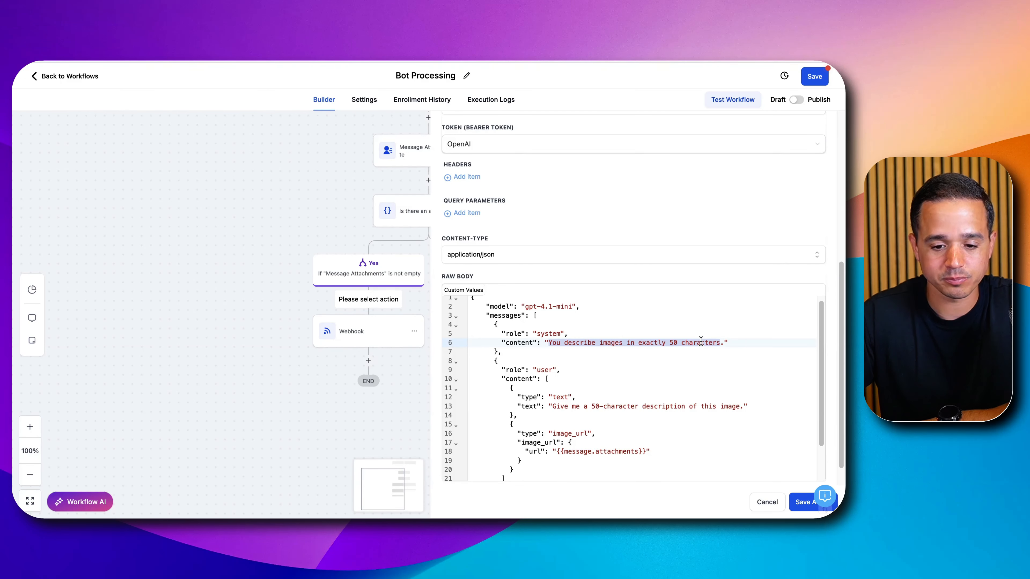
- Examine the raw body's user prompt and the message attachments placeholder used as the image URL
scroll(603, 352, "down", 1)
scroll(538, 331, "down", 3)
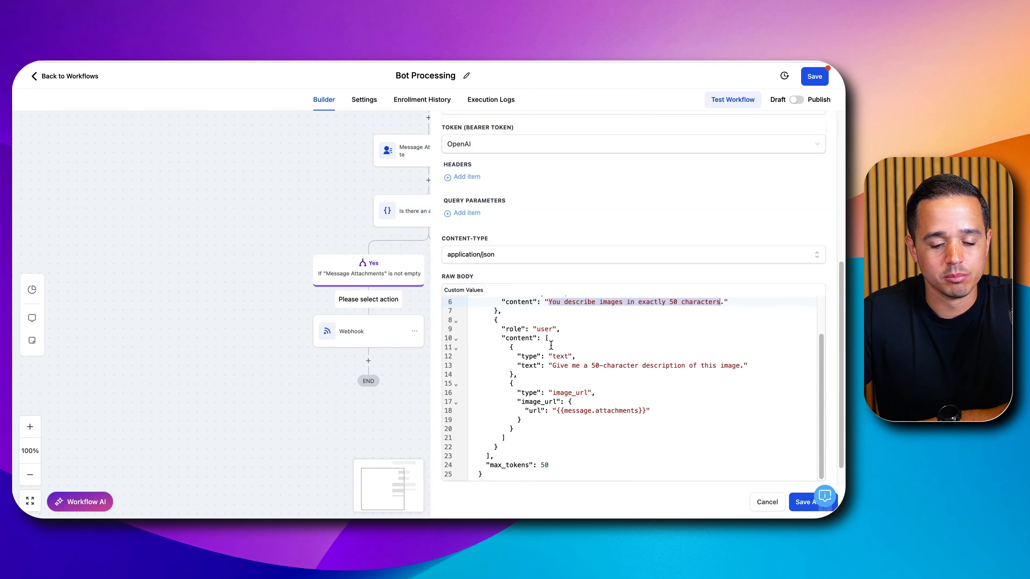
left_click_drag(551, 365, 748, 365)
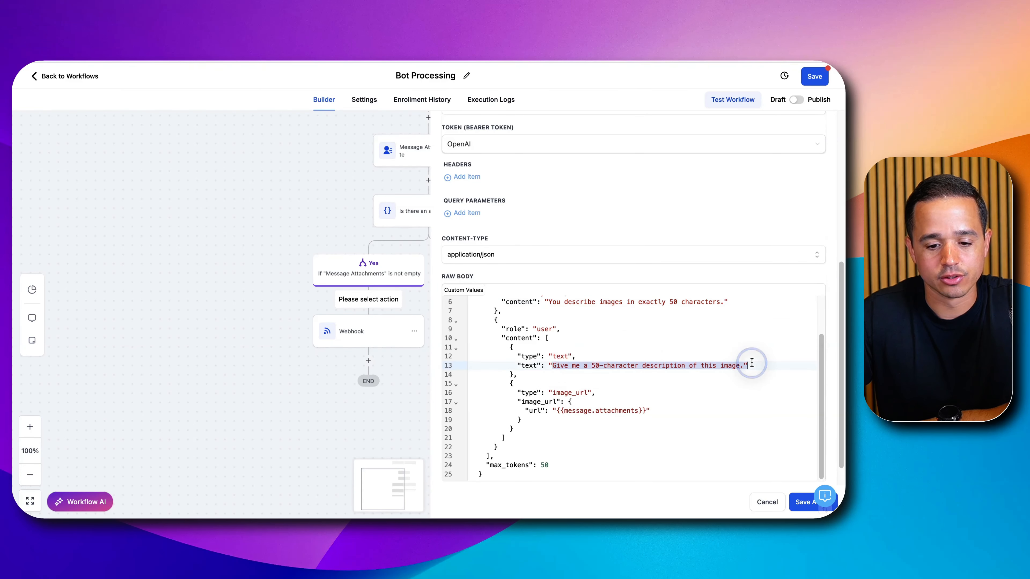
scroll(602, 375, "down", 1)
left_click_drag(552, 379, 646, 399)
left_click(586, 399)
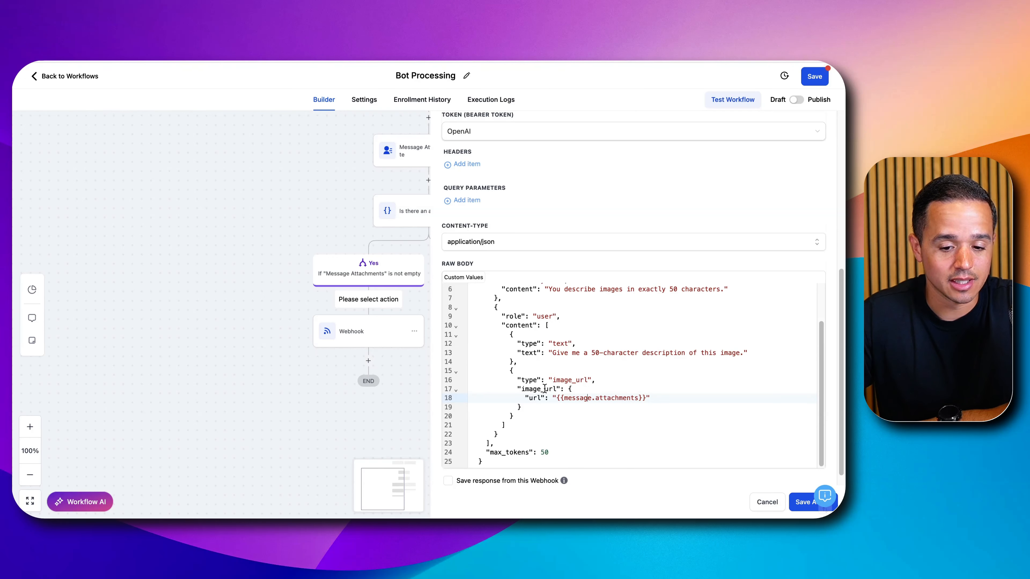
left_click_drag(557, 398, 646, 399)
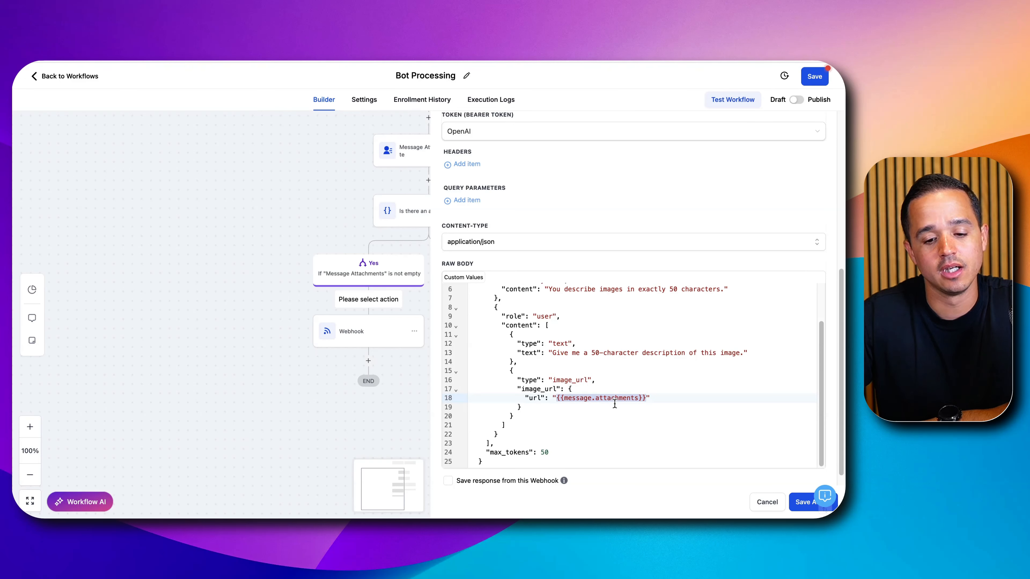
left_click(606, 399)
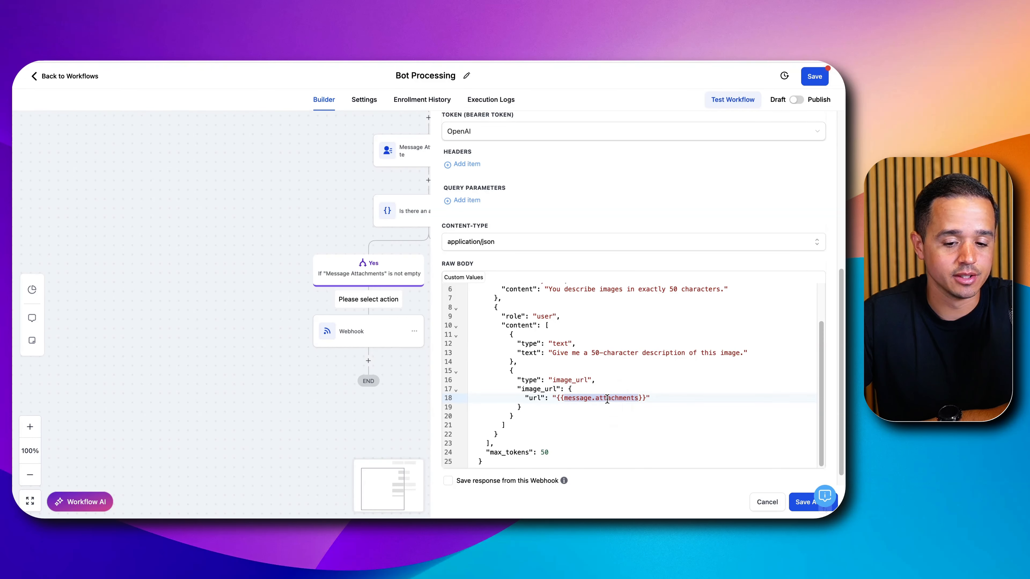
left_click_drag(553, 398, 637, 397)
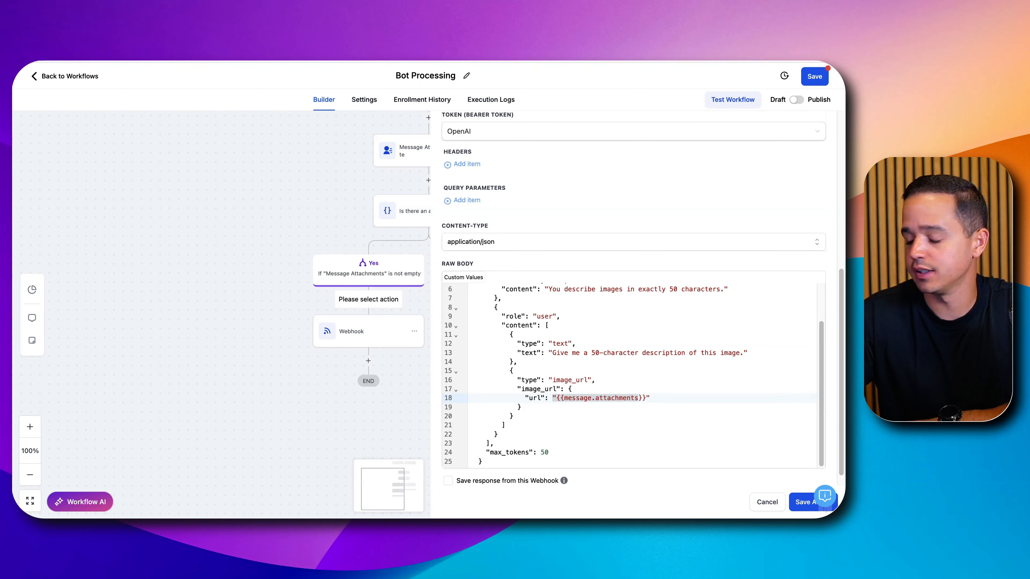
- Replace the {{message.attachments}} placeholder in the raw body's image URL with the address copied from the sample JPEG open in the browser
key("super+t")
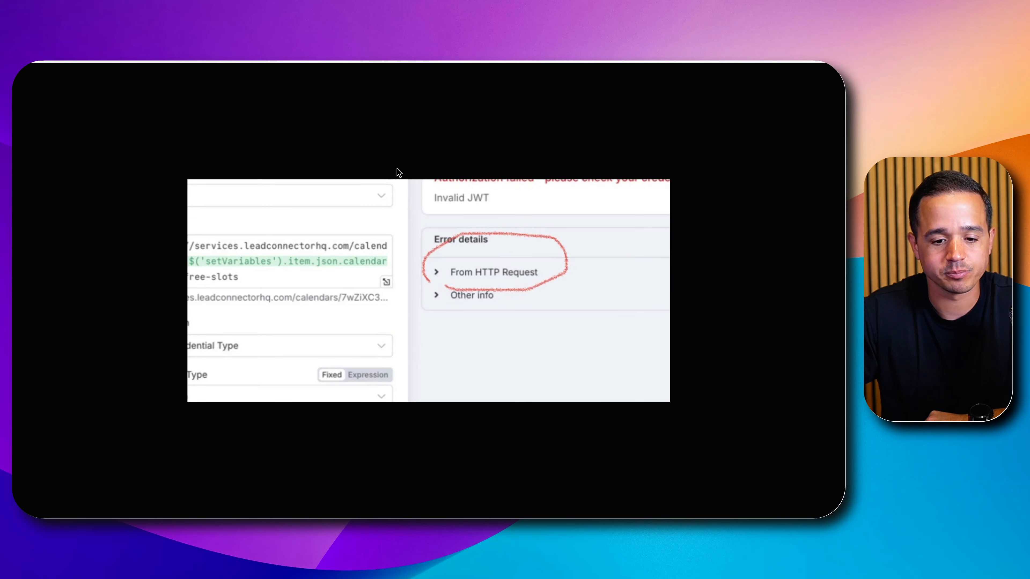
right_click(200, 63)
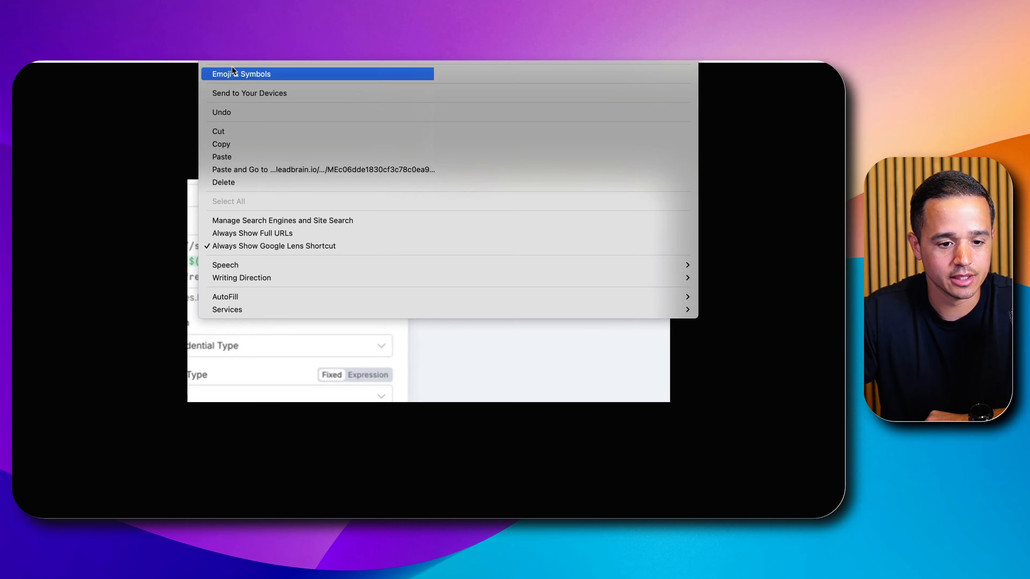
left_click(239, 140)
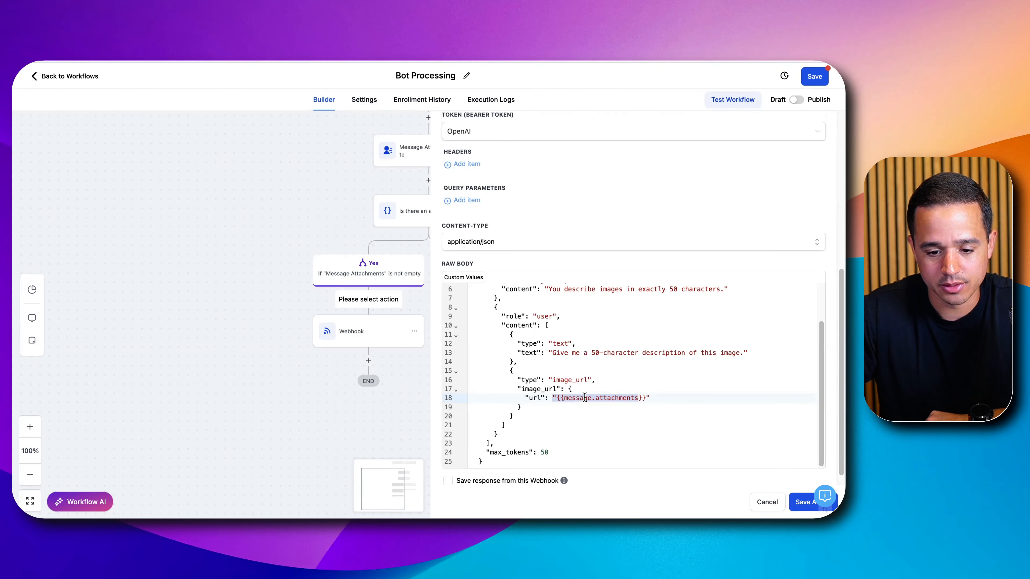
left_click(584, 397)
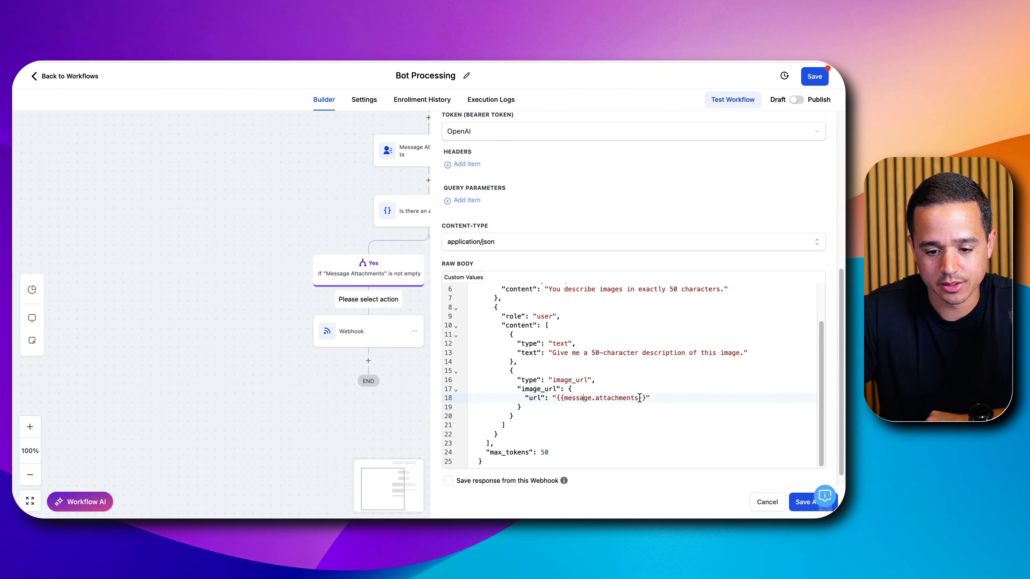
left_click_drag(646, 399, 557, 400)
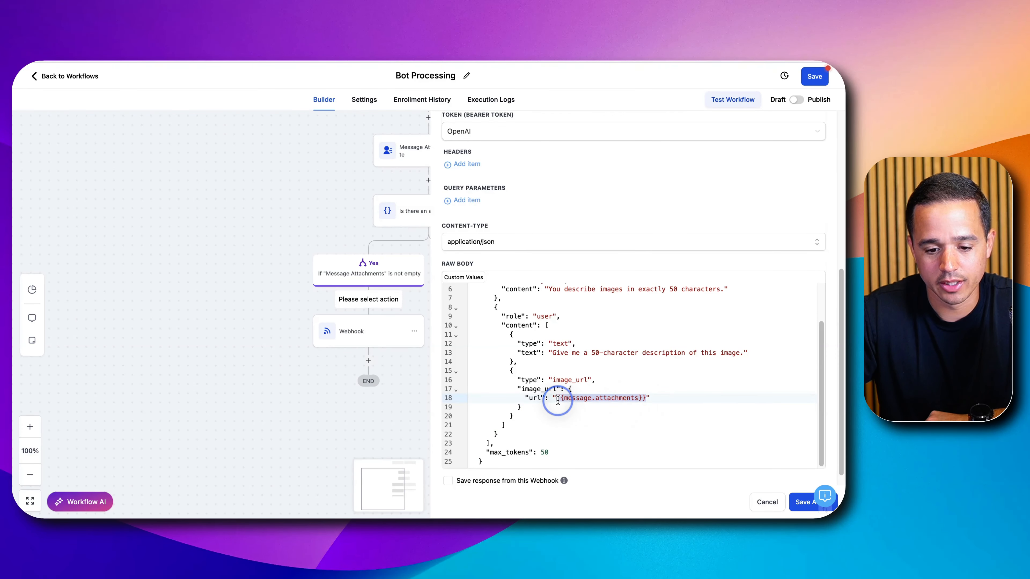
key("super+v")
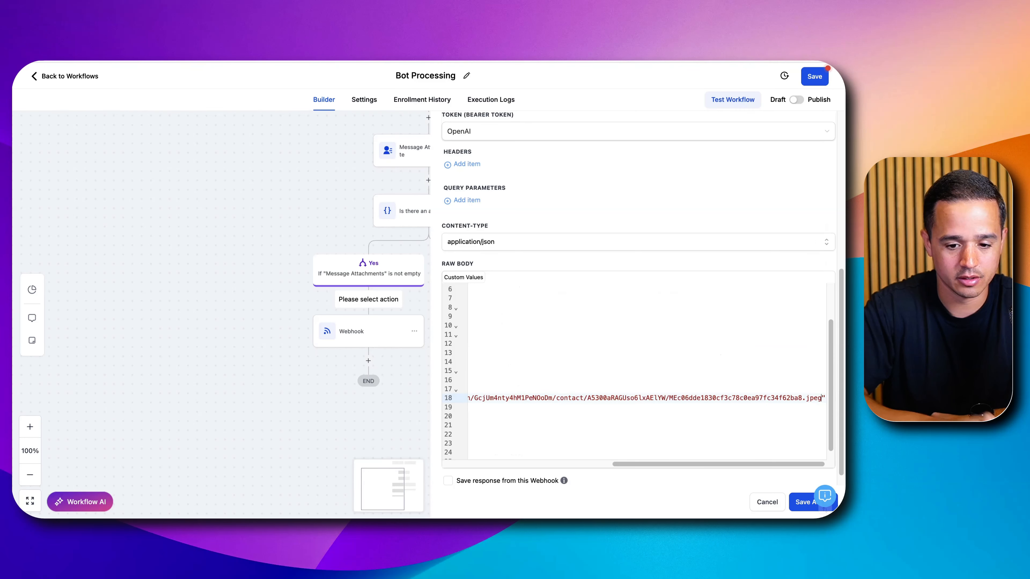
scroll(584, 353, "left", 10)
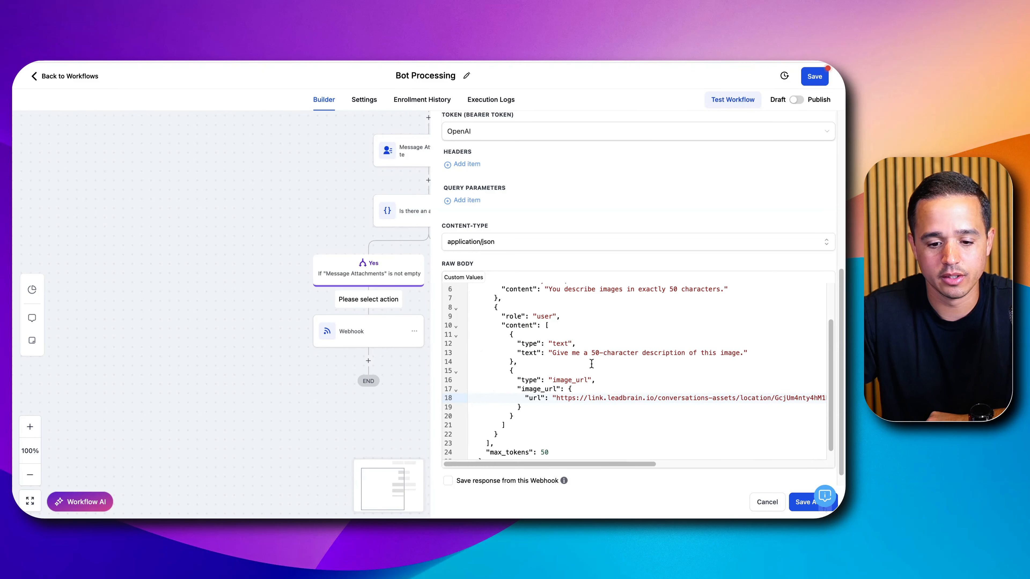
scroll(556, 401, "down", 2)
left_click(494, 482)
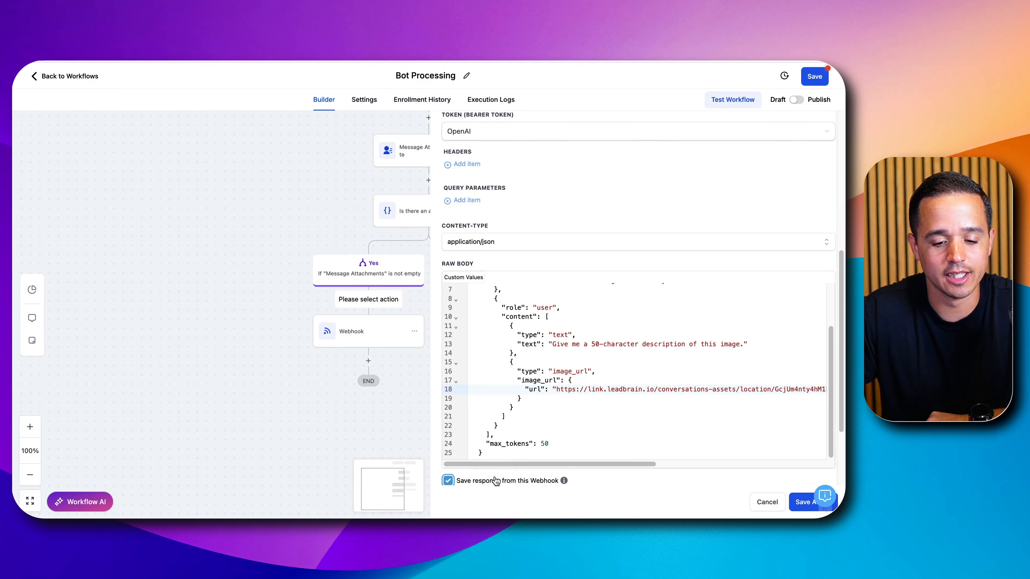
scroll(557, 410, "down", 3)
left_click(543, 443)
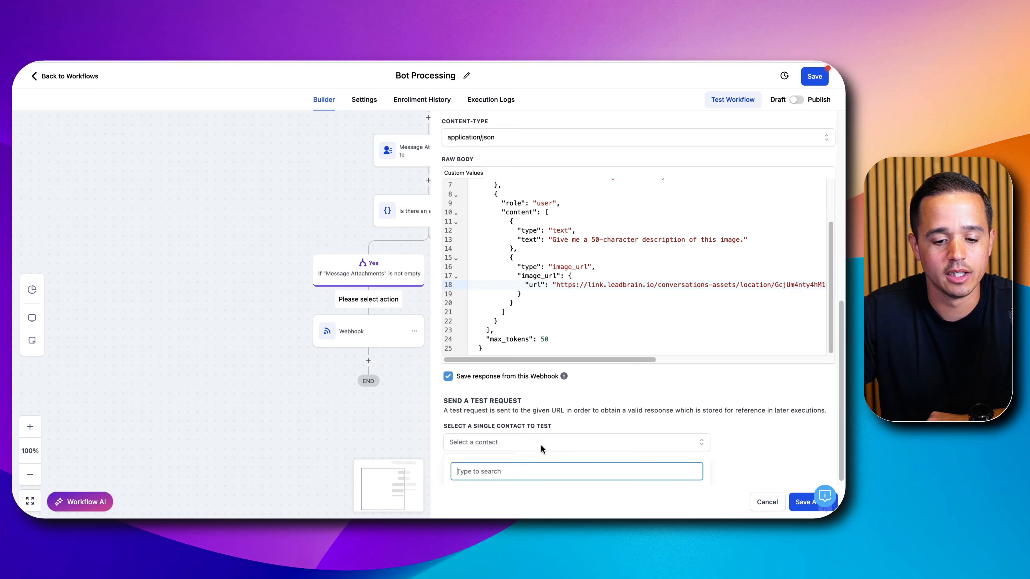
left_click(733, 457)
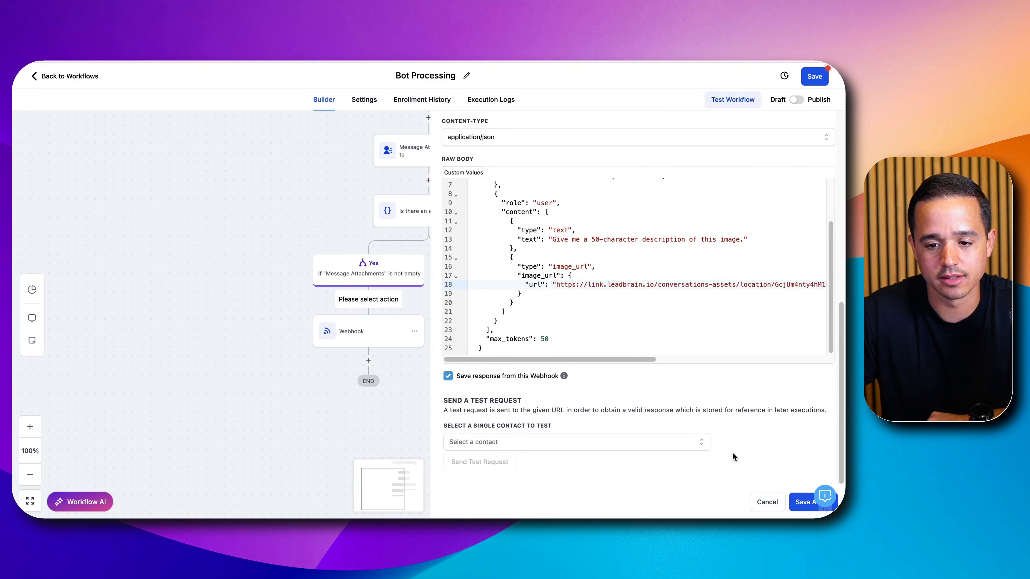
left_click(797, 502)
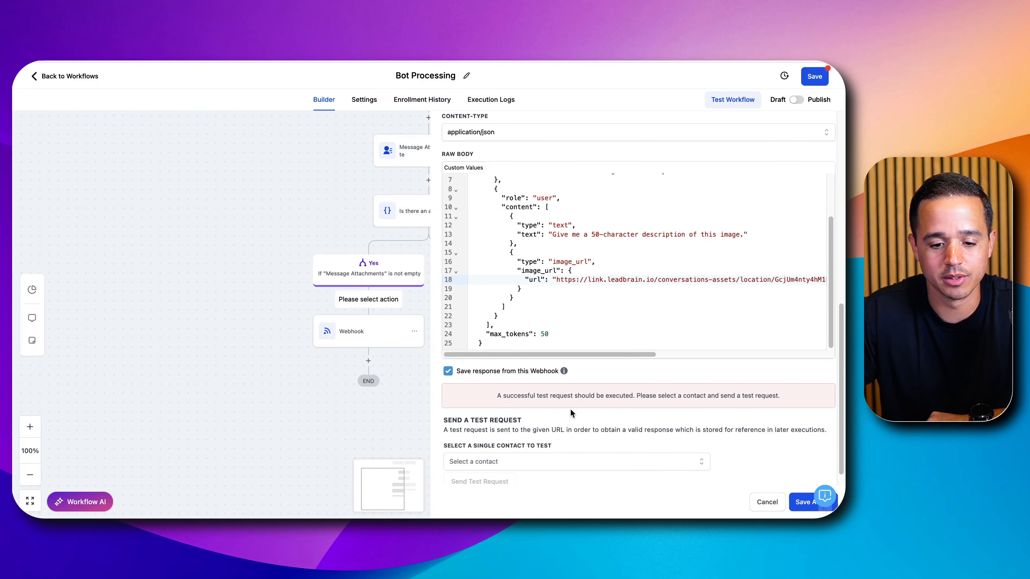
left_click(509, 363)
- Save the custom webhook action and the Bot Processing workflow, and return to the workflow list
left_click(803, 499)
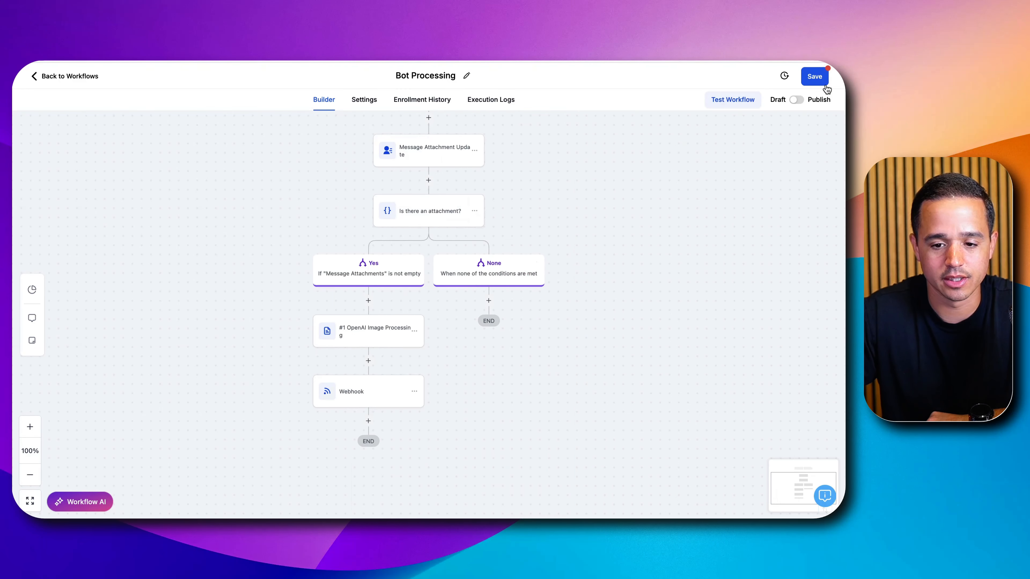
left_click(822, 83)
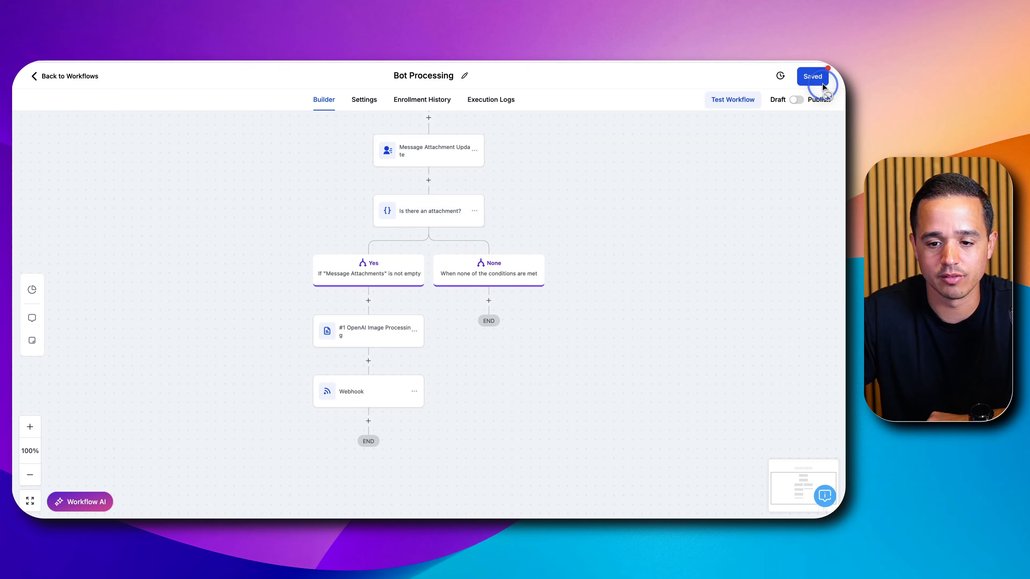
left_click(48, 76)
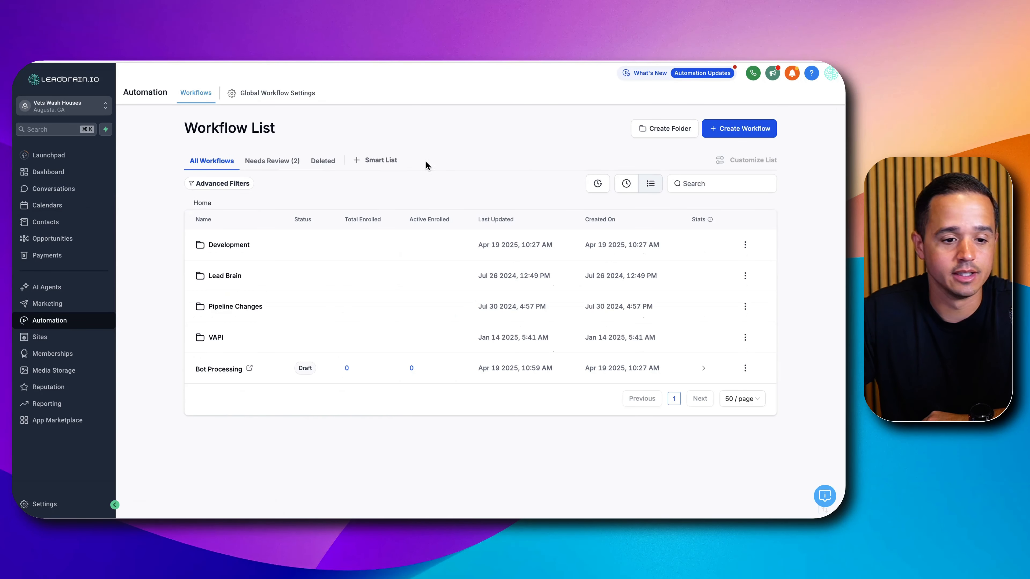
- Create a contact with first name "test", last name "contact" and the support e-mail address, and save it
left_click(59, 221)
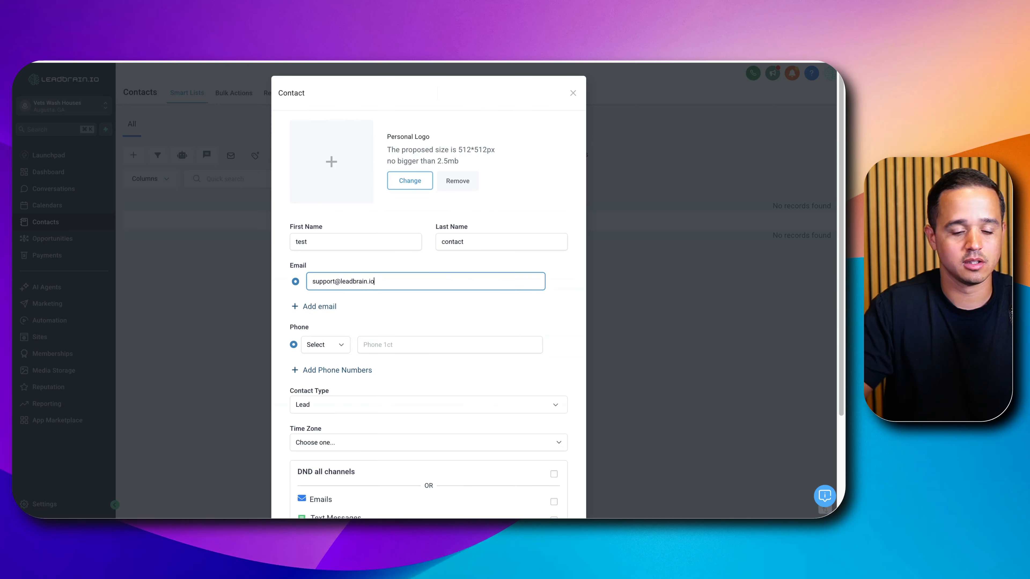
scroll(364, 212, "down", 2)
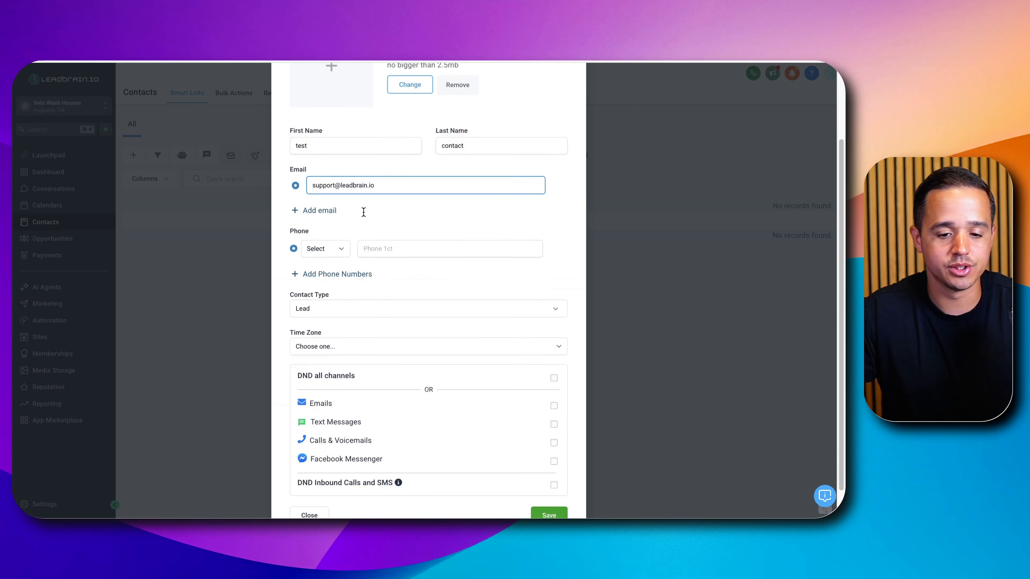
scroll(363, 213, "down", 1)
left_click(559, 484)
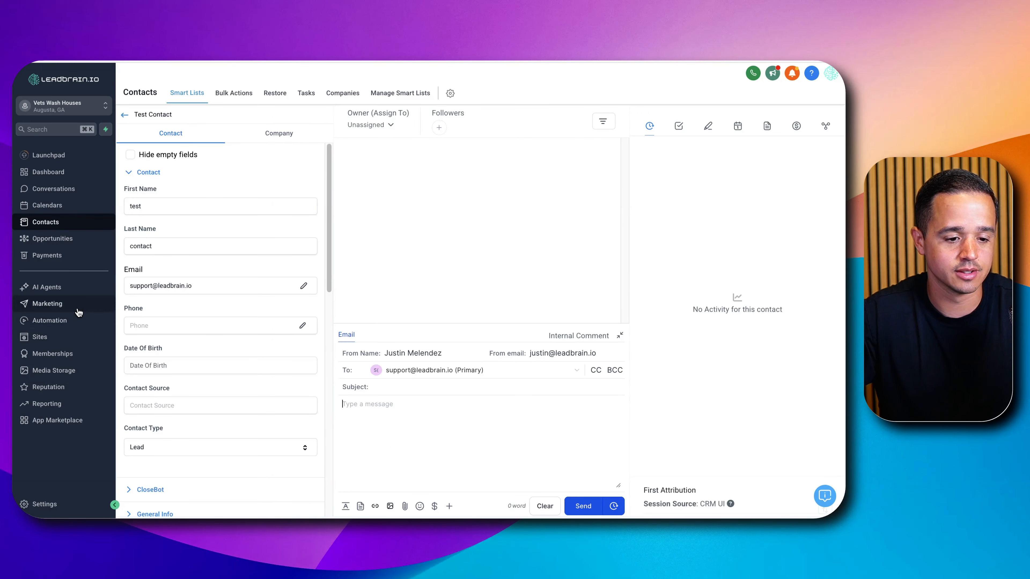
- Open the Bot Processing workflow and bring up the raw body settings of its #1 OpenAI Image Processing action
left_click(72, 320)
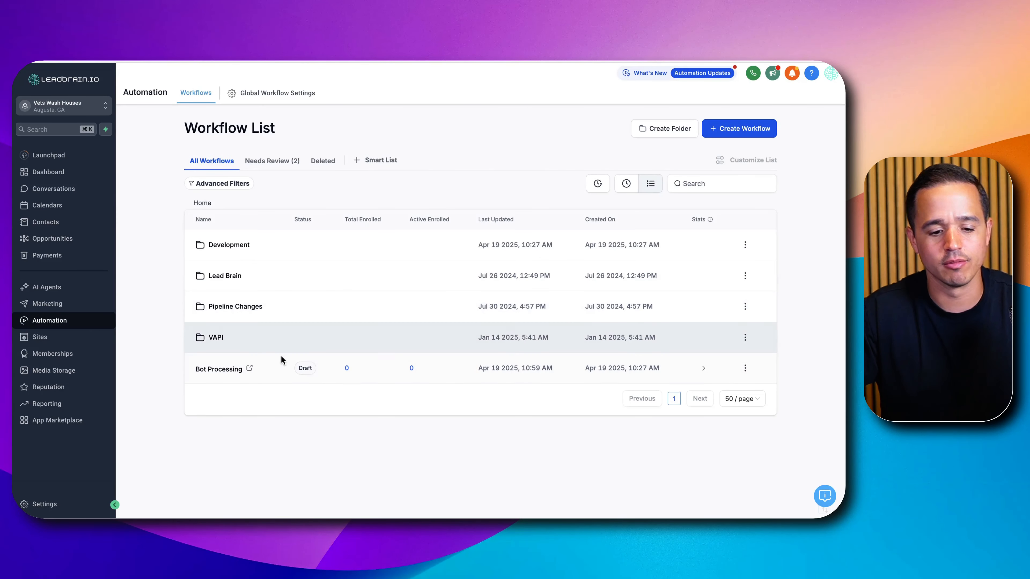
left_click(226, 369)
scroll(428, 272, "down", 2)
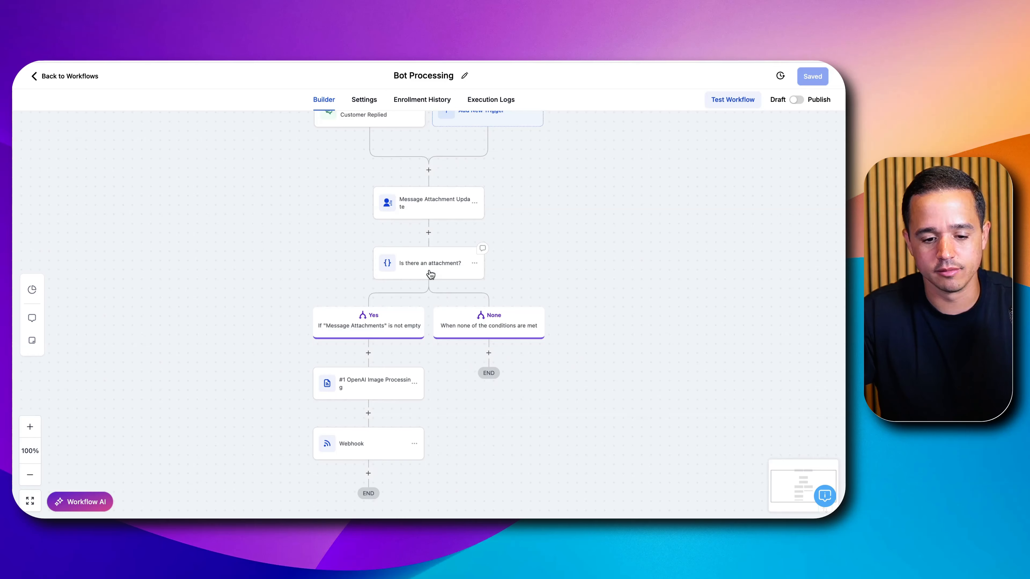
scroll(426, 276, "down", 2)
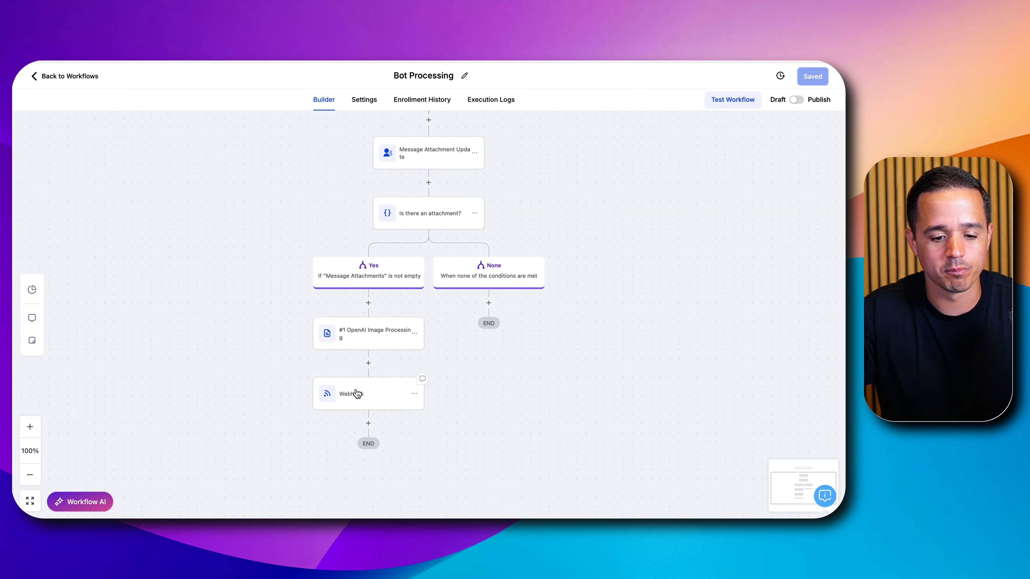
left_click(367, 341)
scroll(608, 276, "down", 7)
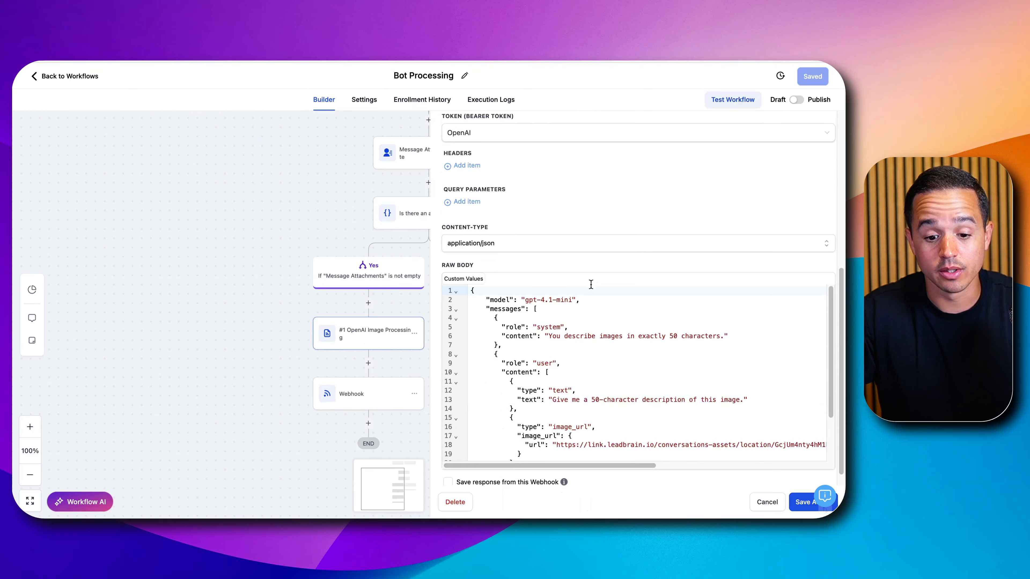
scroll(573, 292, "down", 2)
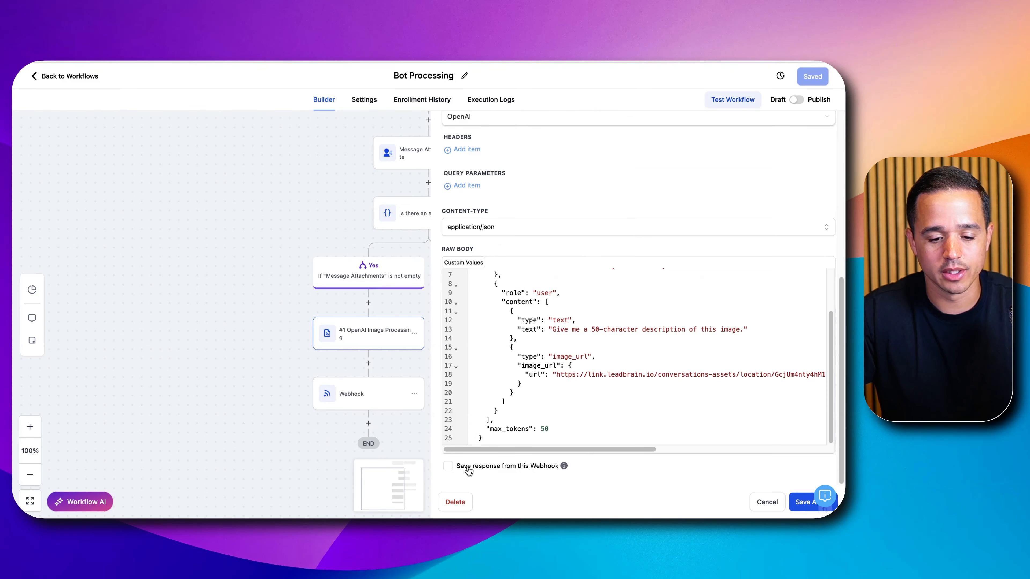
- Enable saving the response from this webhook and send a test request using the test contact
left_click(448, 466)
scroll(513, 447, "down", 3)
left_click(512, 443)
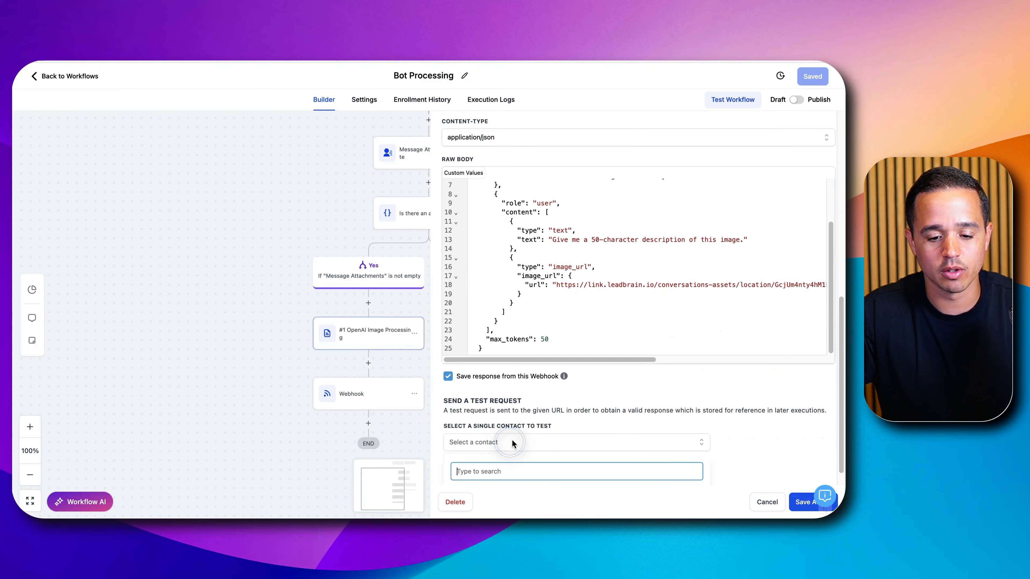
left_click(474, 476)
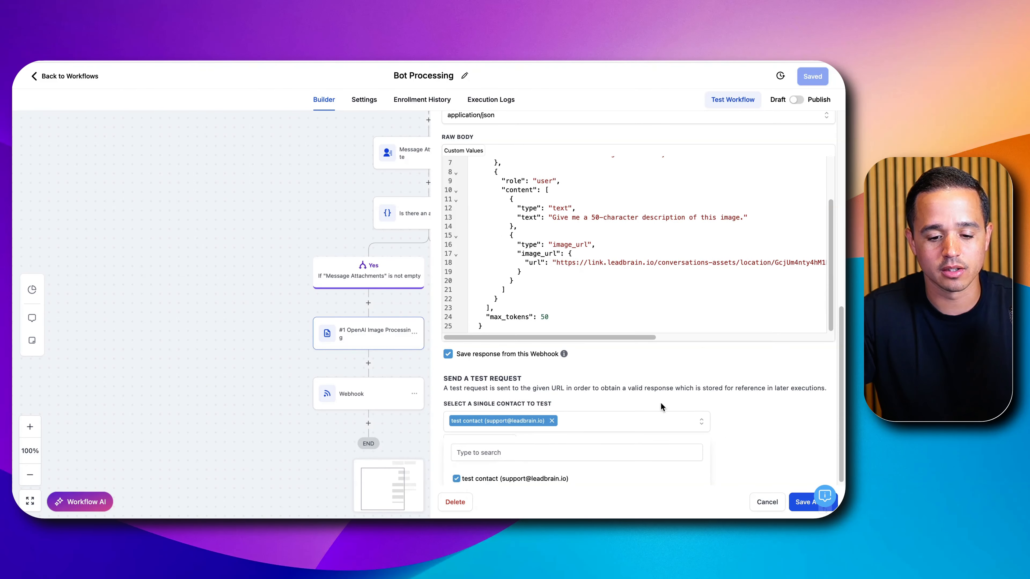
left_click(686, 383)
left_click(495, 461)
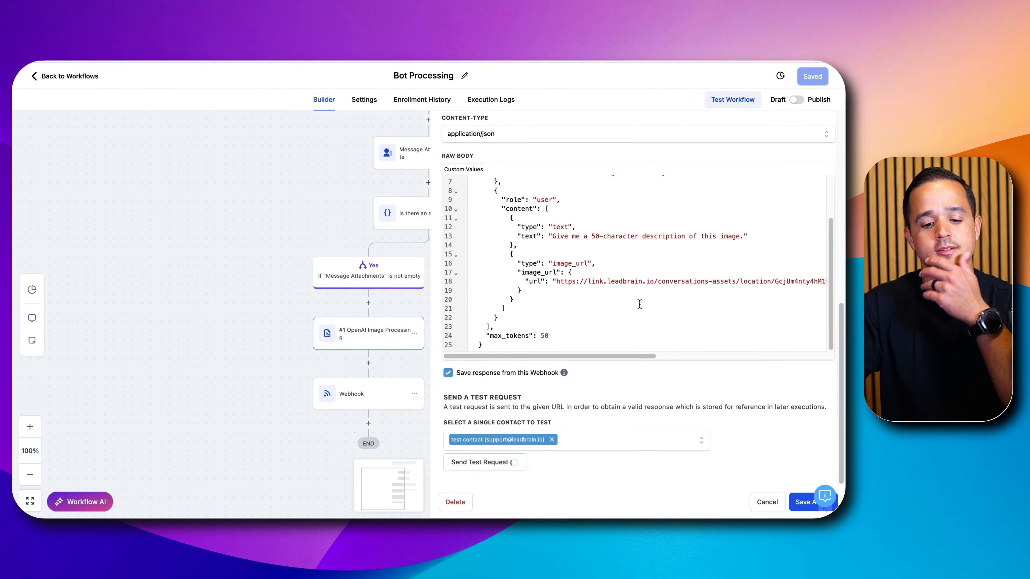
- Examine the test request's status and its response body, including the choices section and the token usage details
double_click(643, 404)
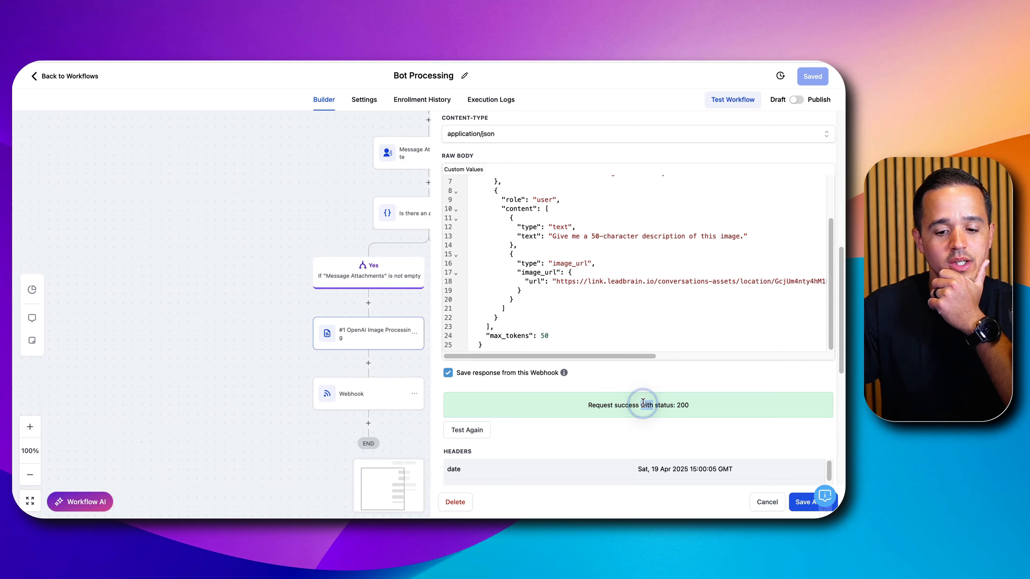
triple_click(643, 403)
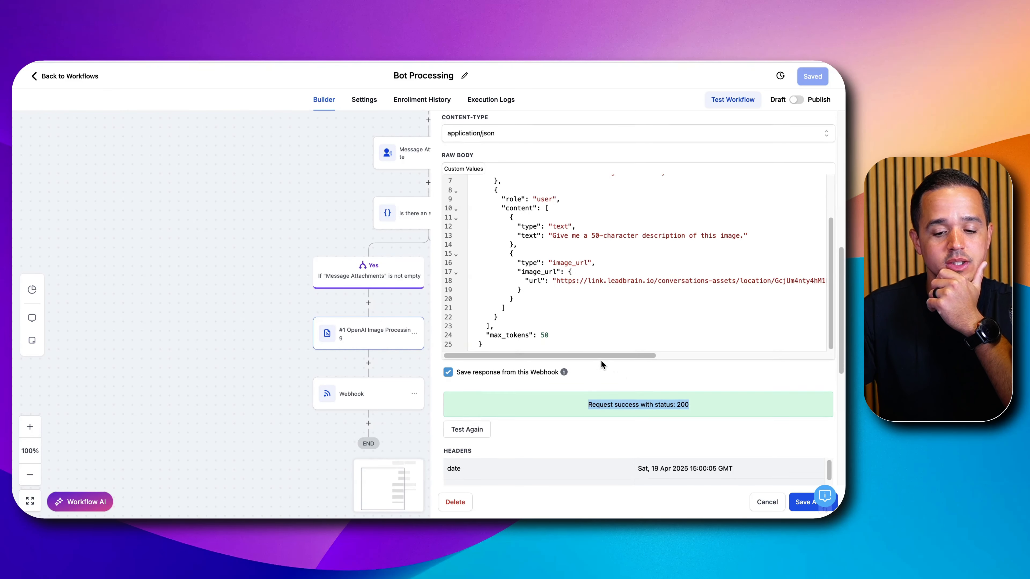
scroll(601, 360, "down", 8)
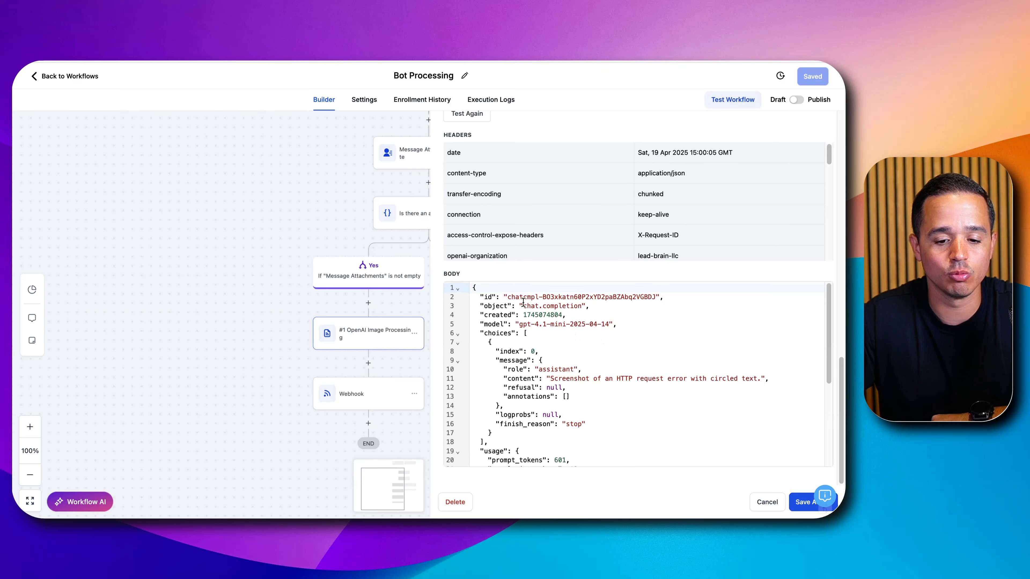
left_click_drag(514, 300, 557, 424)
left_click(569, 346)
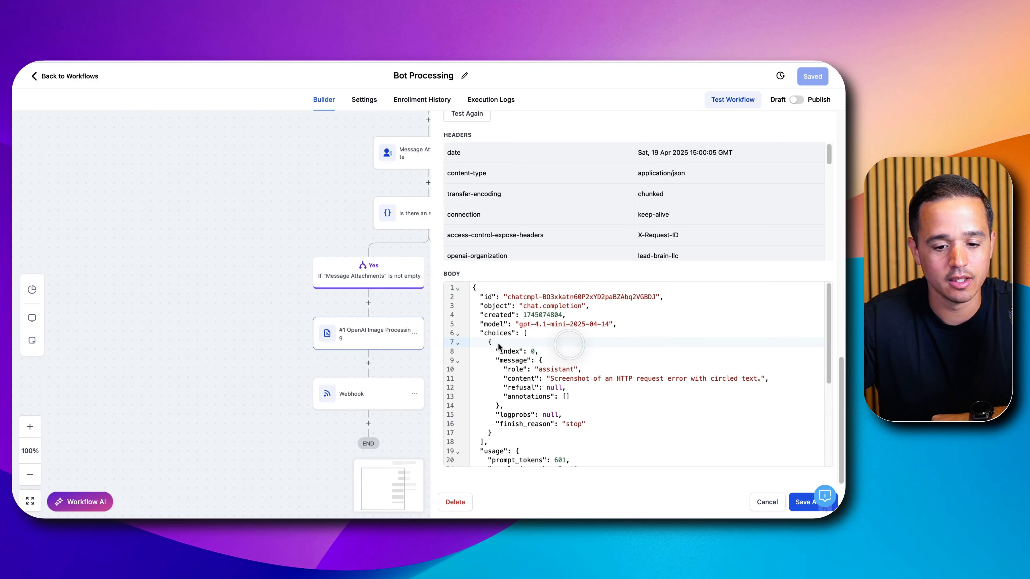
left_click_drag(502, 329, 510, 414)
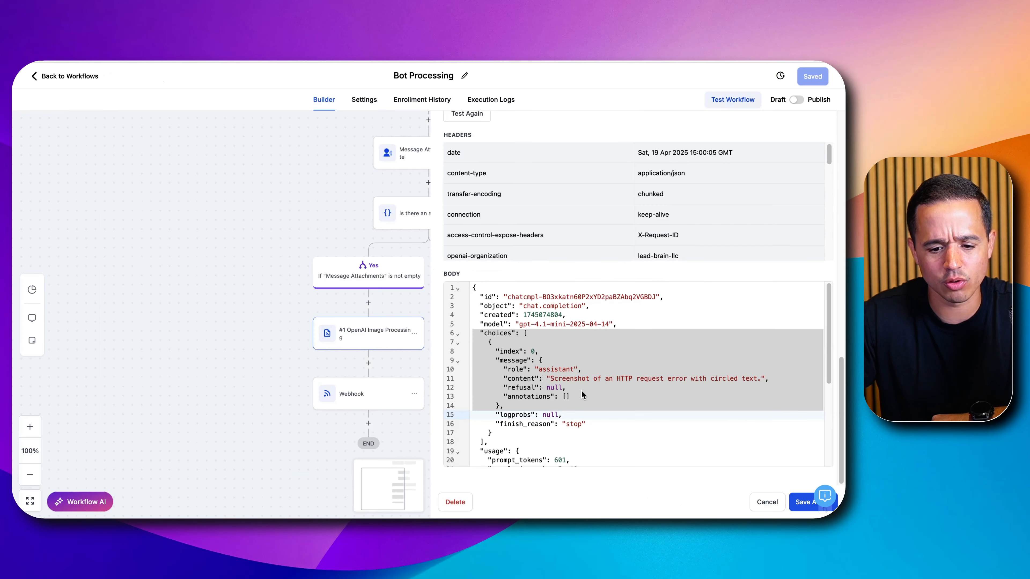
scroll(582, 396, "down", 5)
scroll(526, 388, "up", 8)
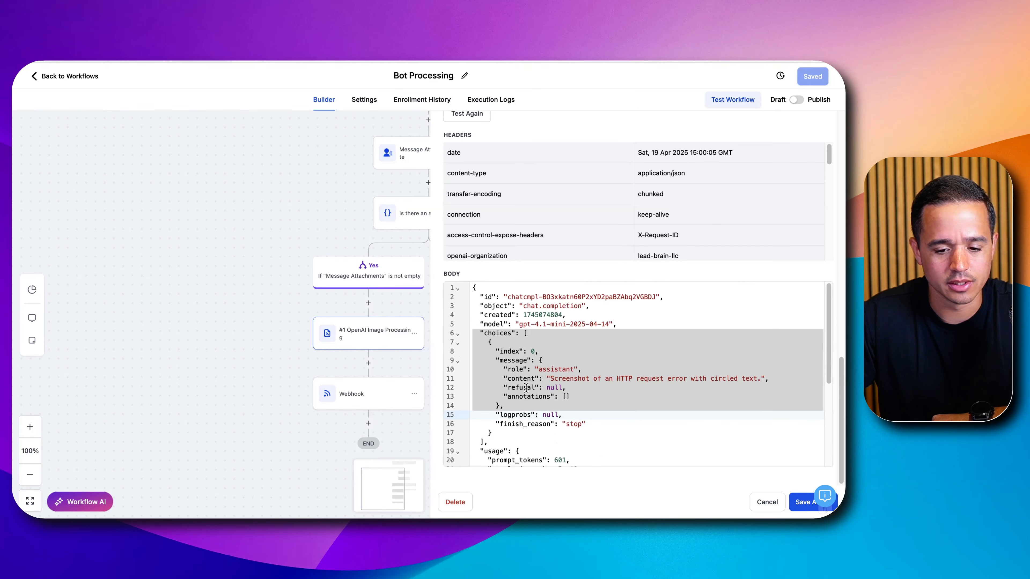
scroll(531, 365, "down", 3)
scroll(535, 364, "down", 5)
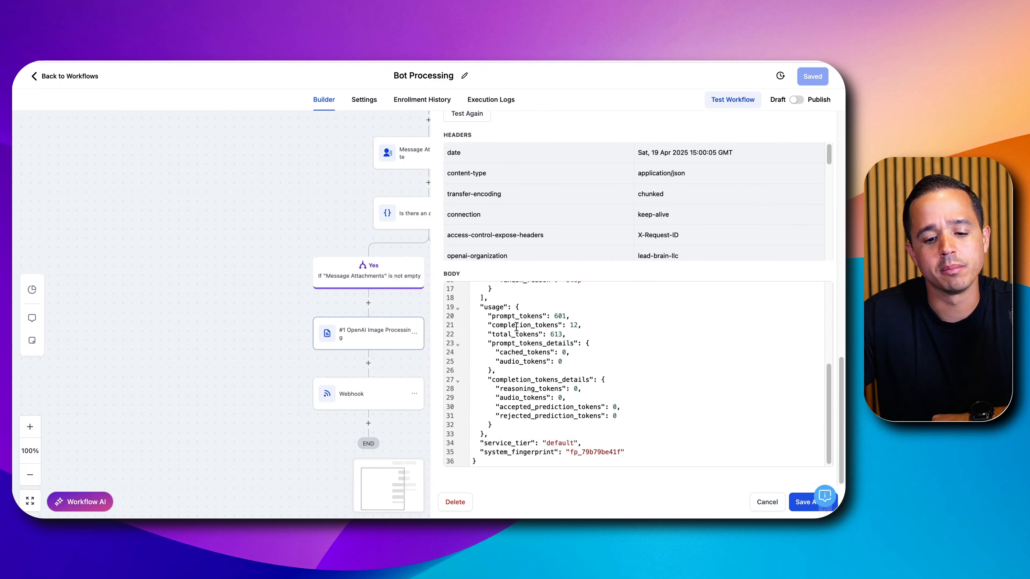
scroll(523, 353, "up", 5)
- Examine the response's choices array and the content field of its message that holds the image description
left_click_drag(510, 338, 506, 442)
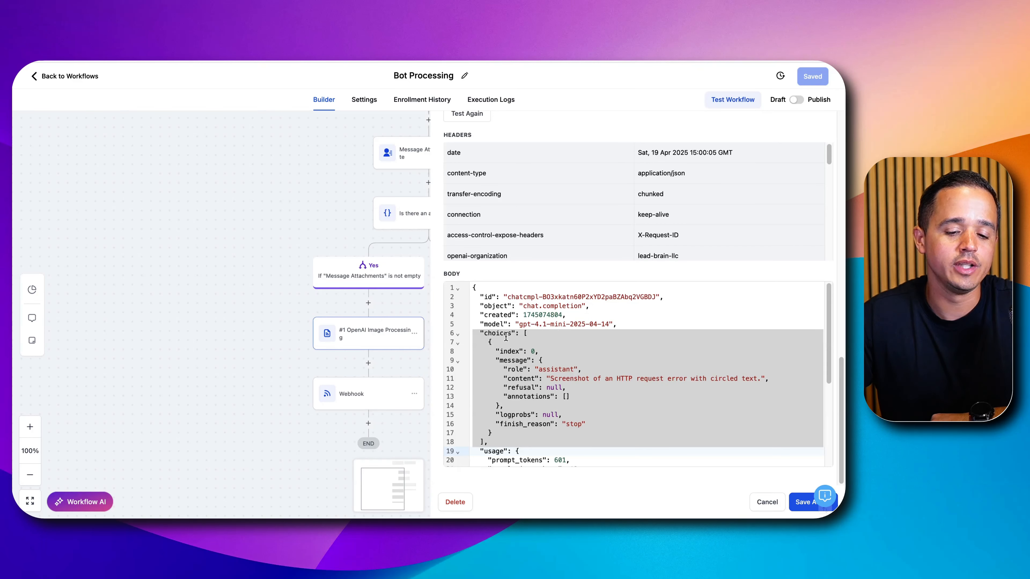
left_click_drag(505, 338, 504, 445)
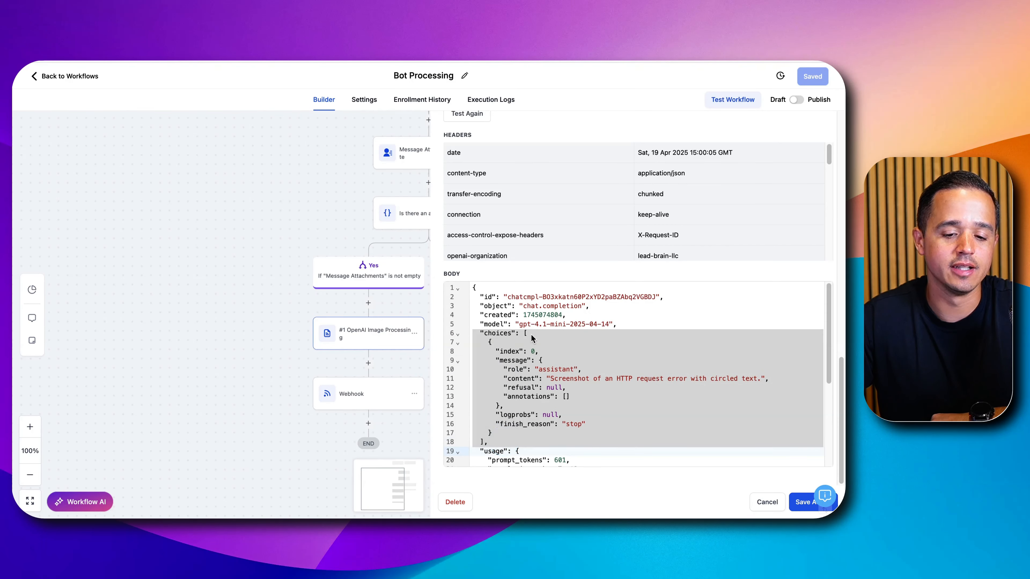
left_click_drag(525, 334, 526, 441)
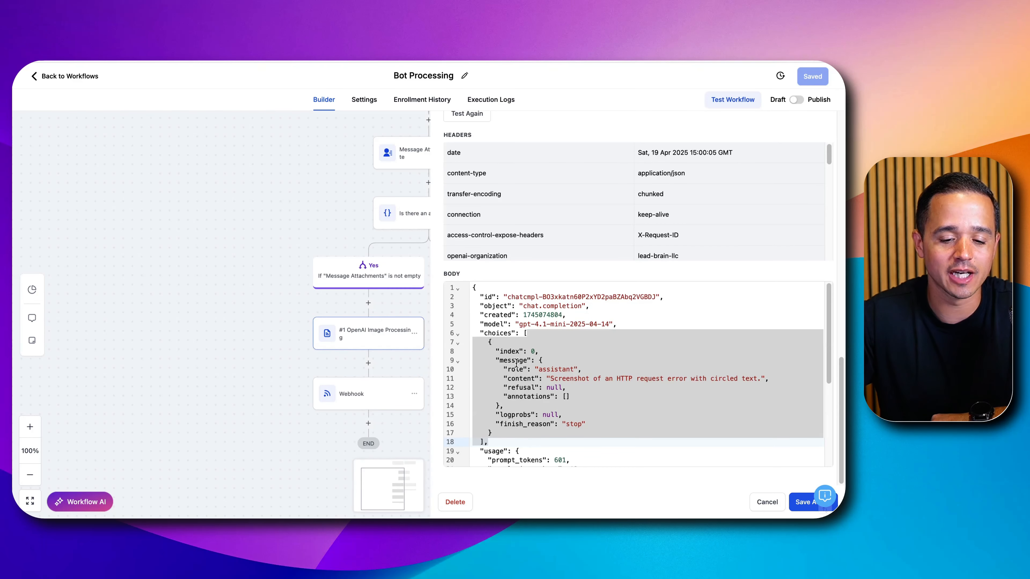
left_click(516, 377)
double_click(530, 380)
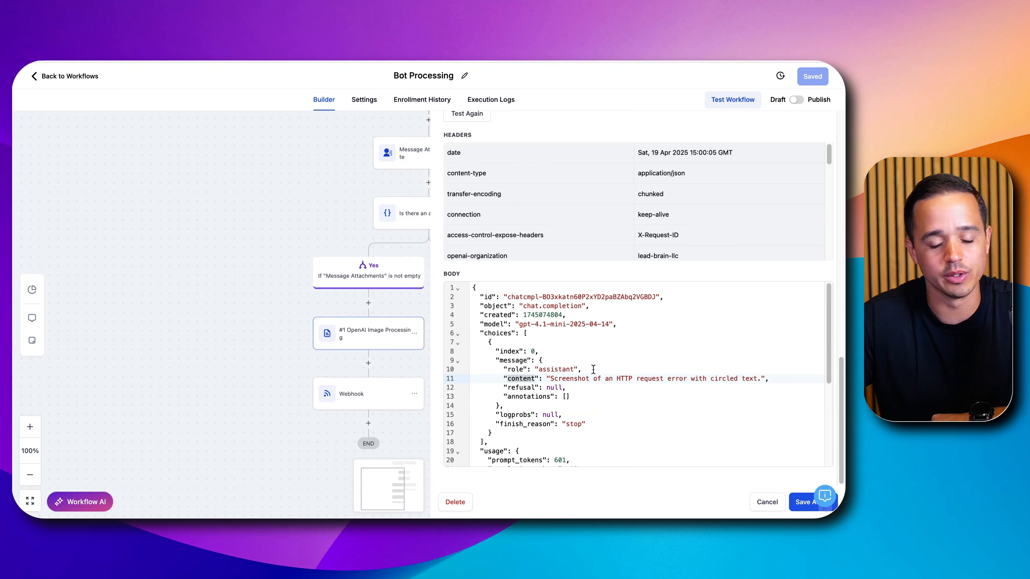
scroll(607, 397, "down", 3)
scroll(608, 397, "up", 3)
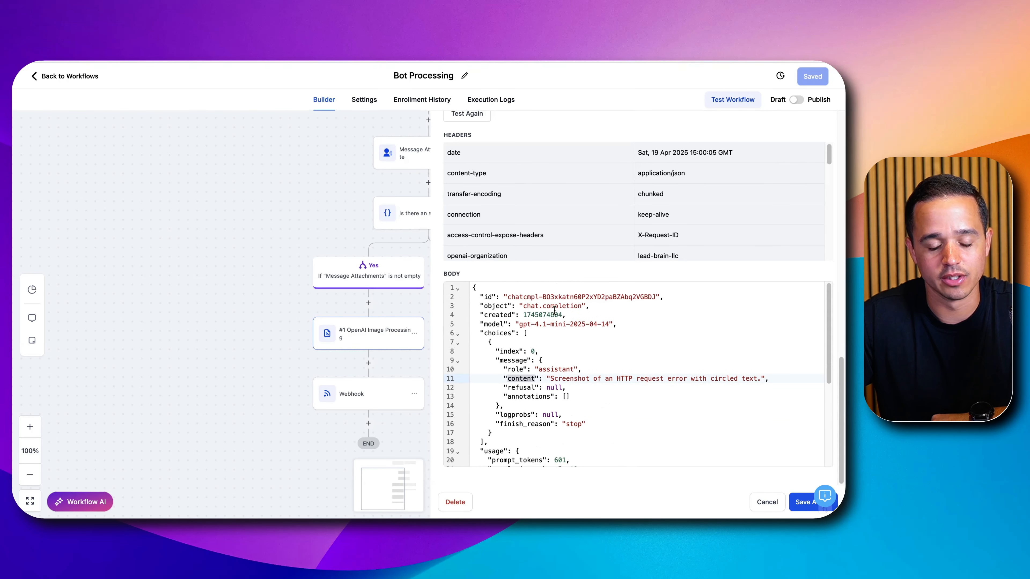
- Replace the sample image address in the raw body's image URL with the {{message.attachments}} custom value
scroll(554, 309, "up", 5)
left_click_drag(567, 260, 810, 260)
key("BackSpace")
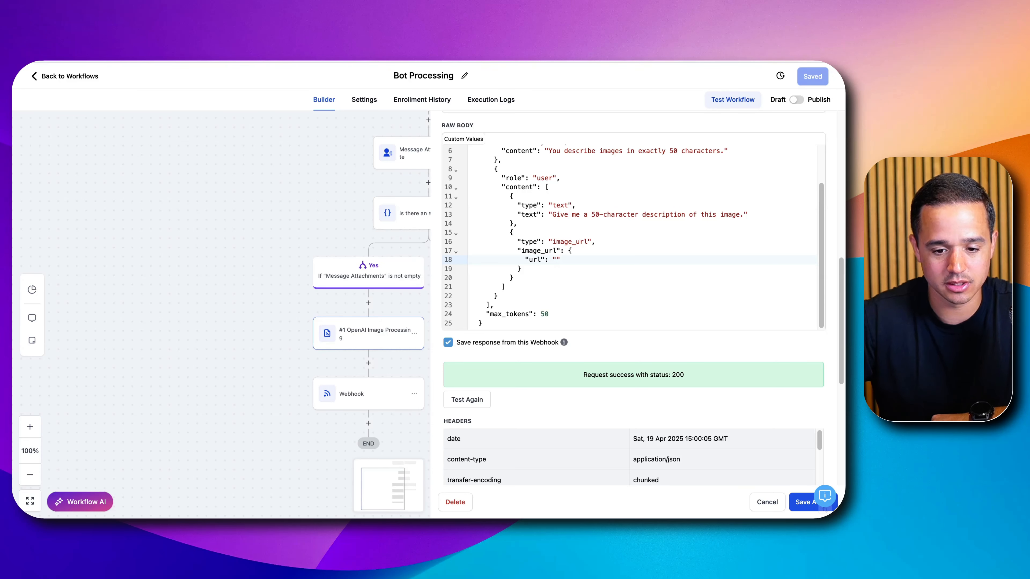
type("{{mess")
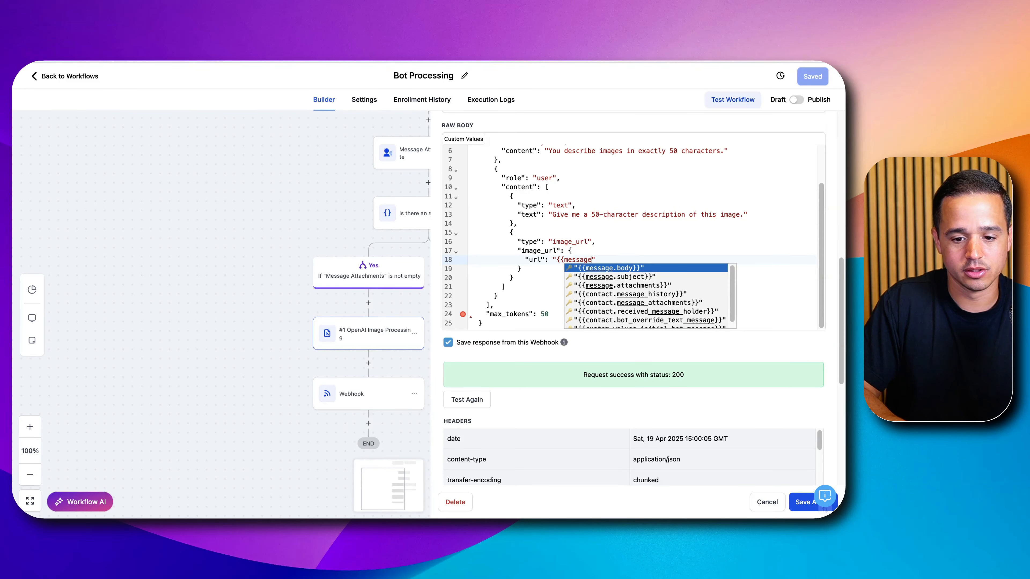
type("age")
key("Down")
key("Down")
key("Return")
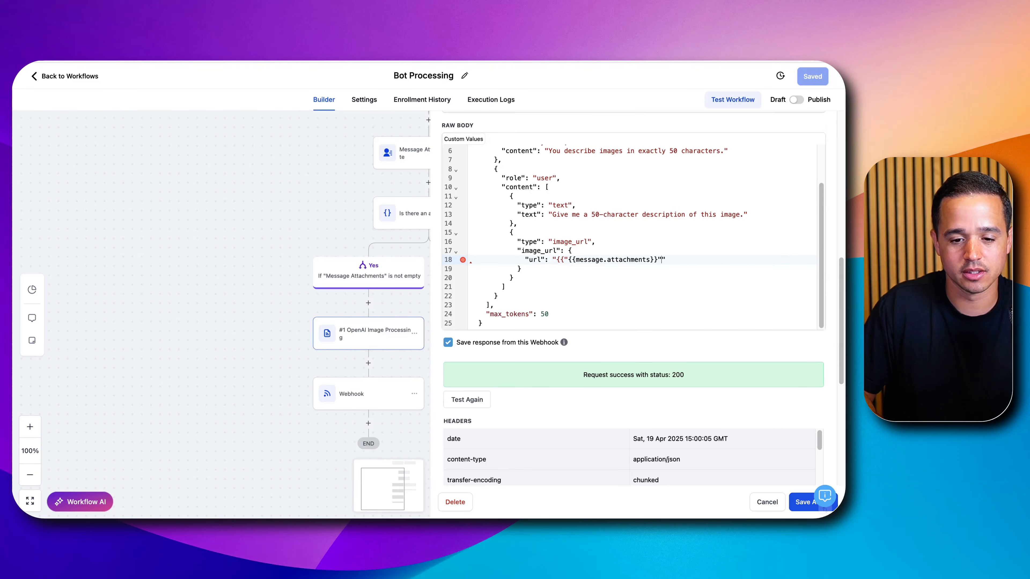
- Remove the surplus braces and quotation marks so the image URL reads "{{message.attachments}}", and save the action
key("Left")
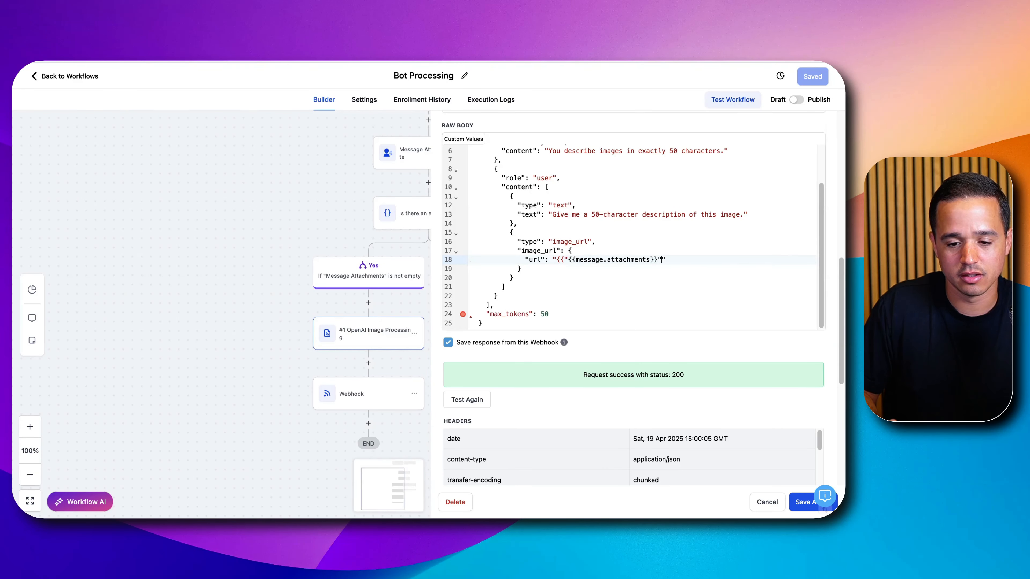
key("BackSpace")
key("BackSpace")
key("BackSpace")
key("BackSpace")
key("BackSpace")
key("BackSpace")
key("BackSpace")
key("BackSpace")
key("BackSpace")
key("BackSpace")
key("BackSpace")
key("BackSpace")
key("BackSpace")
key("BackSpace")
key("BackSpace")
key("BackSpace")
key("BackSpace")
key("BackSpace")
key("BackSpace")
key("BackSpace")
type("{{\"{{message.attachments}}\"")
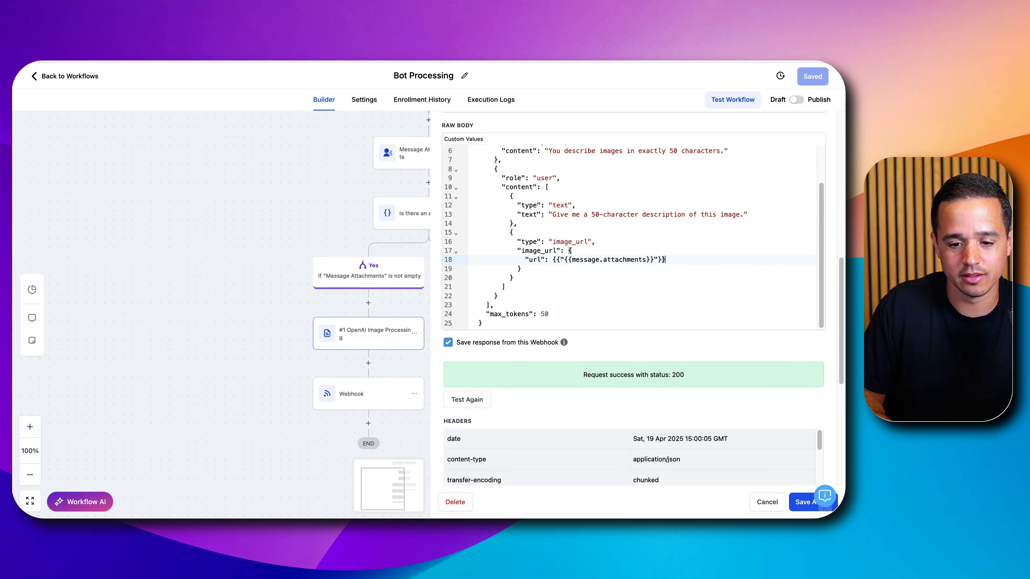
key("BackSpace")
key("BackSpace")
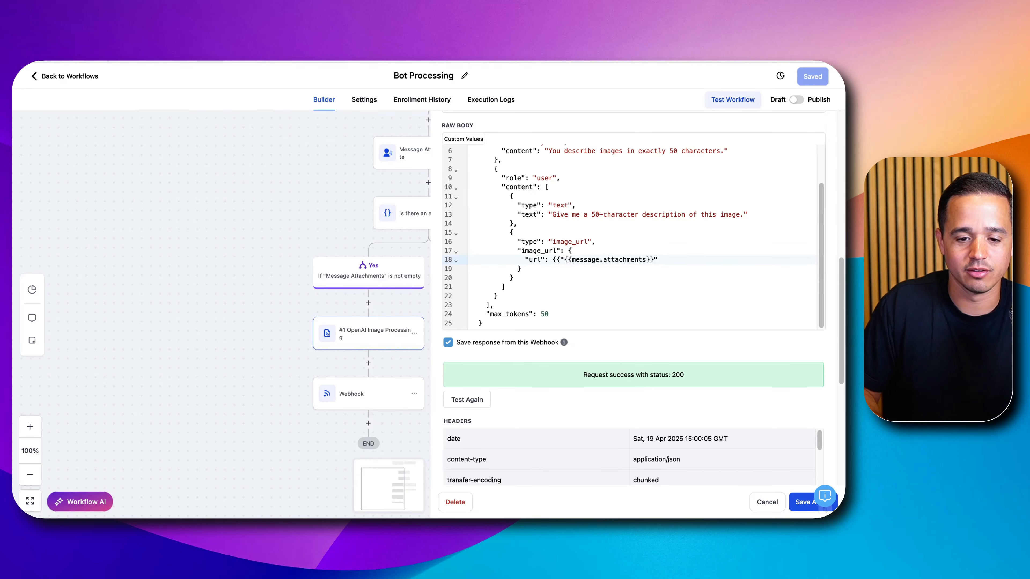
key("Left")
key("Left")
key("Left")
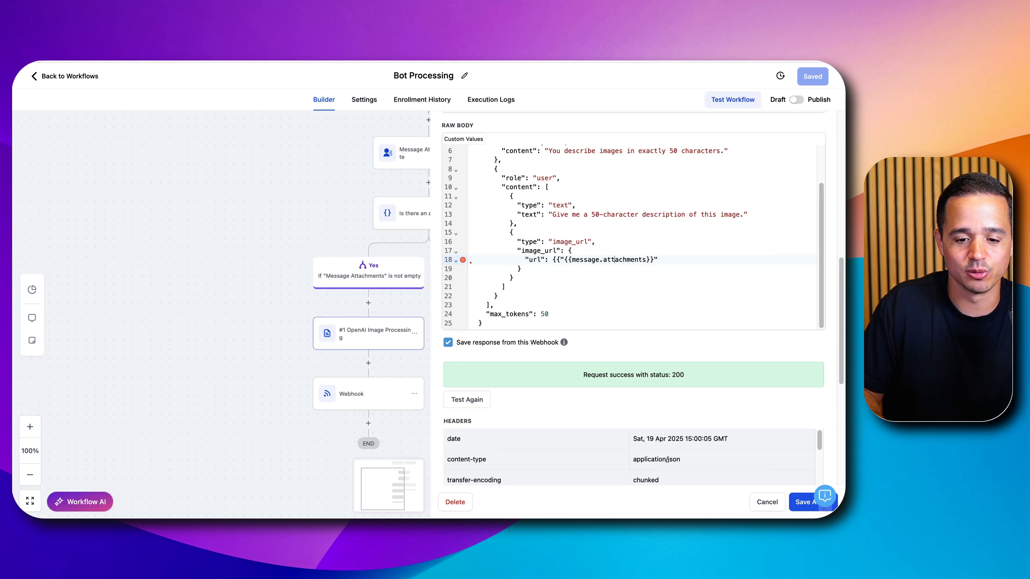
key("Left")
key("BackSpace")
key("BackSpace")
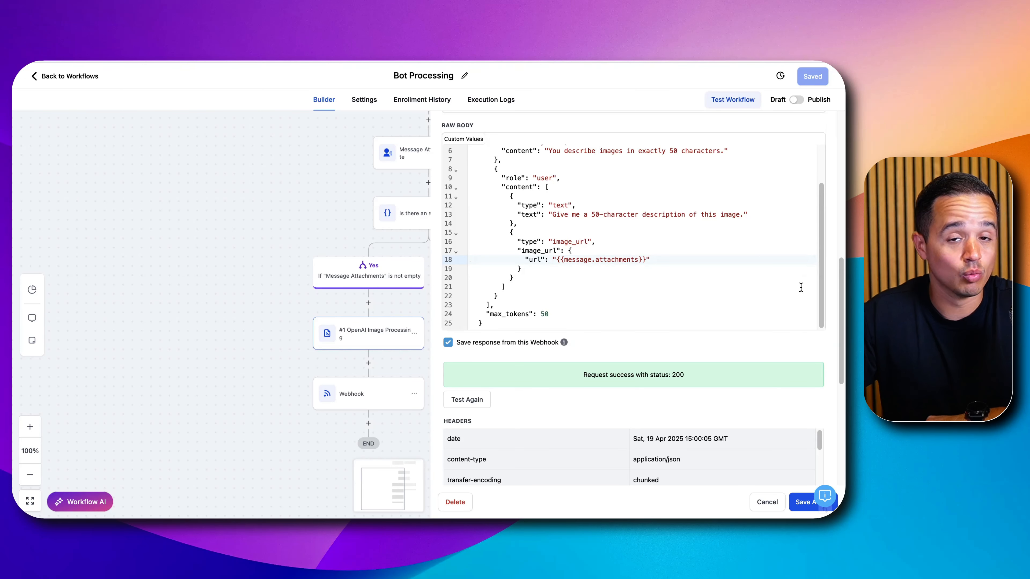
left_click(561, 259)
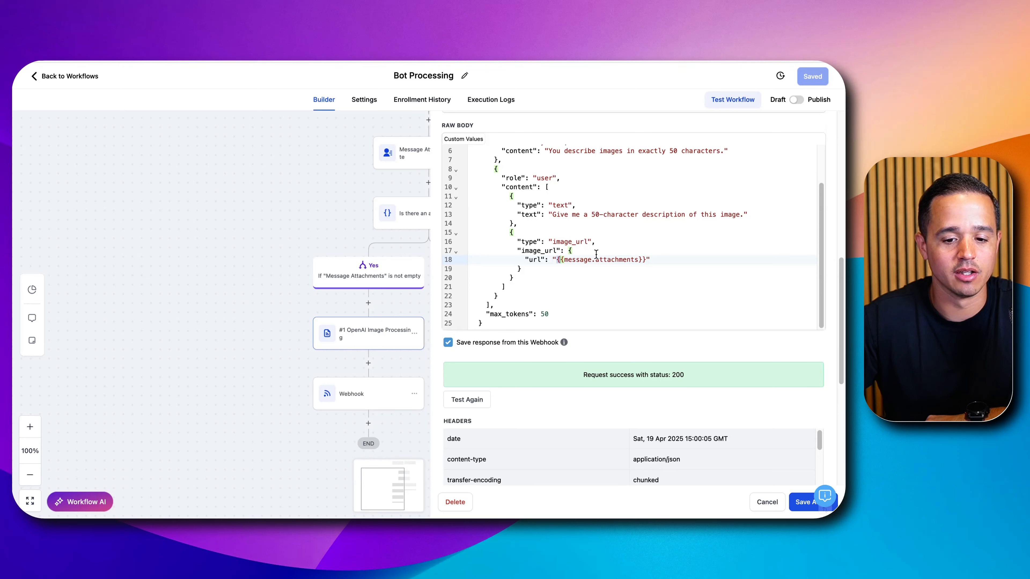
left_click(803, 502)
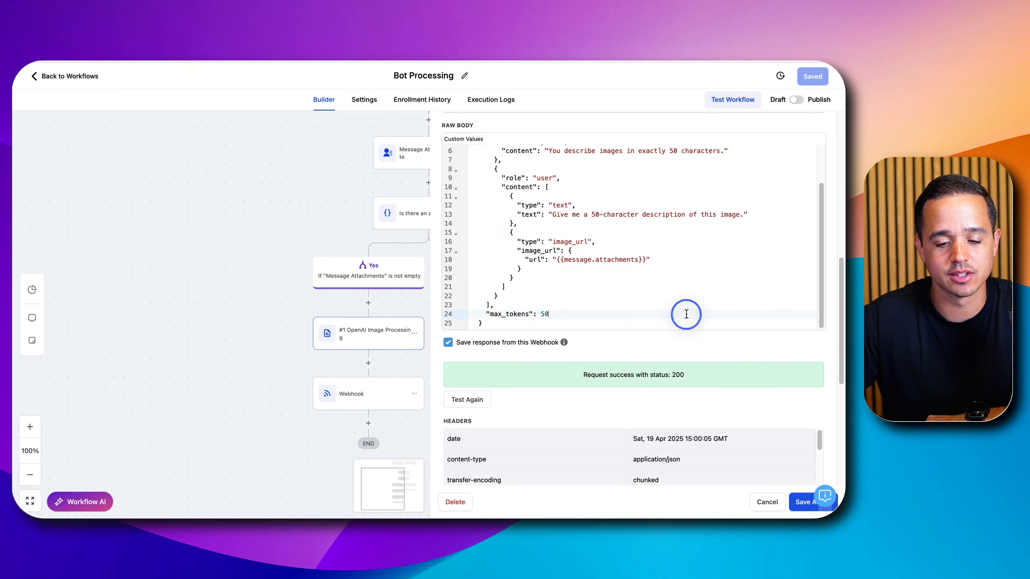
- Insert an Array Functions action between the OpenAI Image Processing step and the Webhook step
left_click(369, 363)
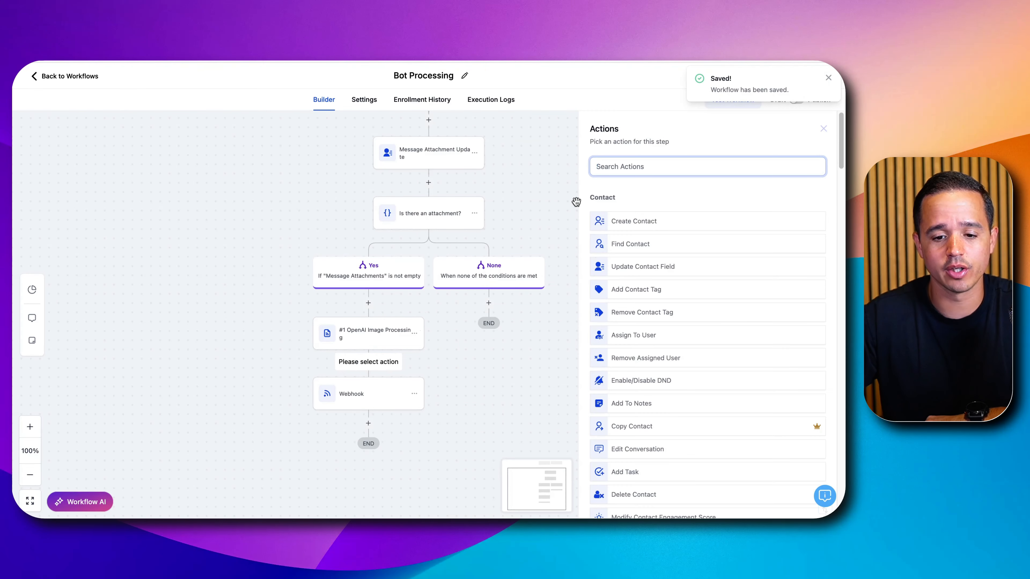
type("array")
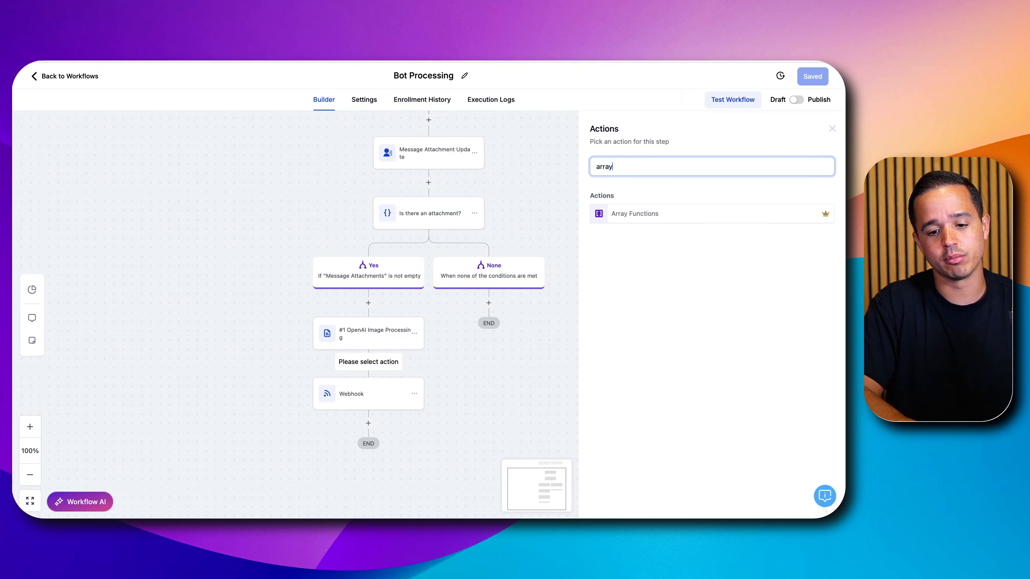
left_click(658, 217)
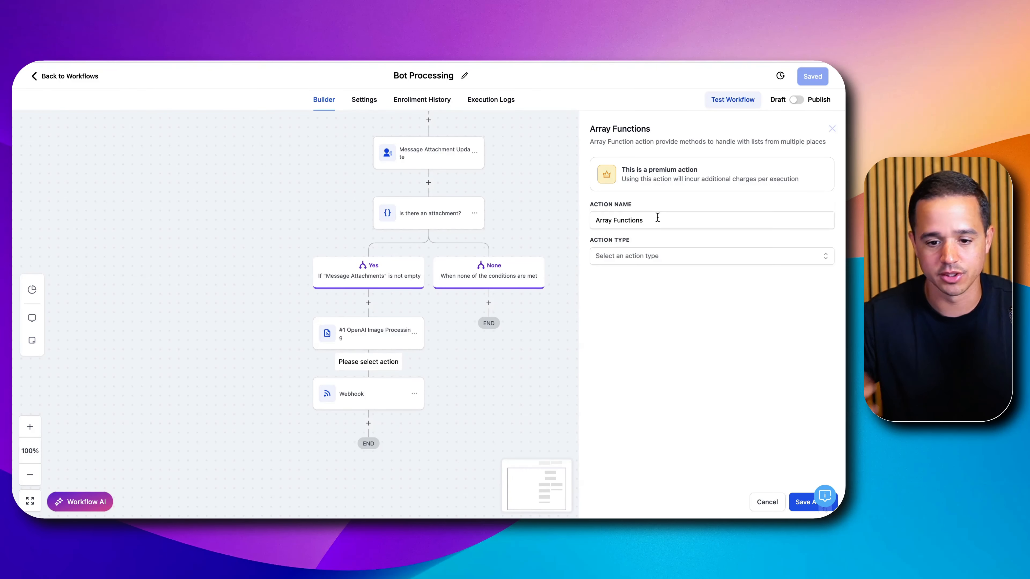
triple_click(658, 218)
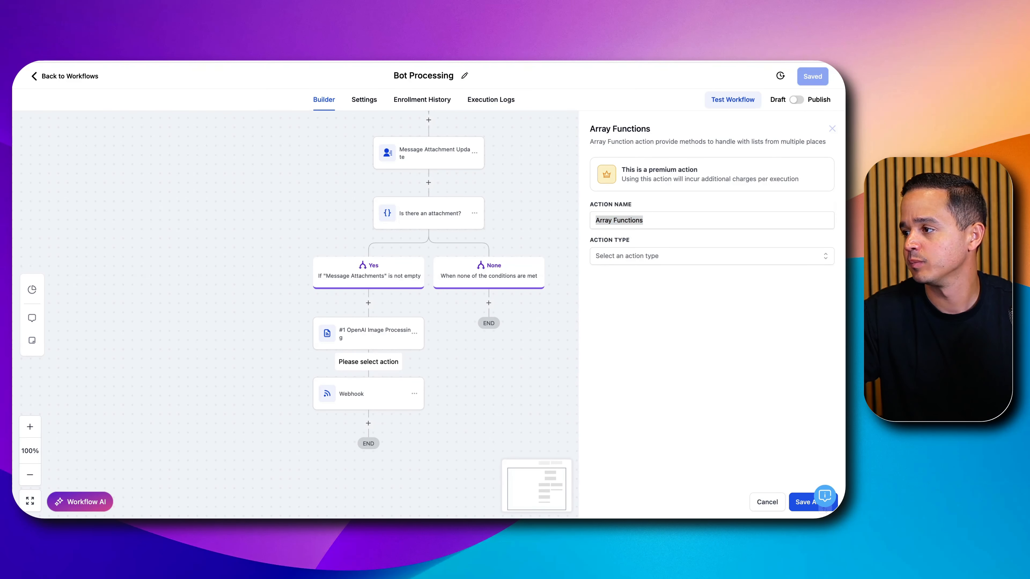
- Set the array action to Find by index on the OpenAI Image Processing choices field with index 0, and save it
left_click(656, 254)
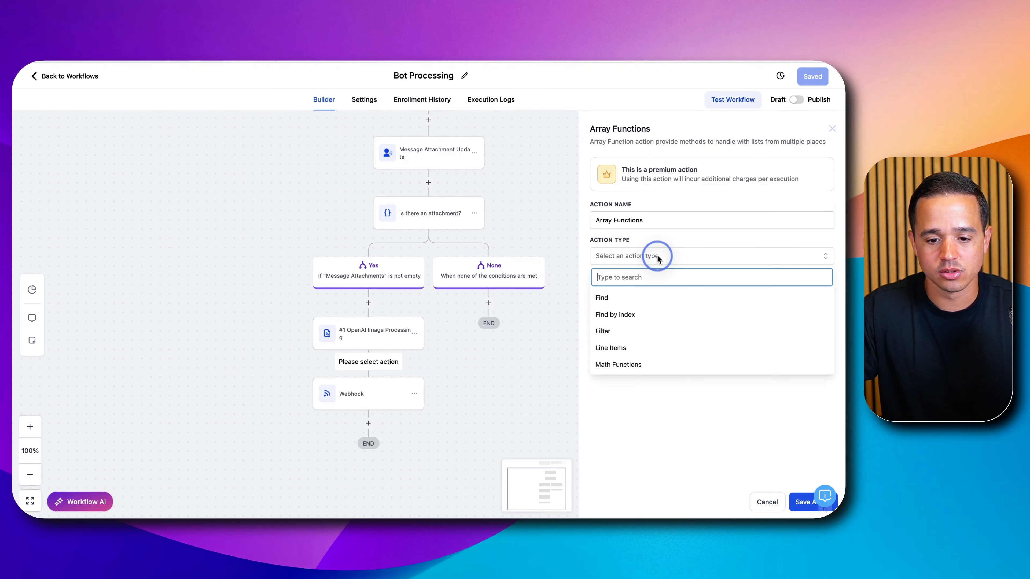
left_click(643, 316)
left_click(644, 308)
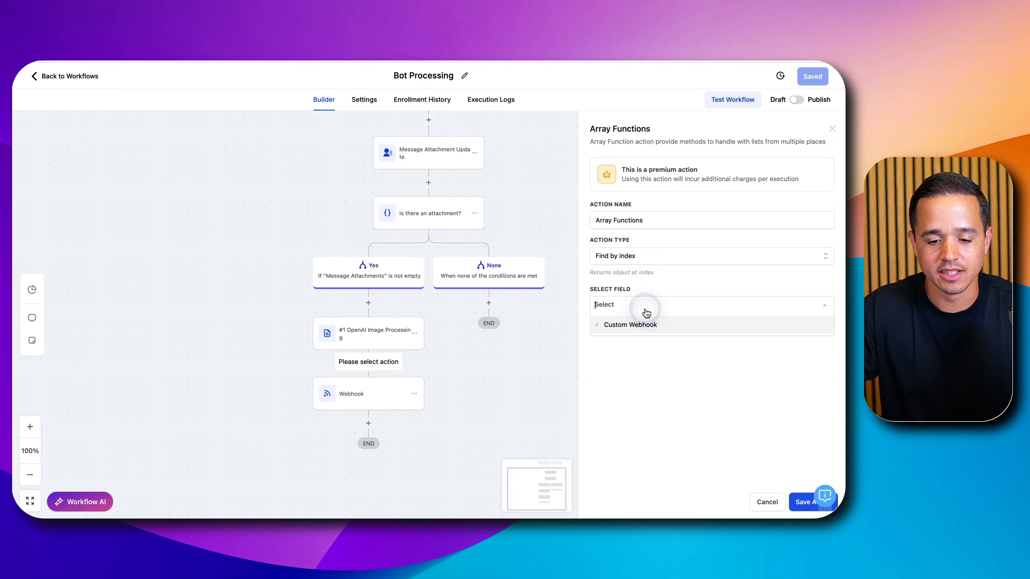
left_click(644, 324)
left_click(639, 341)
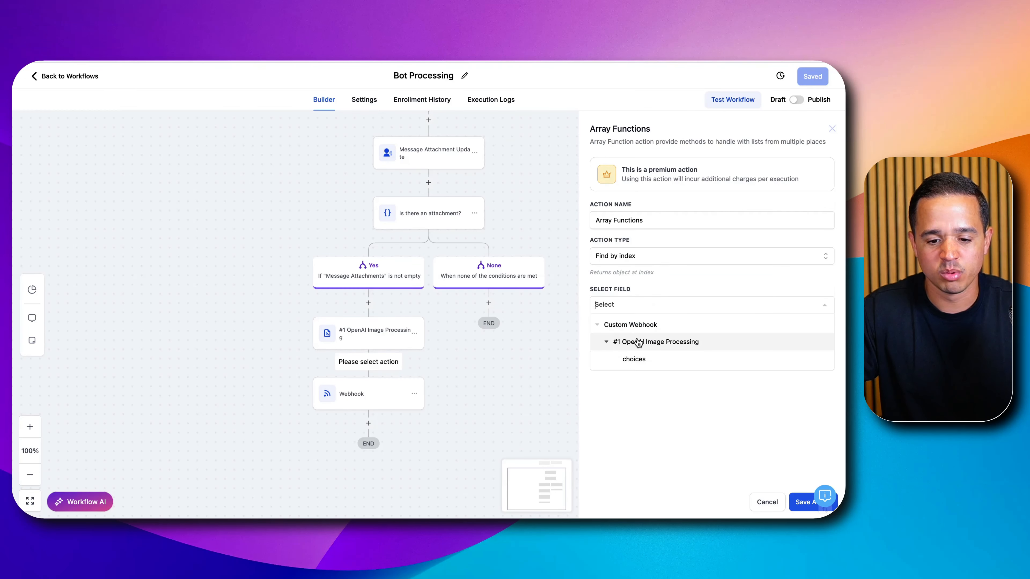
left_click(649, 363)
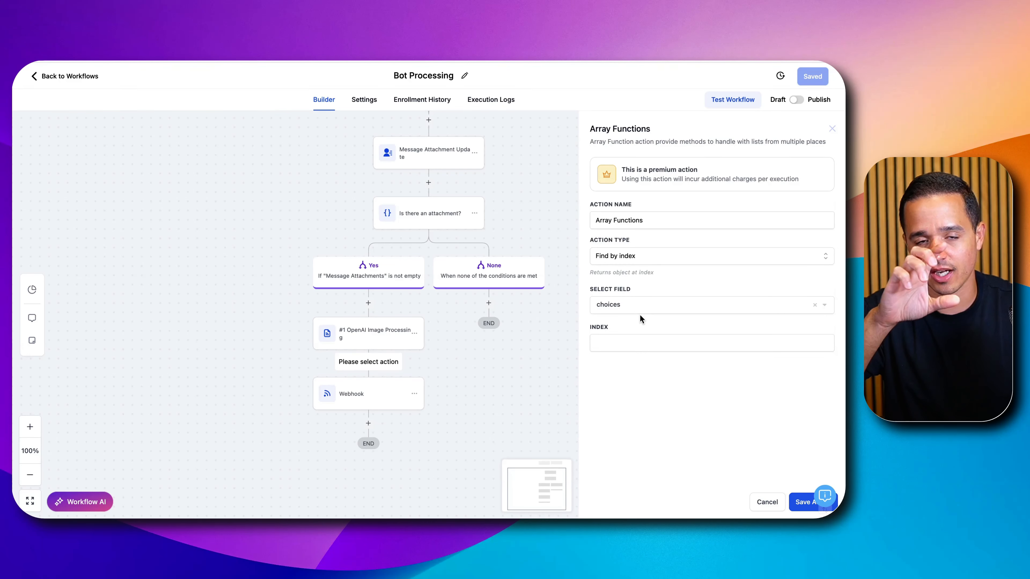
left_click(630, 344)
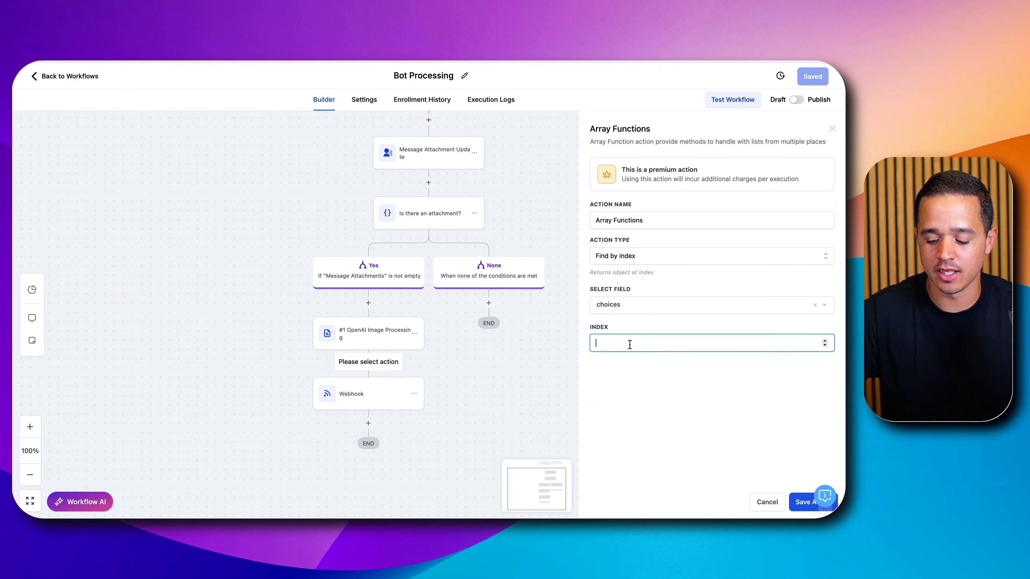
type("0")
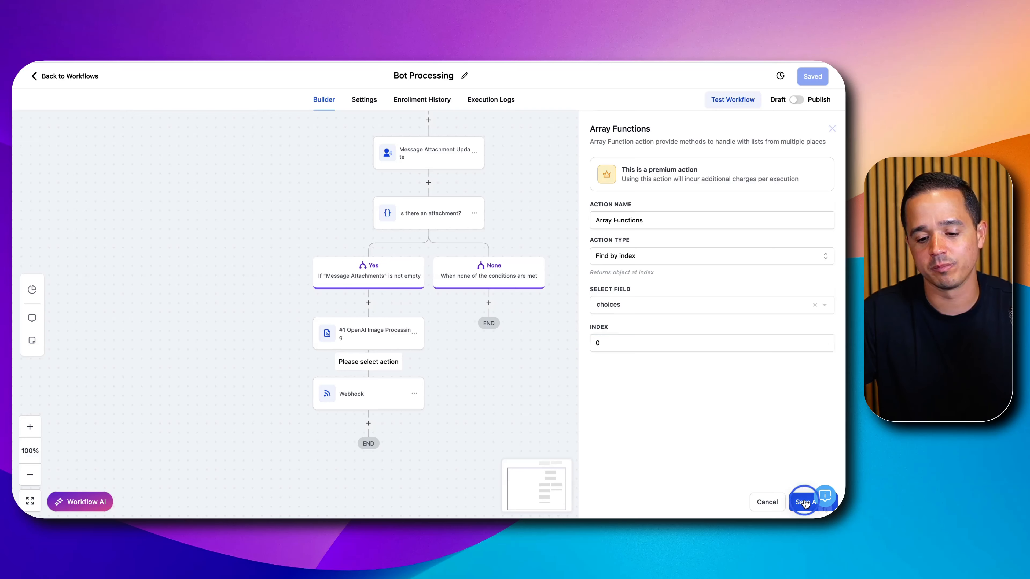
left_click(802, 502)
left_click(812, 78)
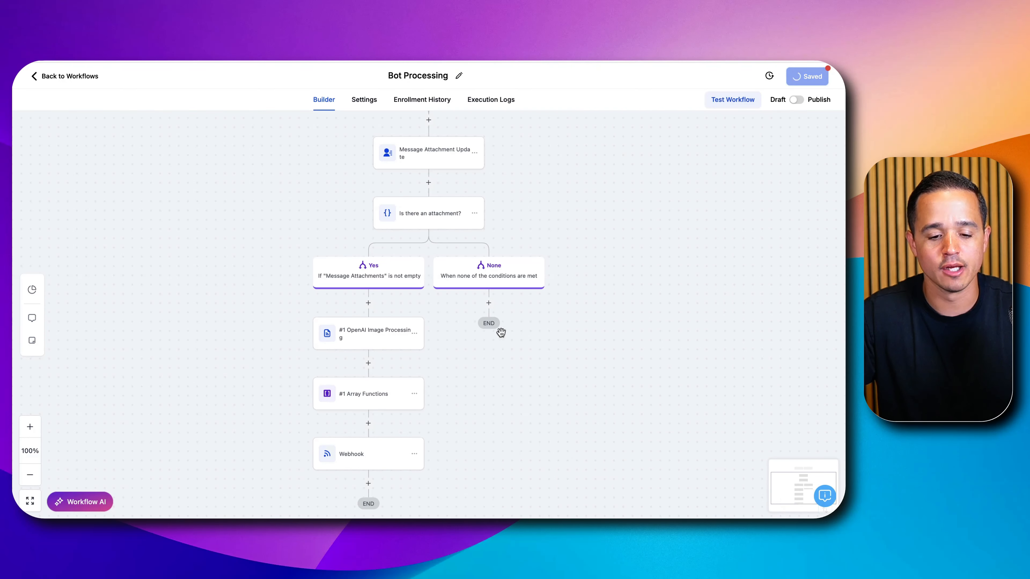
- Rename the Webhook action after the array step as "Closebot Modified"
scroll(485, 326, "down", 2)
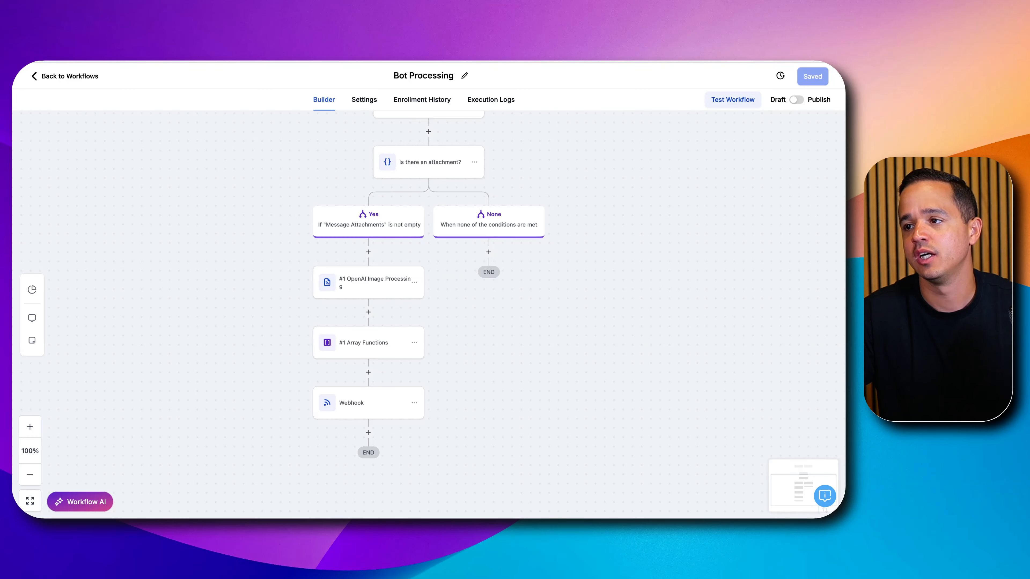
left_click(360, 400)
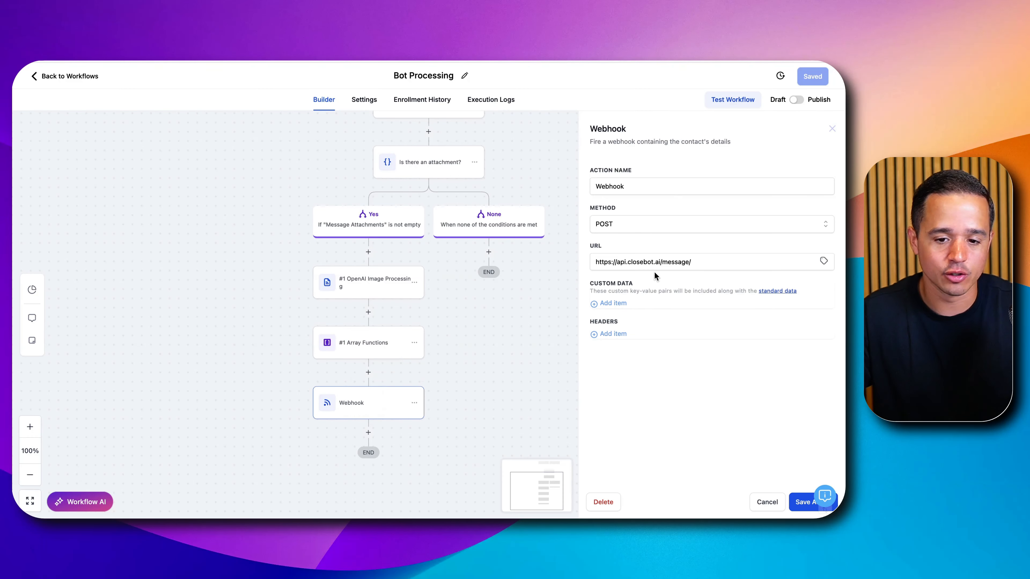
double_click(652, 182)
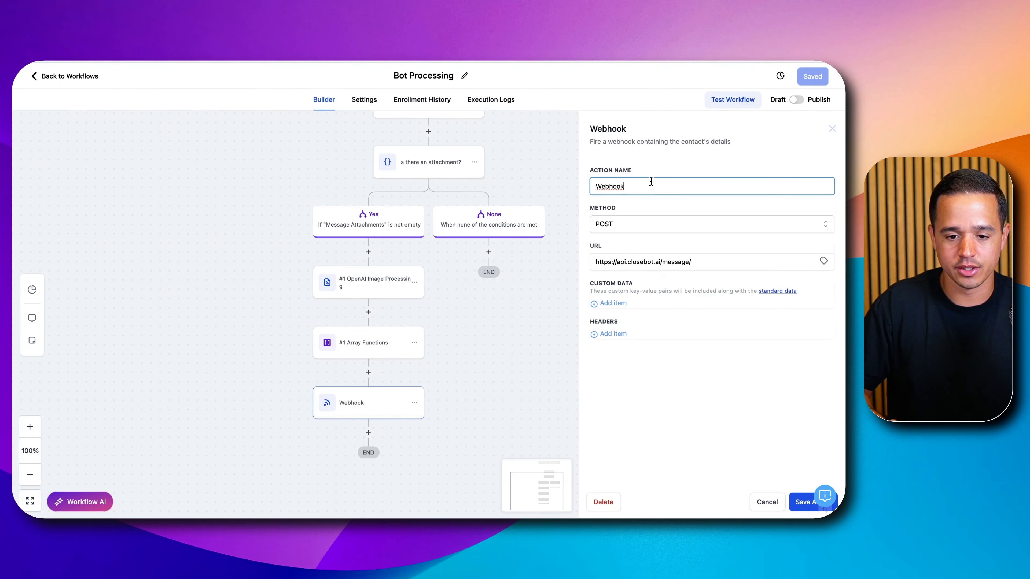
type("Closebot Modifie")
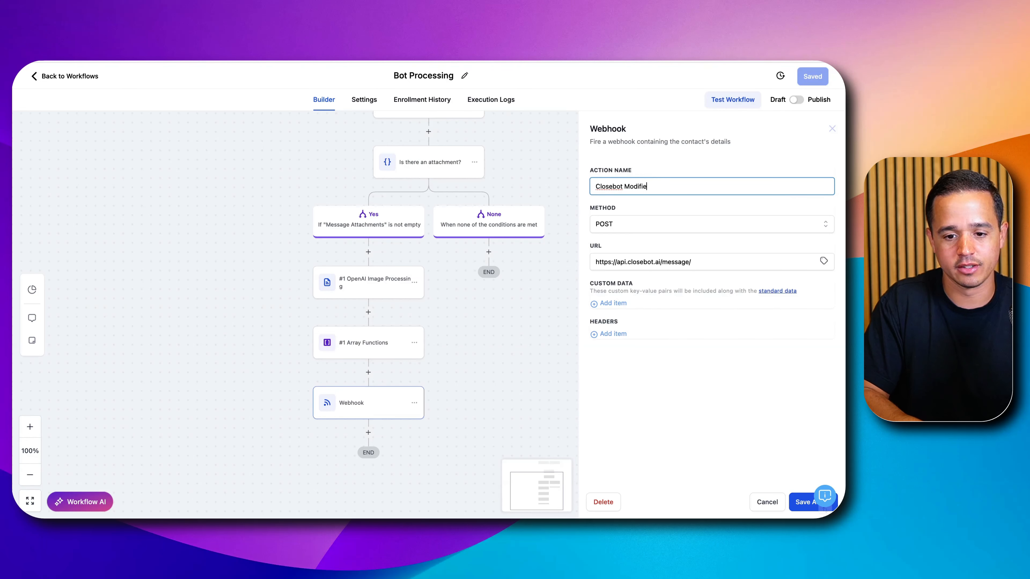
type("d")
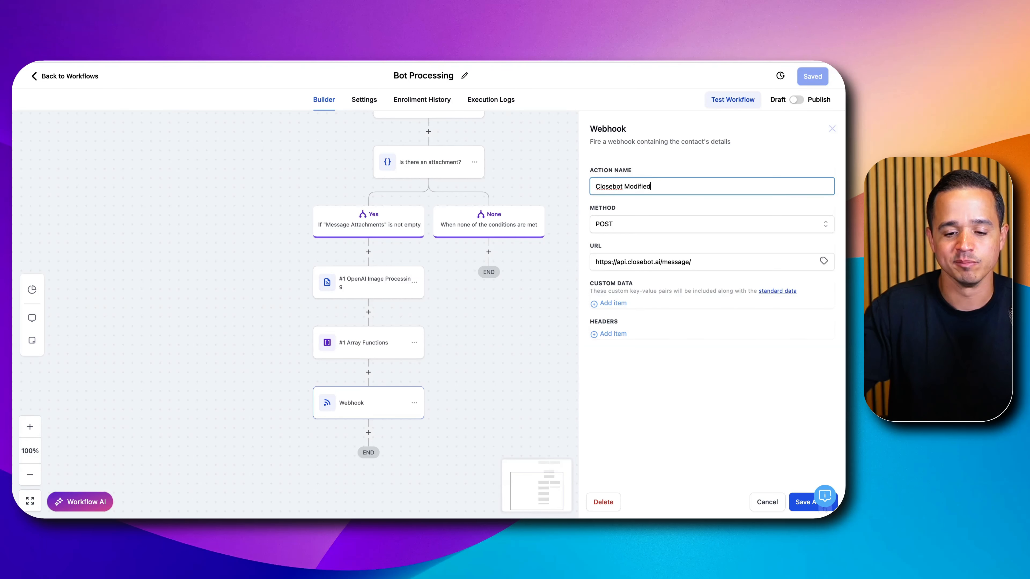
- Add a custom data item to the webhook with the key "message" and the Message Body custom value {{message.body}}
left_click(628, 303)
left_click(626, 309)
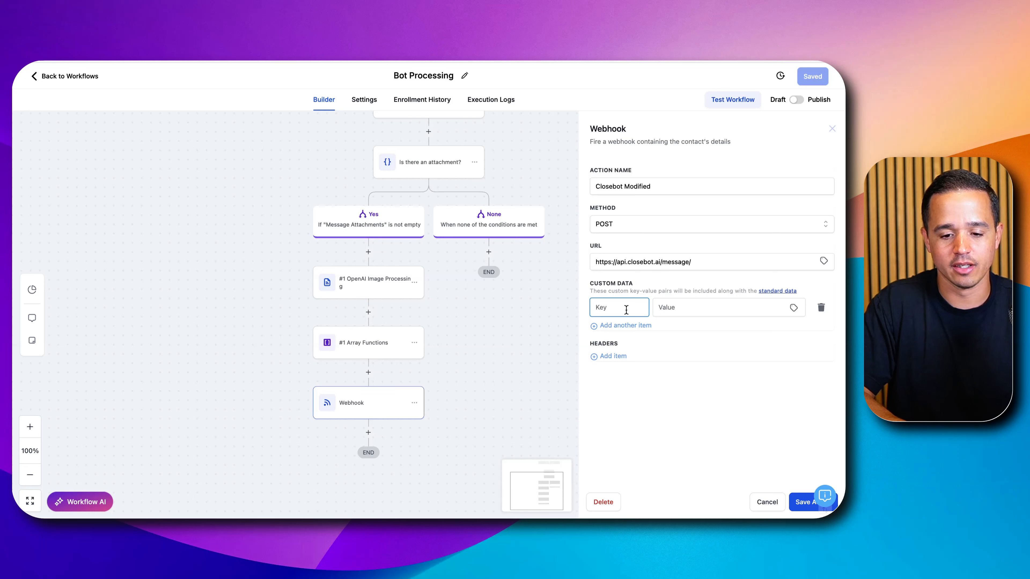
type("message")
key("Tab")
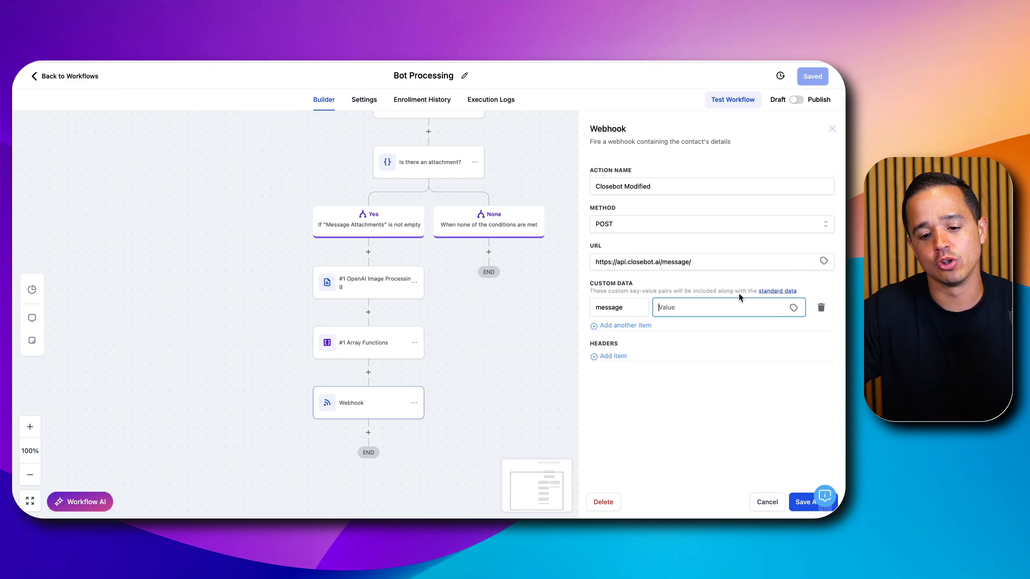
left_click(793, 309)
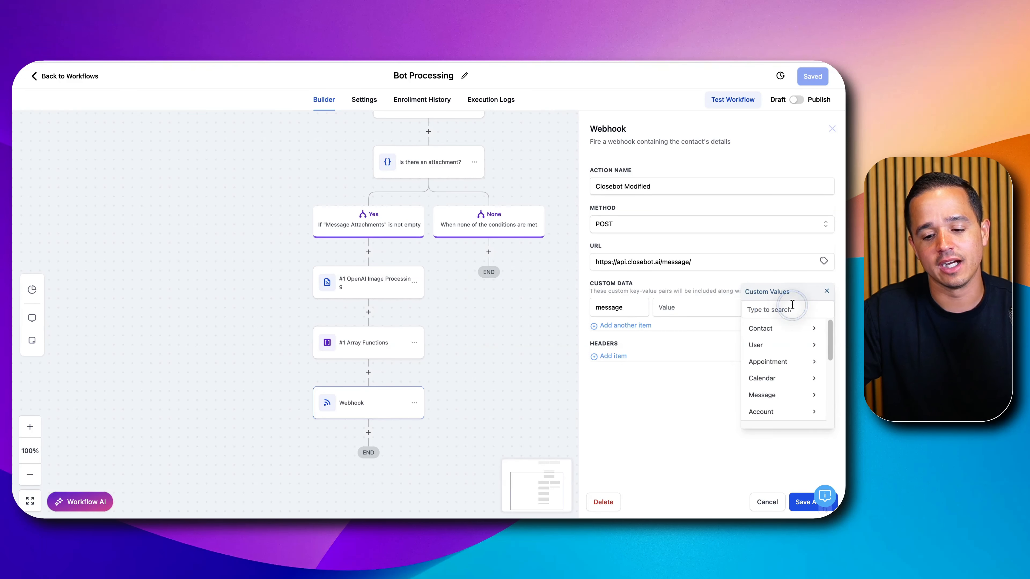
left_click(760, 394)
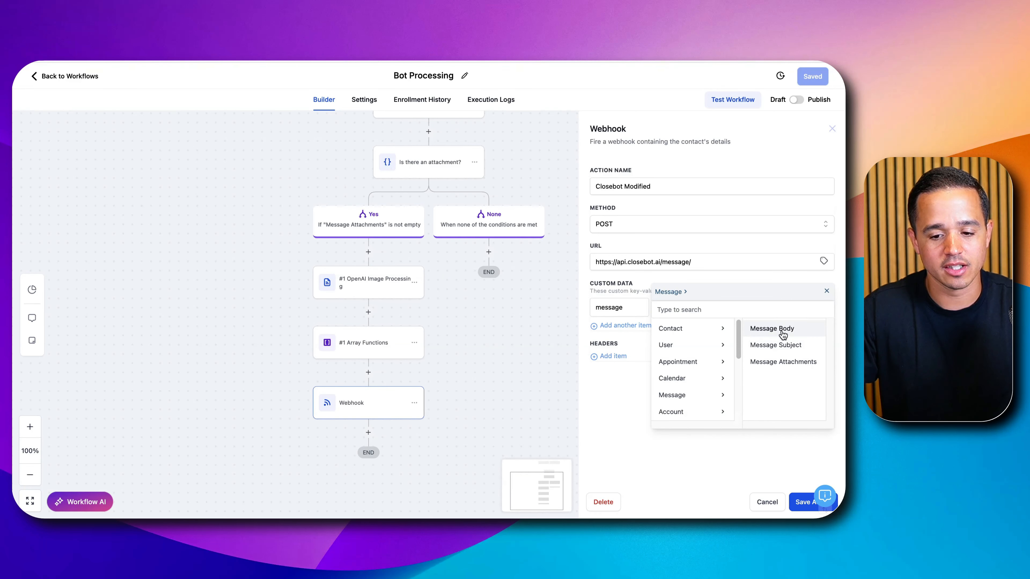
left_click(782, 334)
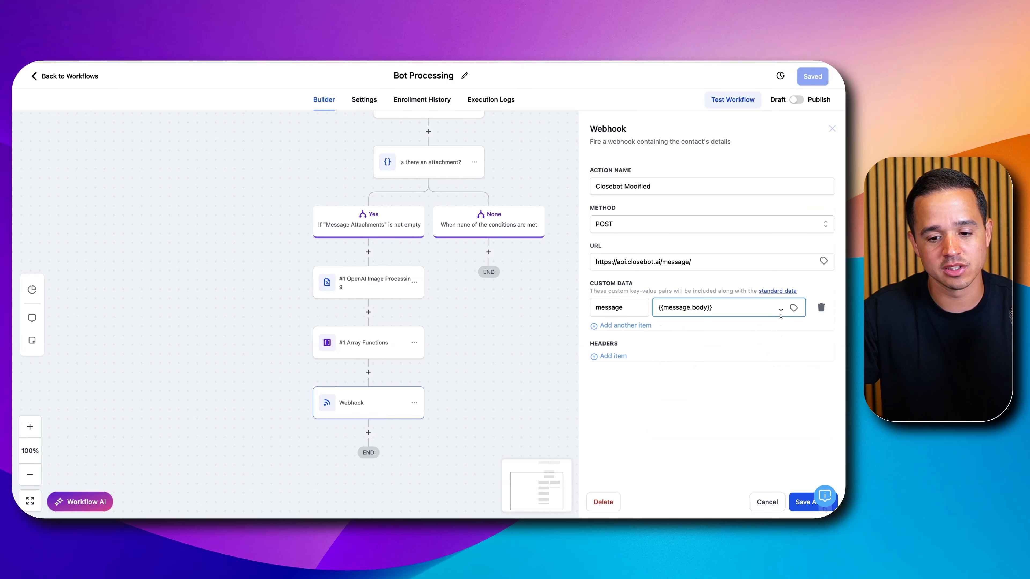
- Append the array function's Message.Content custom value, {{array_functions.1.message.content}}, to the message item after the message body
left_click(793, 309)
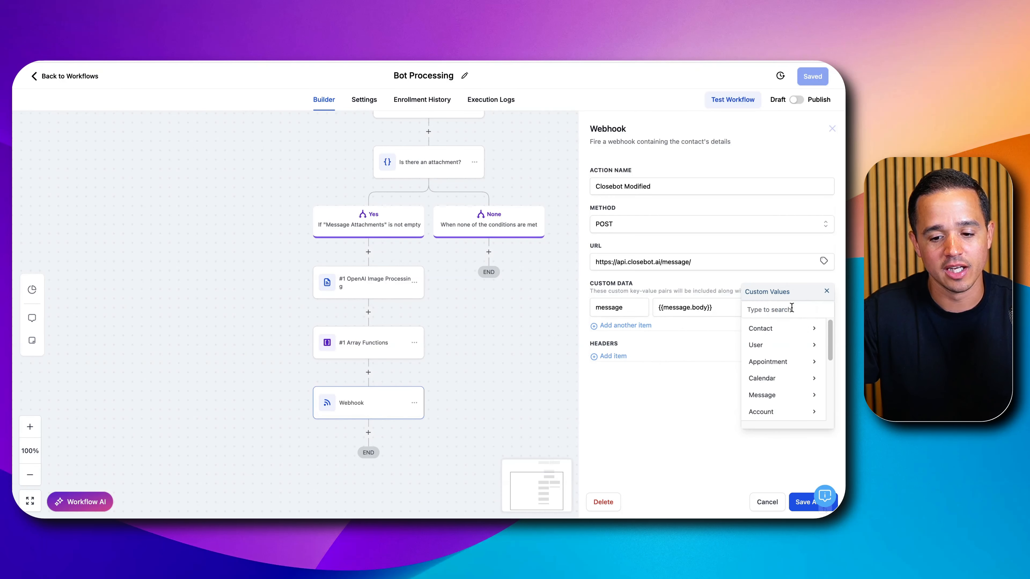
scroll(788, 377, "down", 5)
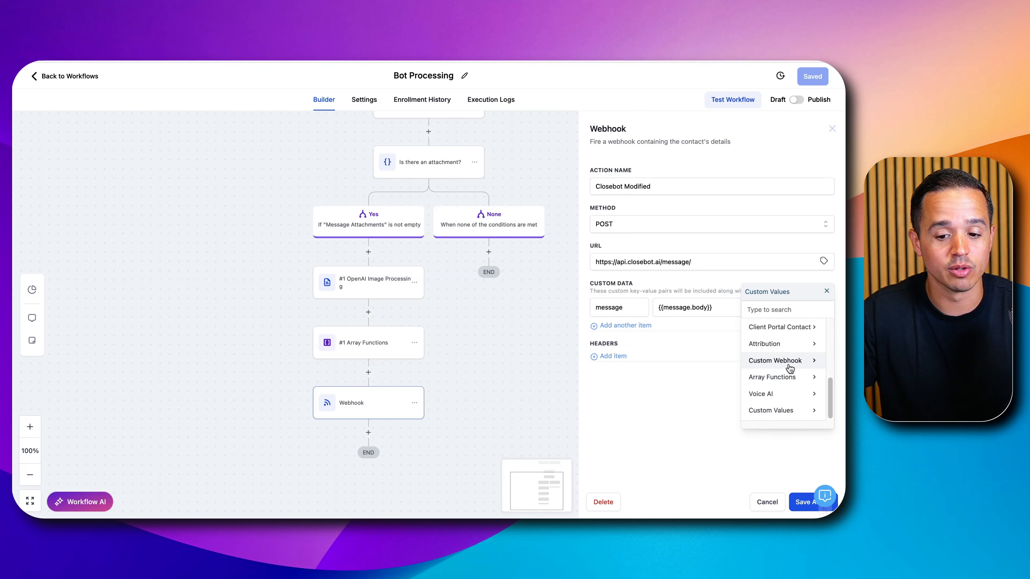
left_click(789, 363)
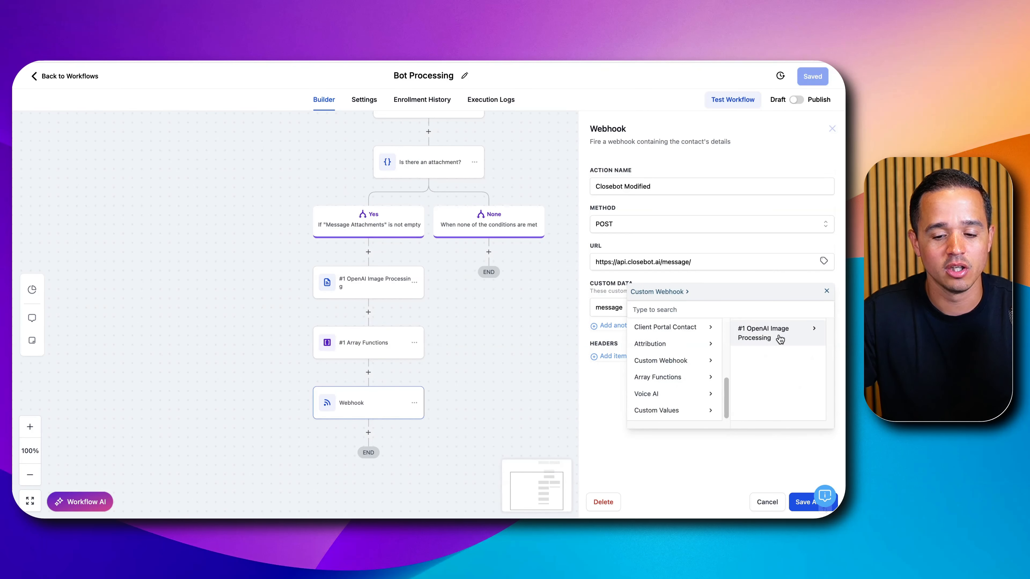
left_click(780, 339)
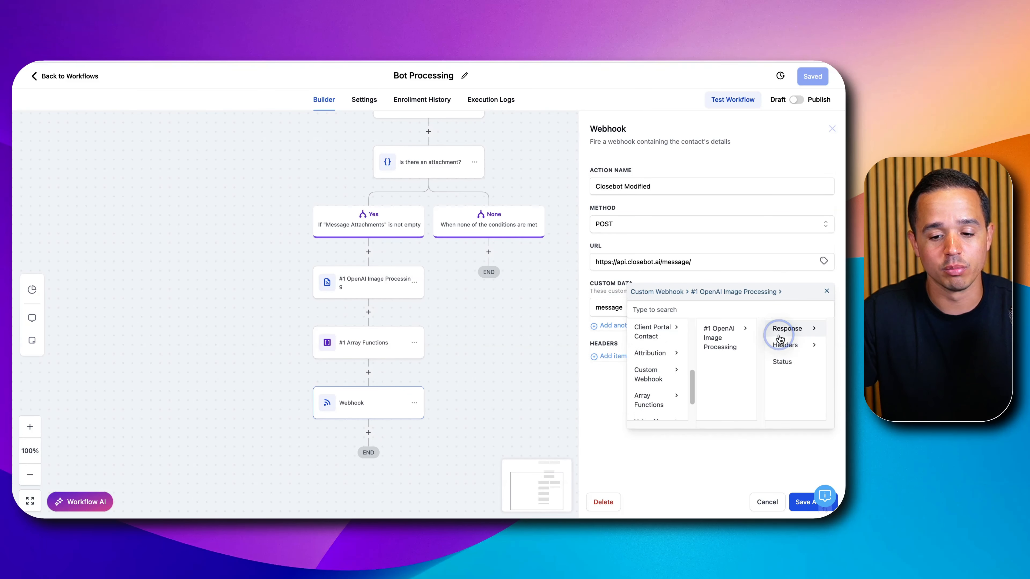
left_click(784, 334)
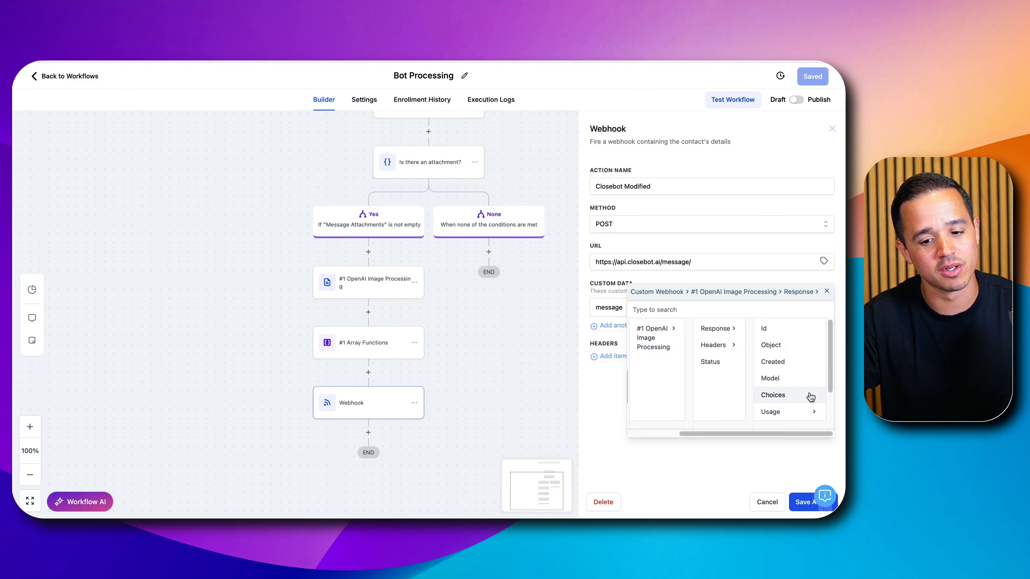
scroll(791, 392, "left", 3)
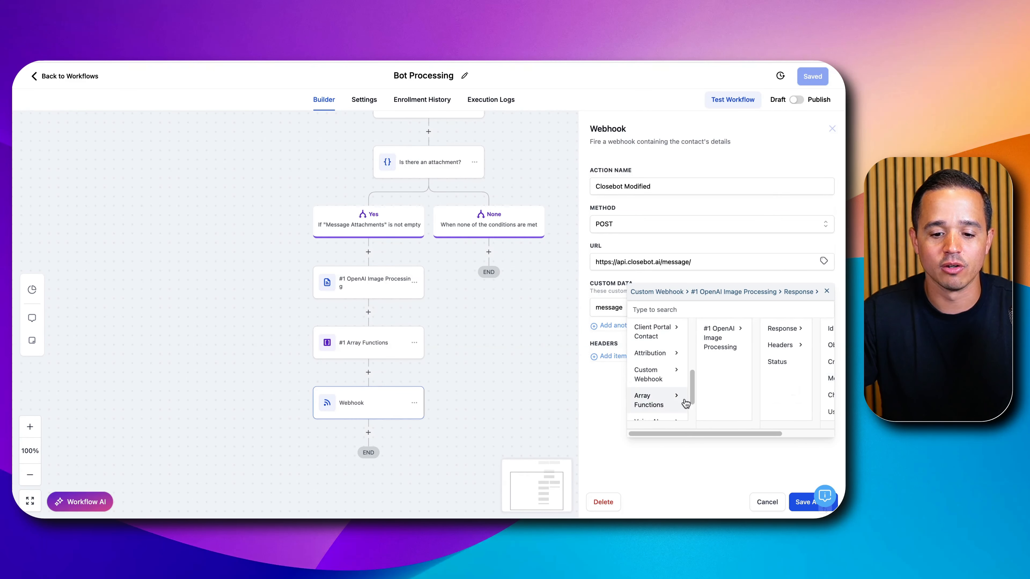
left_click(652, 404)
left_click(782, 329)
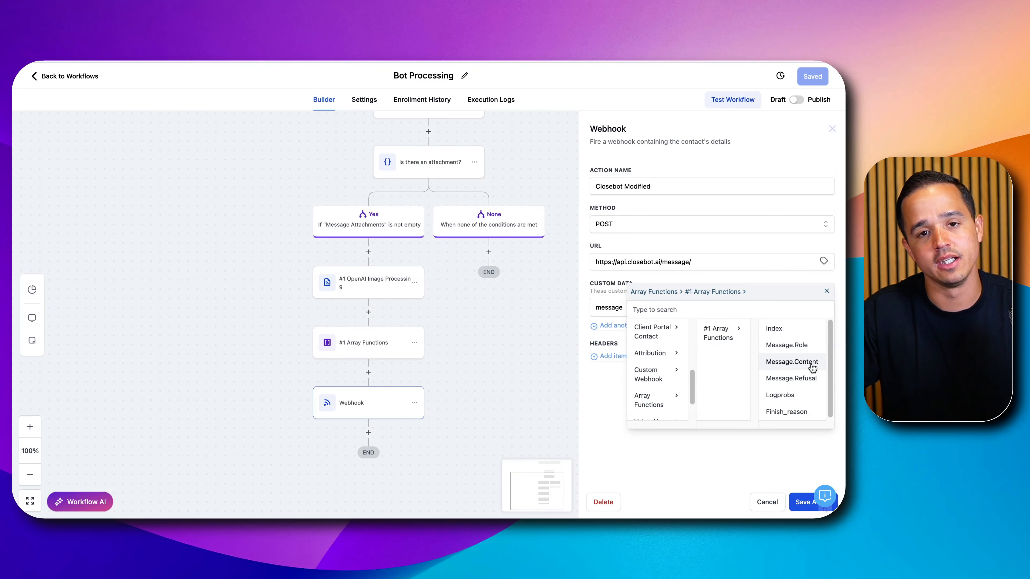
left_click(792, 362)
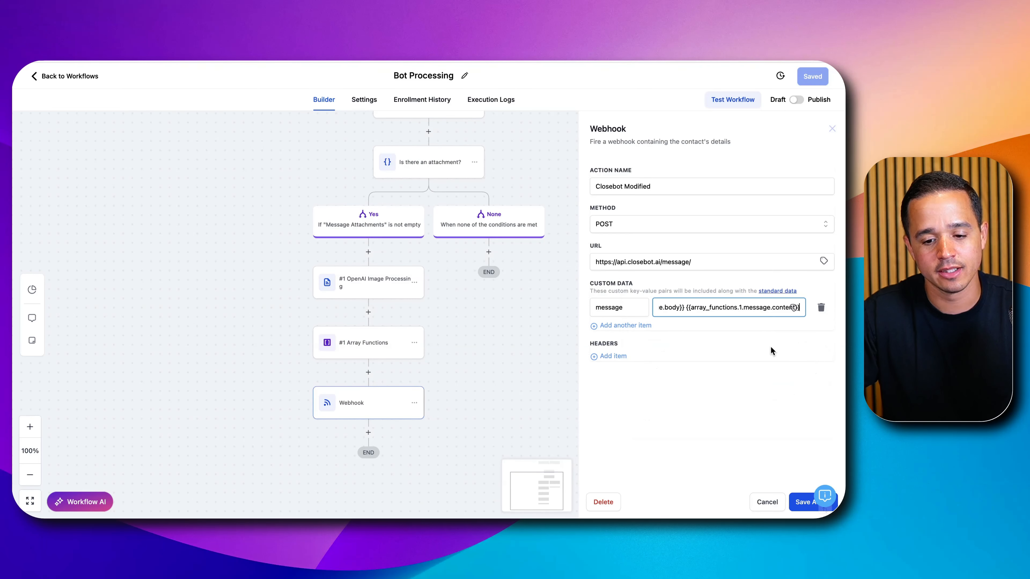
- Review the combined message body and image description value, and save the webhook action
left_click_drag(698, 312, 625, 313)
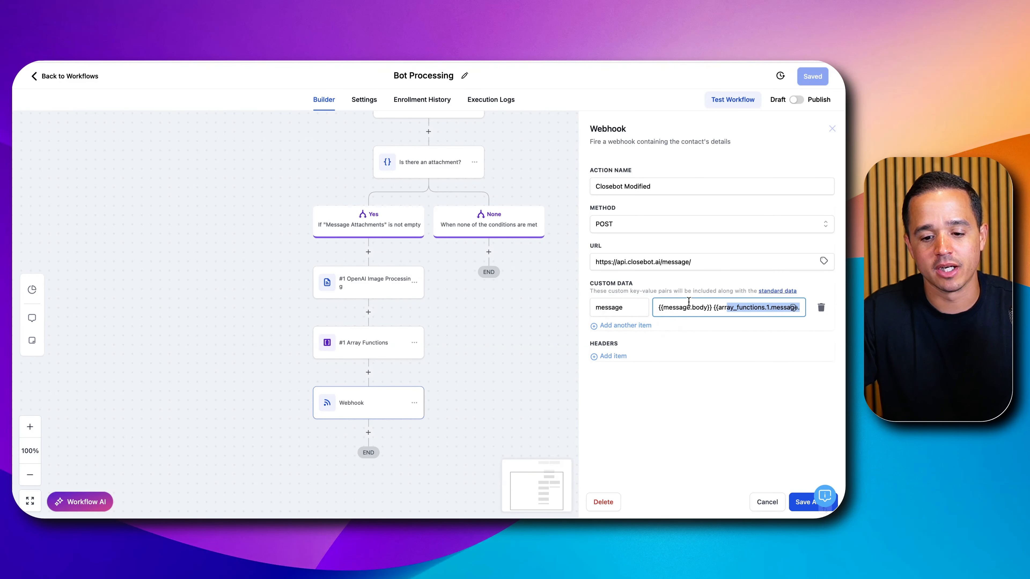
left_click_drag(717, 308, 825, 312)
left_click(713, 310)
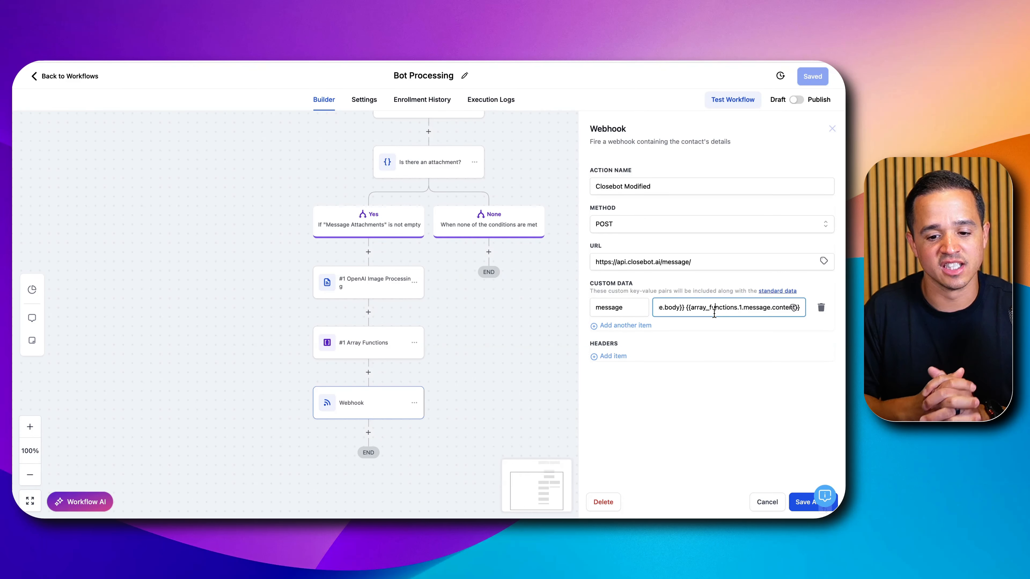
left_click(796, 503)
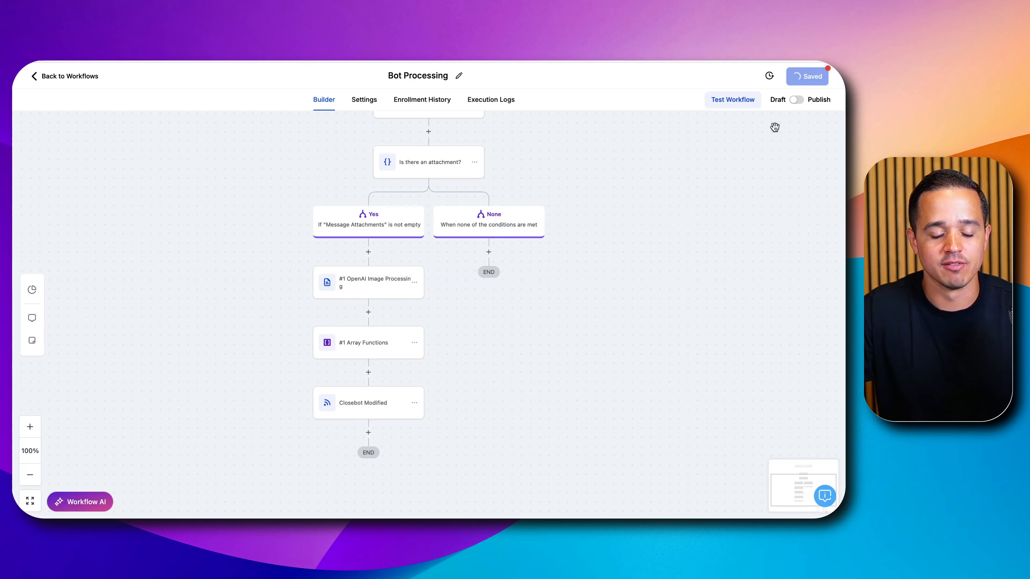
- Add an Update Contact Field action after Closebot Modified and name it "Clear Message Attachments"
left_click(368, 432)
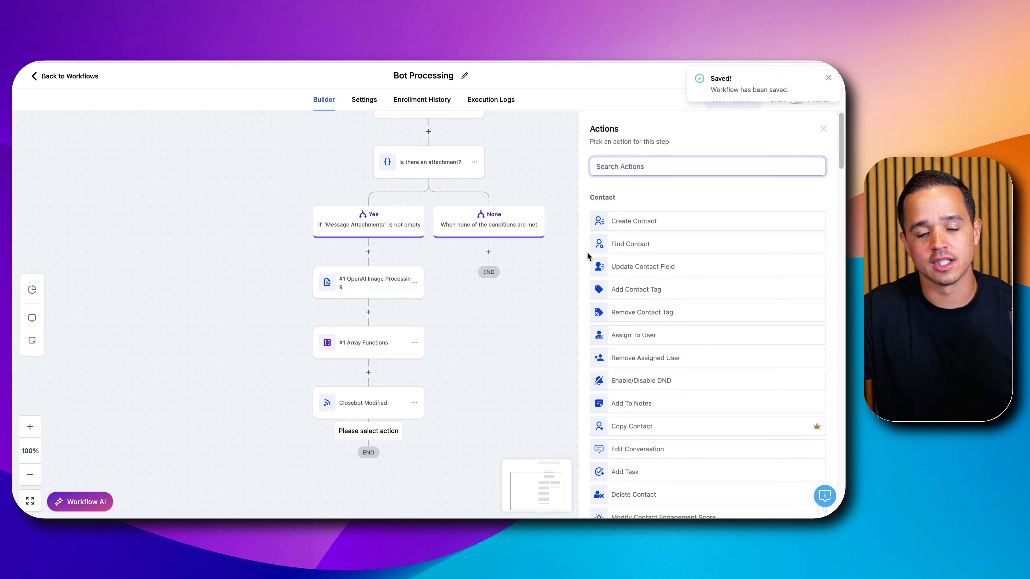
left_click(524, 351)
scroll(529, 325, "up", 3)
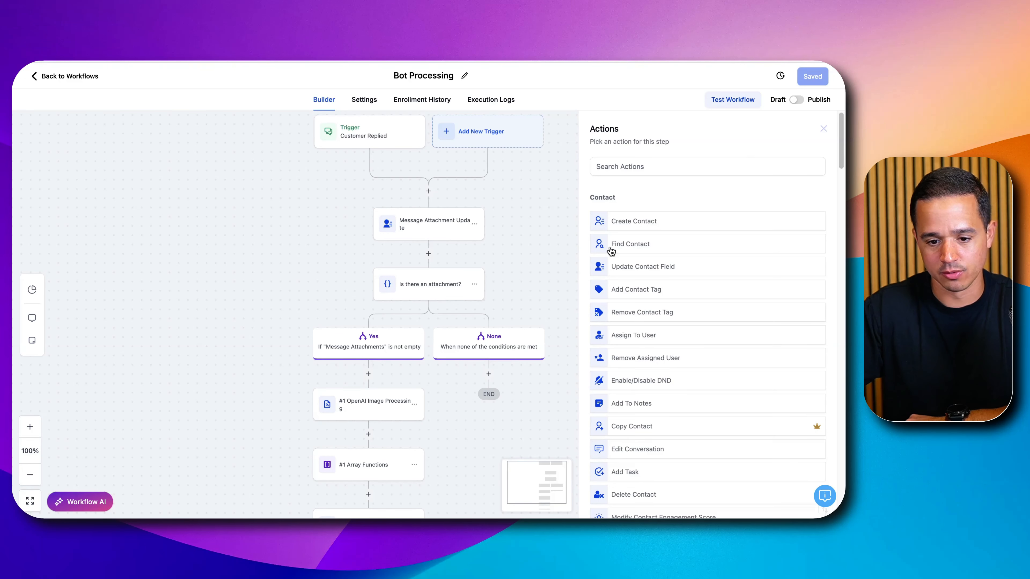
left_click(627, 267)
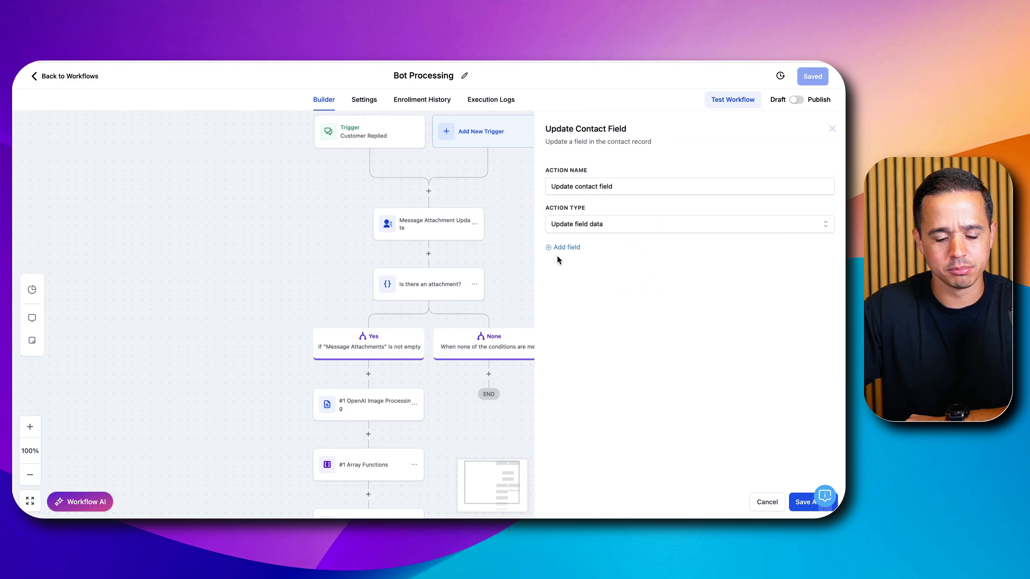
scroll(426, 294, "down", 4)
triple_click(588, 186)
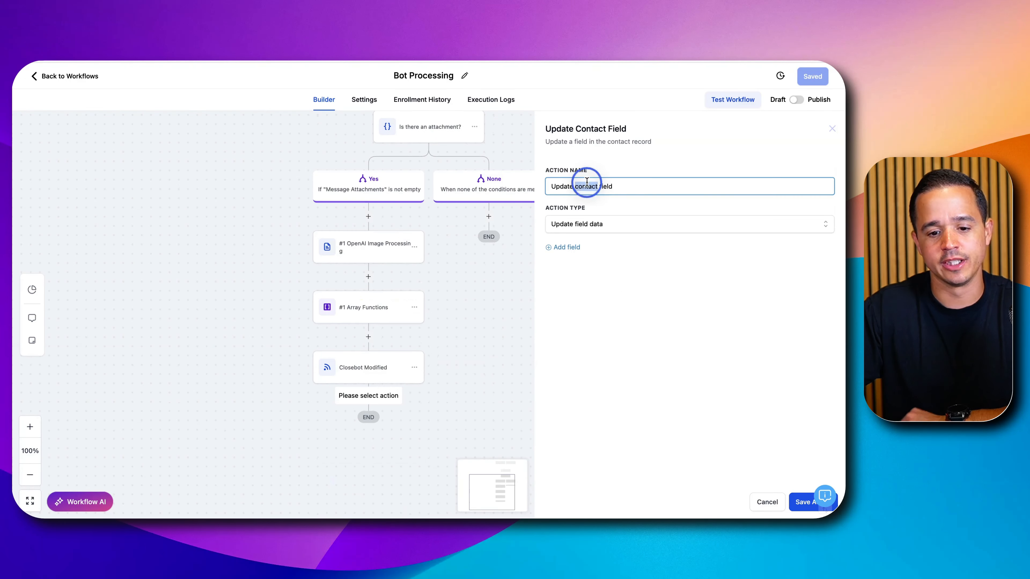
type("Clear Me")
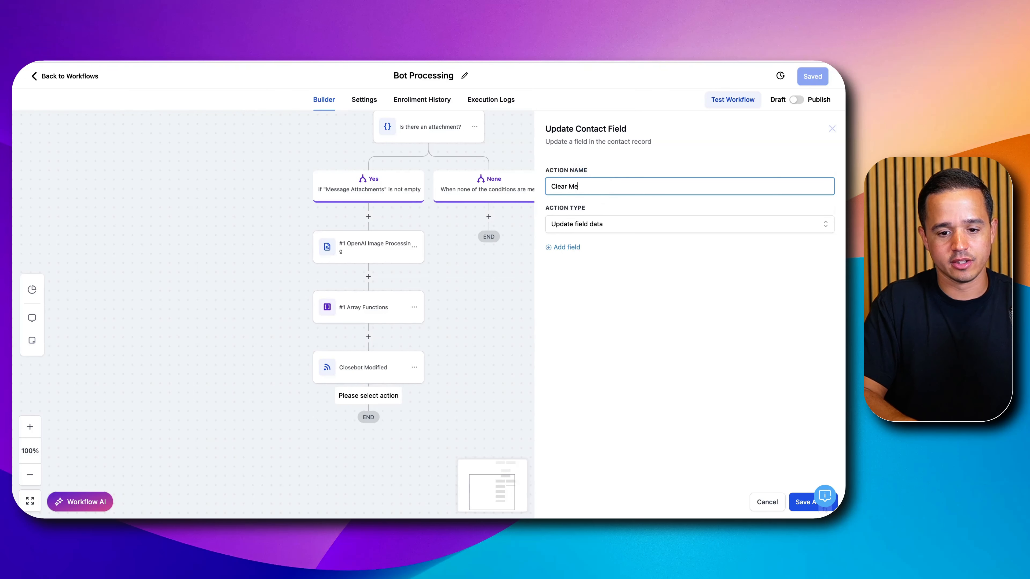
type("ssage Attachments")
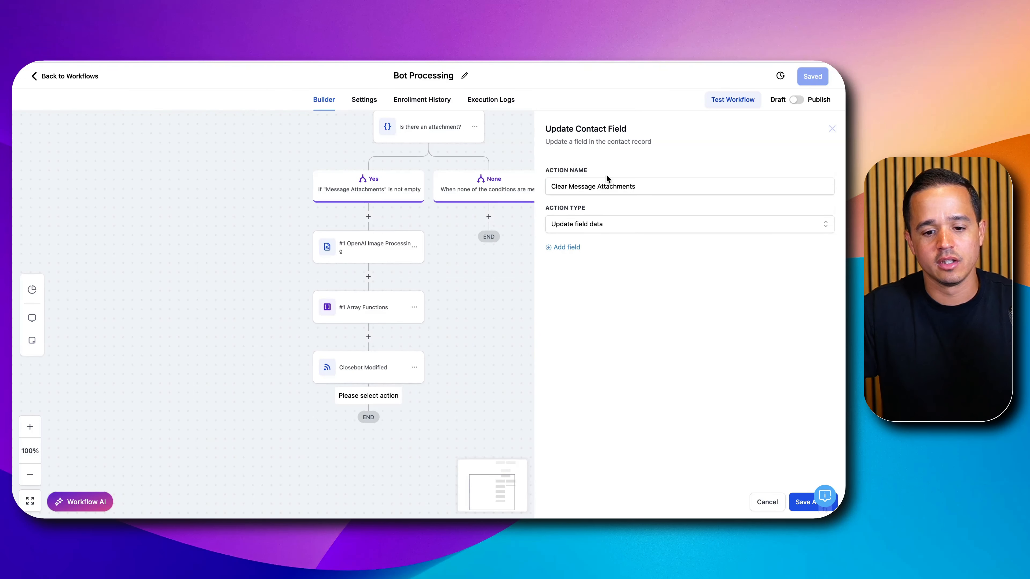
- Set the action to Clear field data for the Message Attachments field, then save the action and the workflow
left_click(600, 227)
left_click(590, 257)
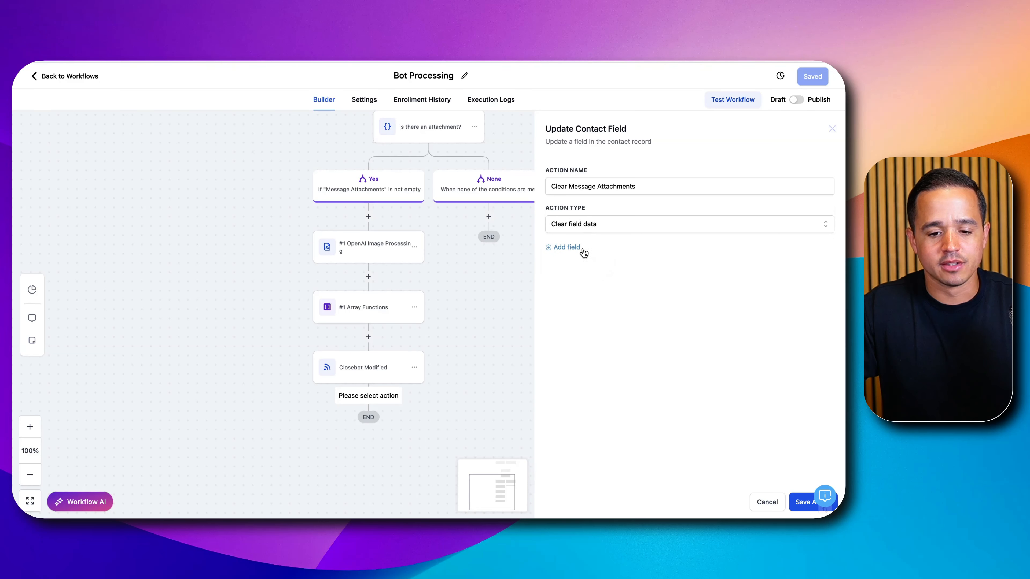
left_click(578, 249)
left_click(589, 265)
type("mess")
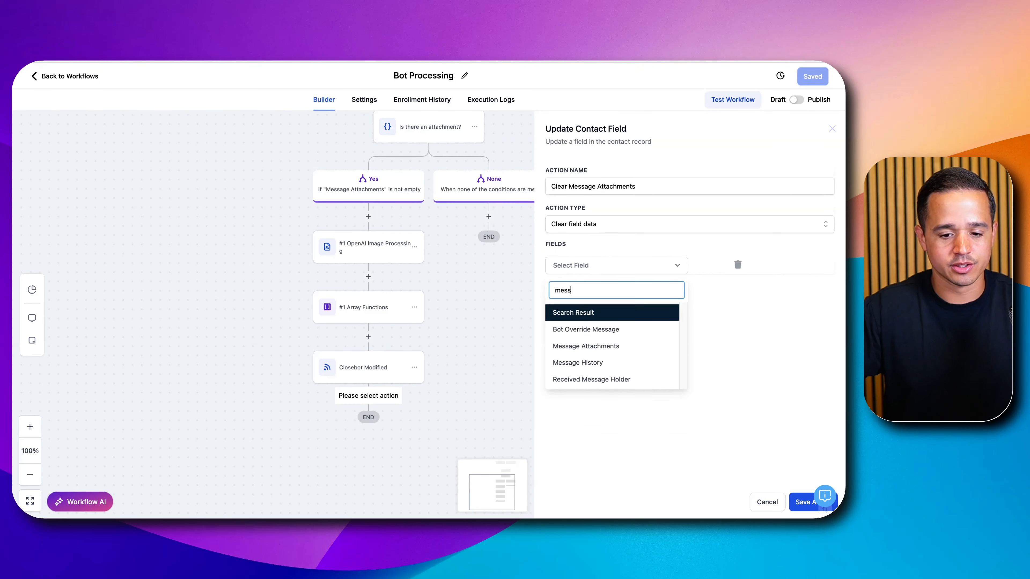
left_click(606, 349)
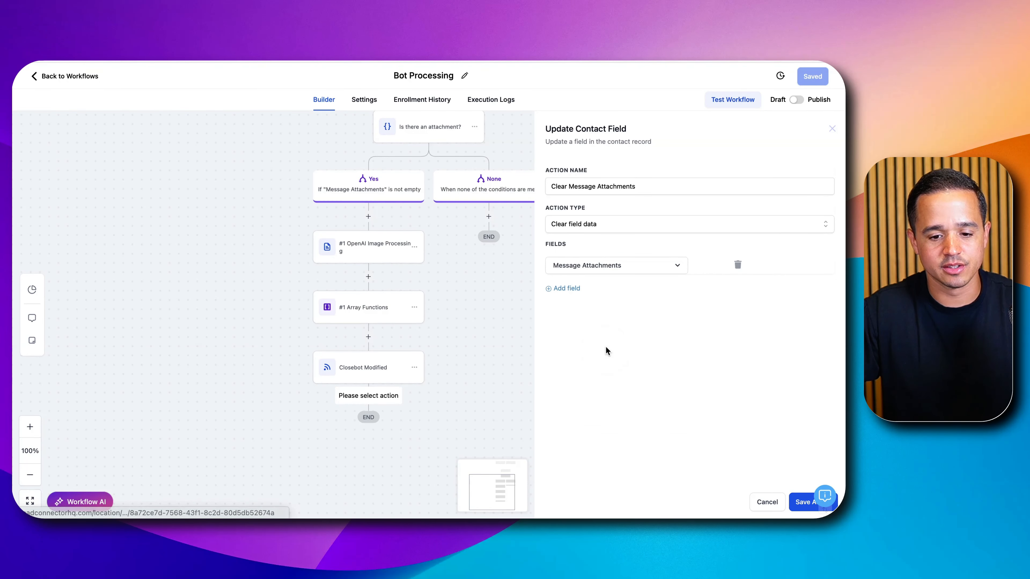
left_click(805, 503)
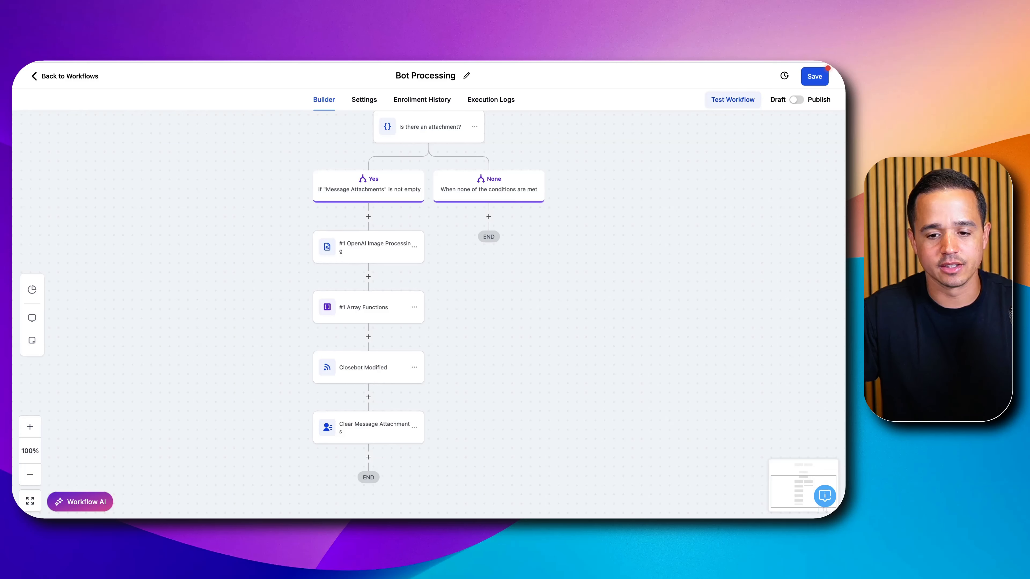
left_click(814, 77)
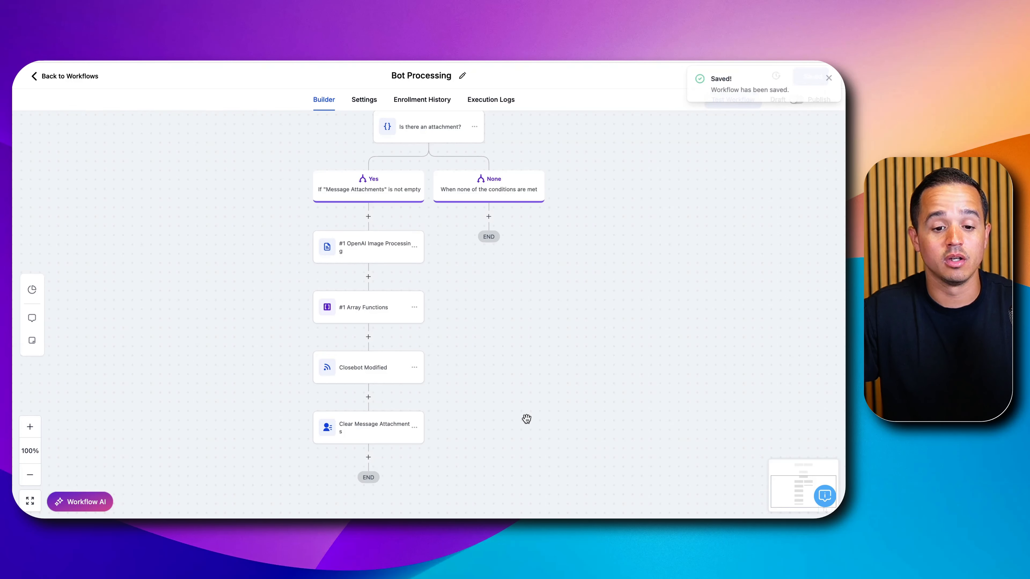
- Copy only the Closebot Modified webhook action into the None branch of the attachment condition
scroll(526, 418, "up", 2)
scroll(526, 417, "up", 4)
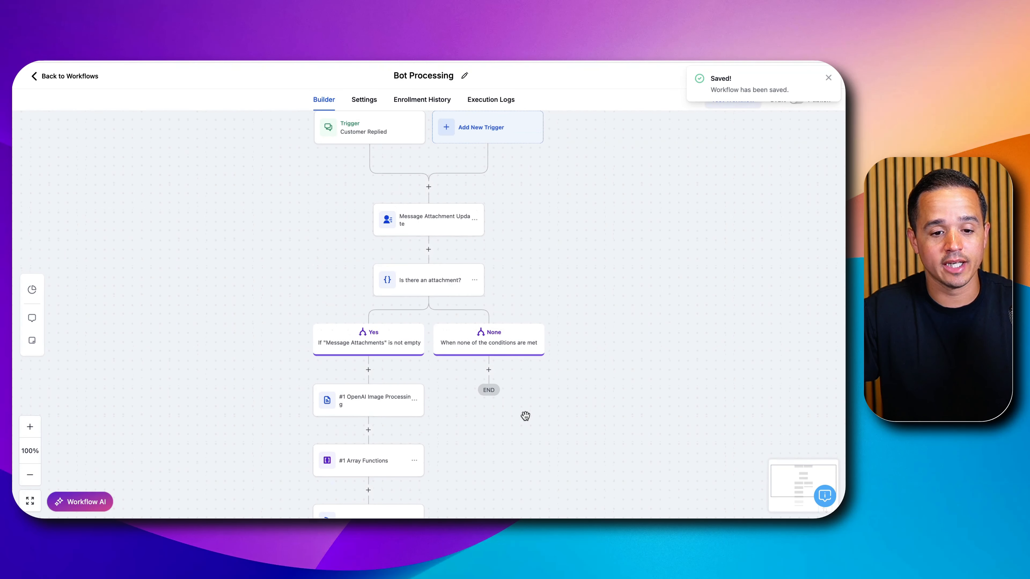
scroll(512, 396, "down", 3)
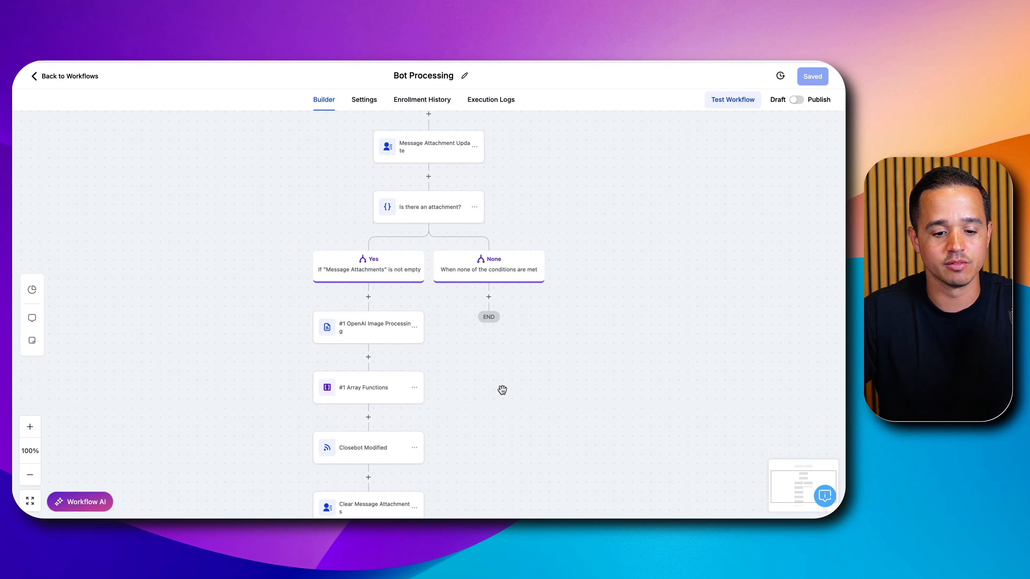
scroll(504, 388, "down", 2)
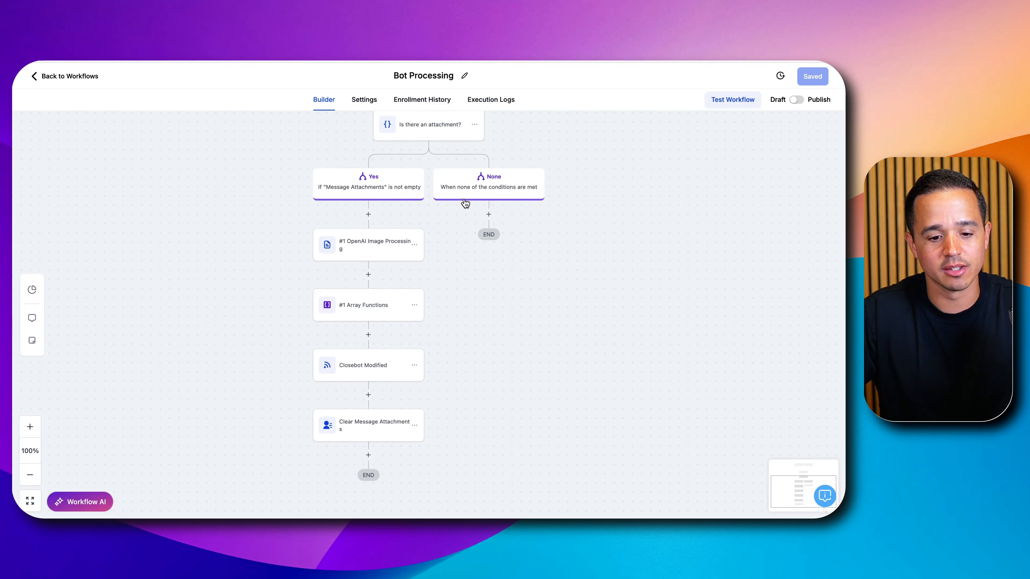
left_click(414, 365)
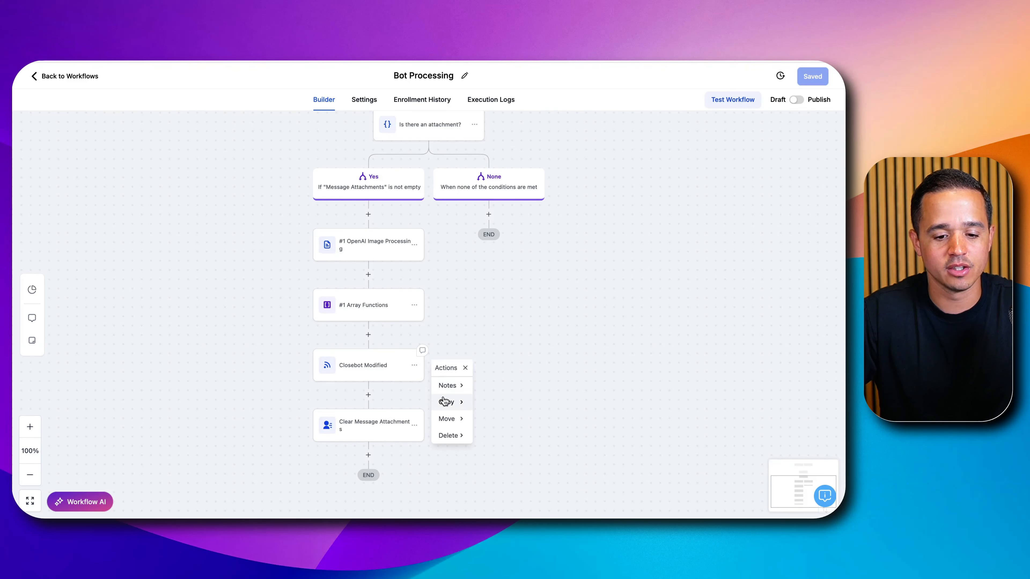
mouse_move(446, 401)
left_click(517, 386)
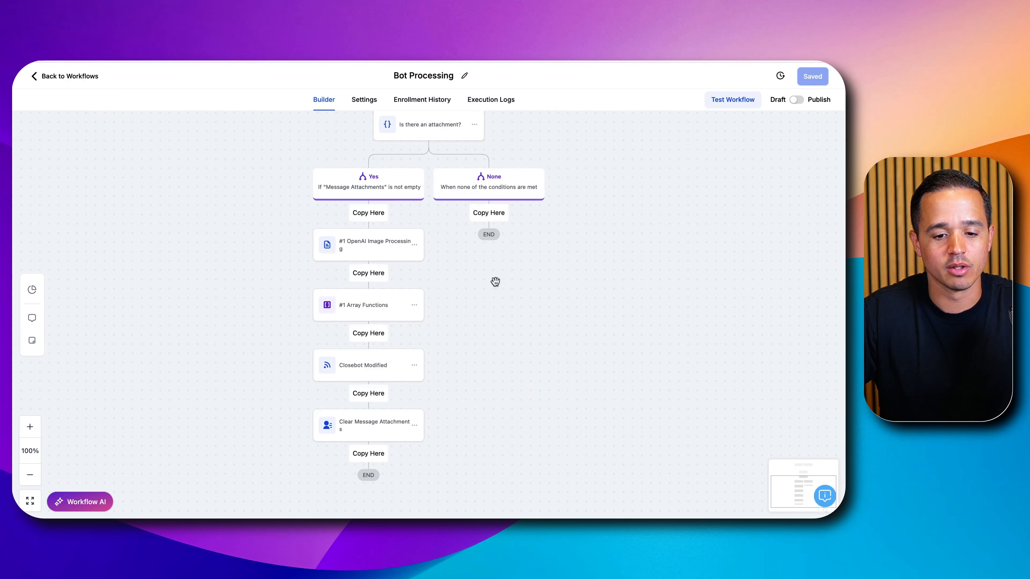
left_click(493, 223)
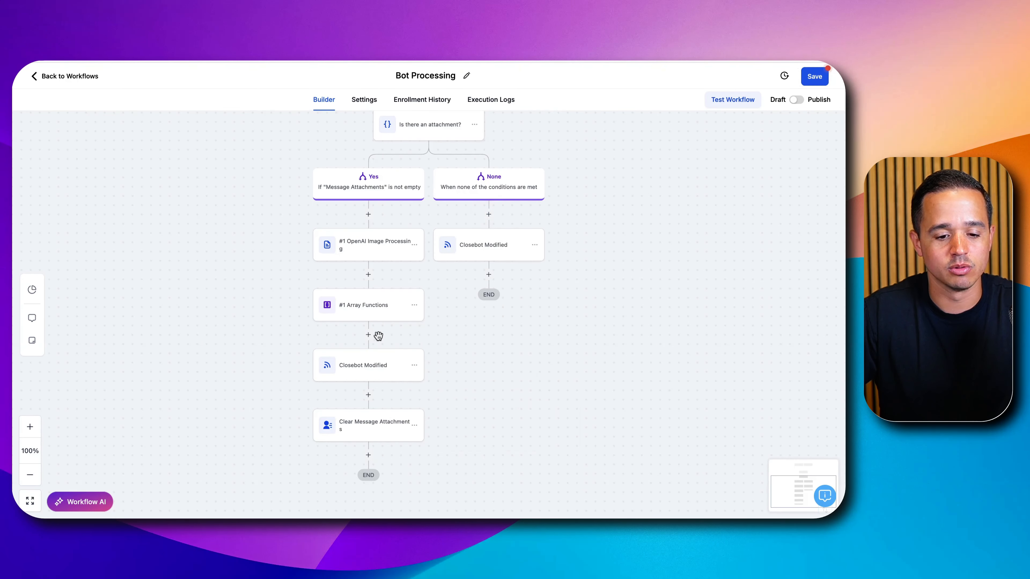
- Rename the copied webhook in the None branch to "Closebot", delete its message custom data item, and save the action and workflow
left_click(510, 240)
double_click(647, 187)
key("BackSpace")
key("BackSpace")
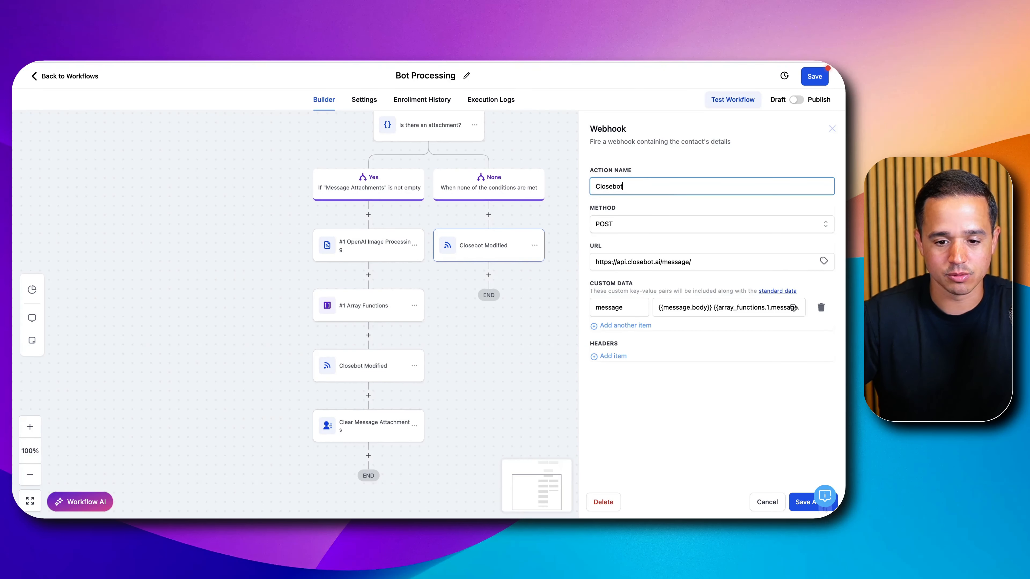
left_click(821, 310)
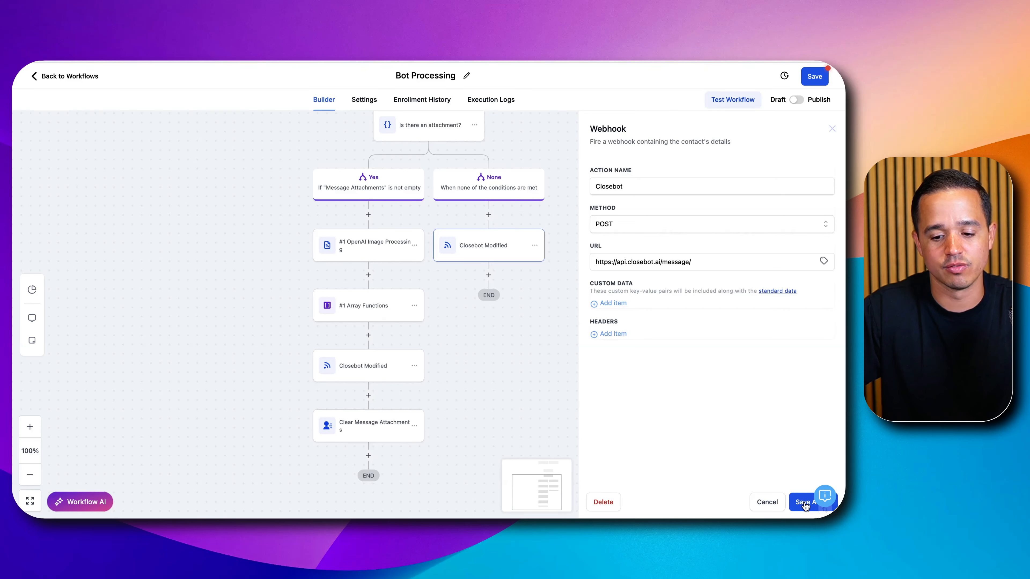
left_click(805, 504)
left_click(815, 76)
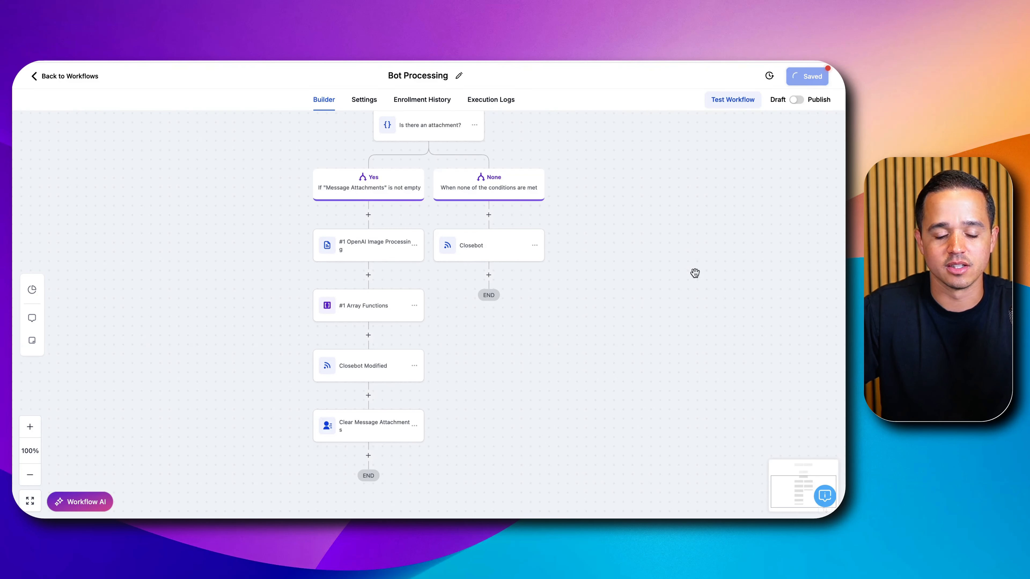
- Add a green sticky note to the canvas and place it beside the workflow's first steps
scroll(618, 342, "up", 4)
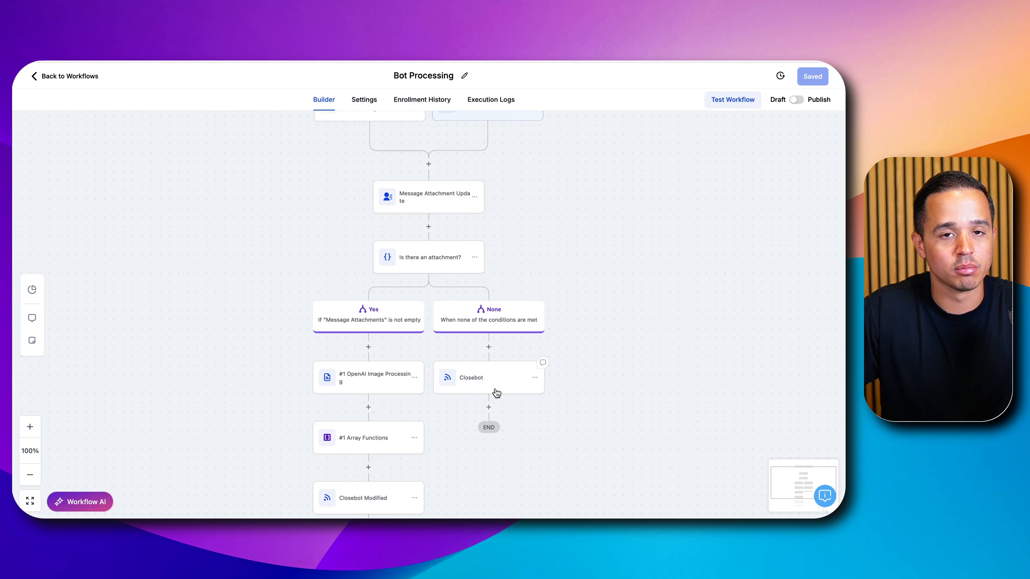
left_click_drag(547, 239, 629, 198)
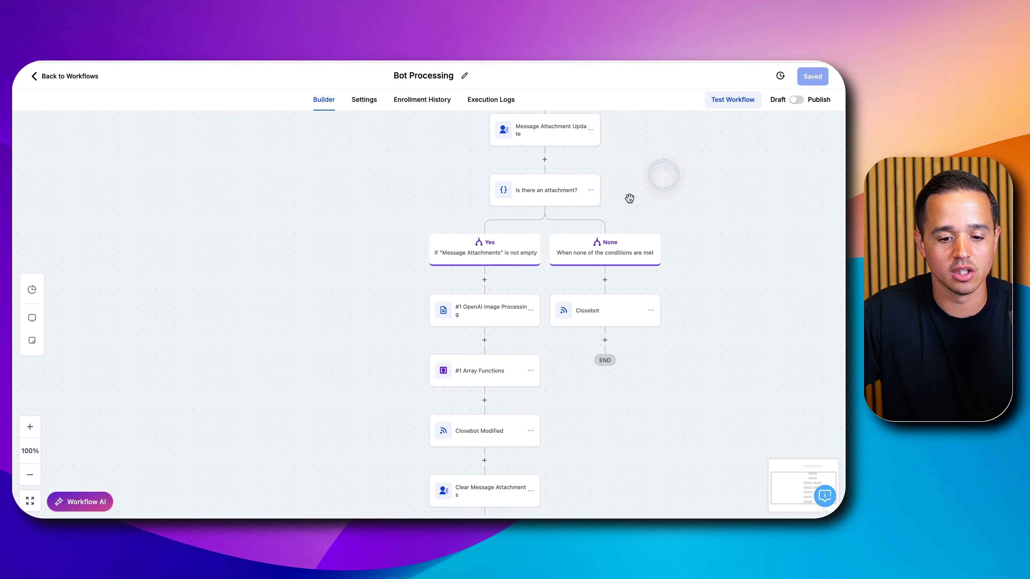
left_click_drag(364, 240, 393, 163)
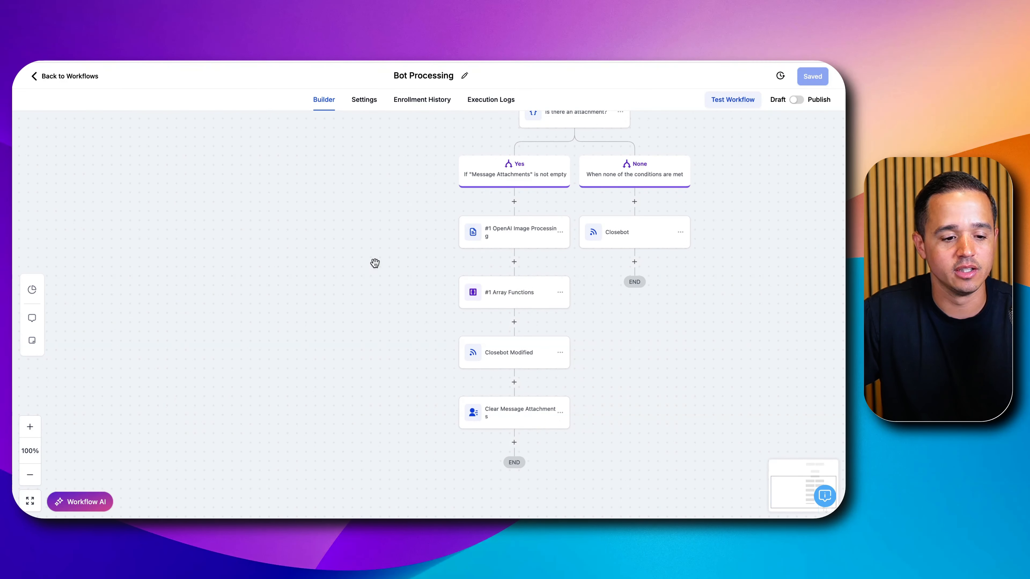
left_click(32, 340)
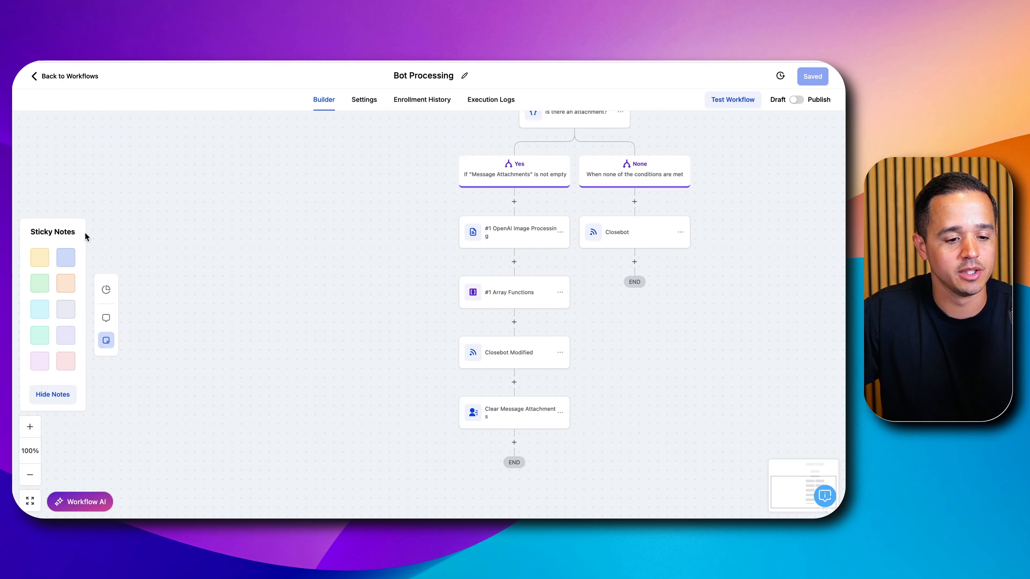
left_click(39, 283)
left_click(373, 317)
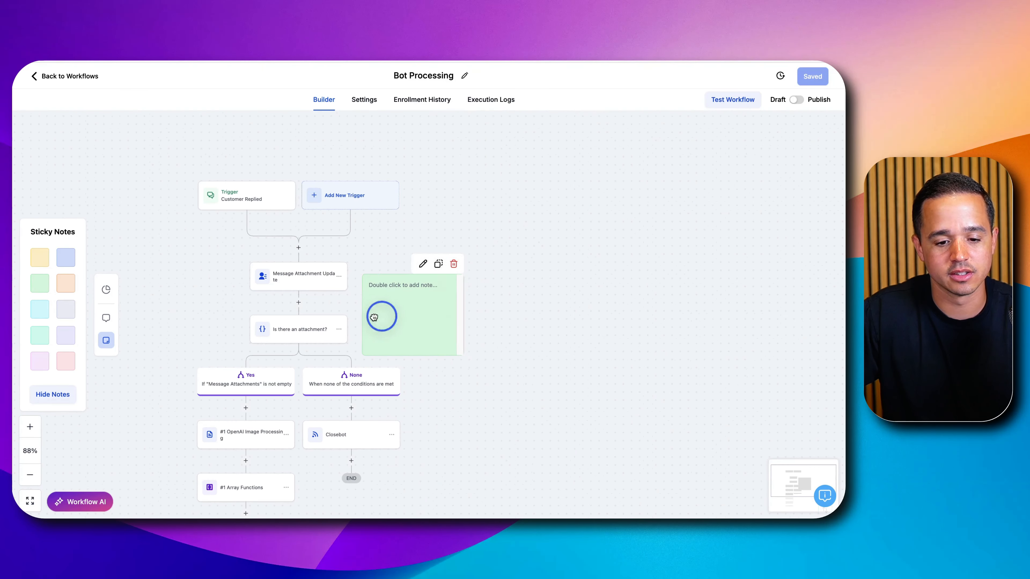
left_click_drag(374, 318, 143, 311)
scroll(515, 300, "down", 5)
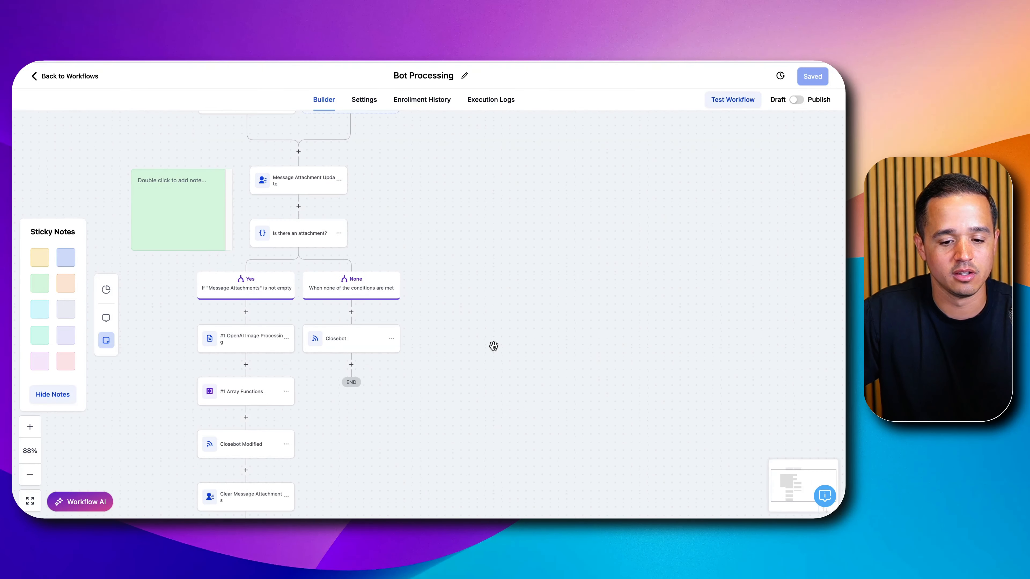
- Write the extra image processing costs in the note (OpenAI Vision ~$0.005, array function $0.01, total $0.015) and place it beside the Yes branch
left_click_drag(493, 345, 754, 257)
left_click_drag(464, 138, 391, 308)
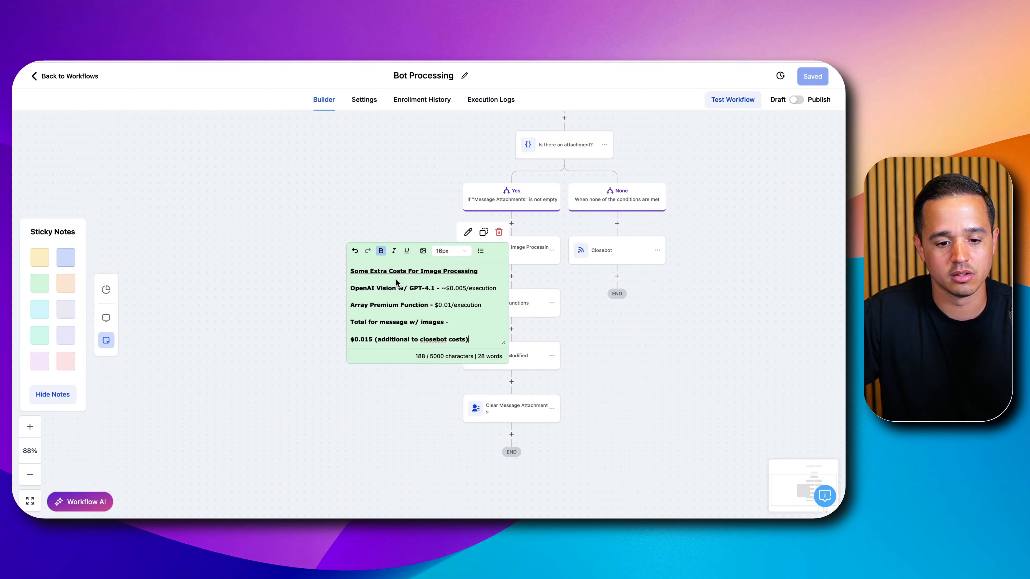
left_click(410, 202)
left_click_drag(428, 271, 402, 282)
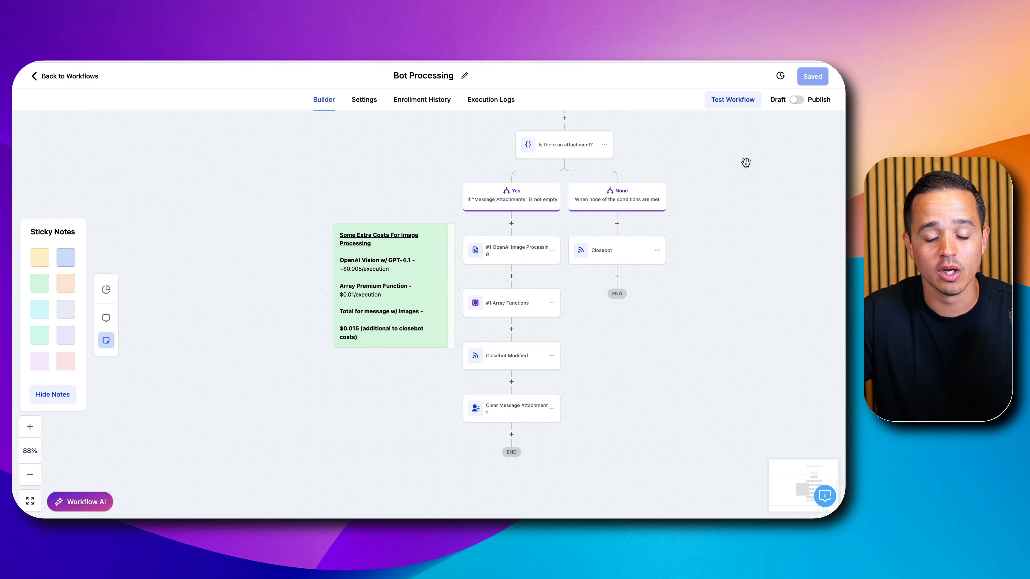
- Switch the Bot Processing workflow from Draft to Publish and save it
left_click(796, 101)
left_click(807, 76)
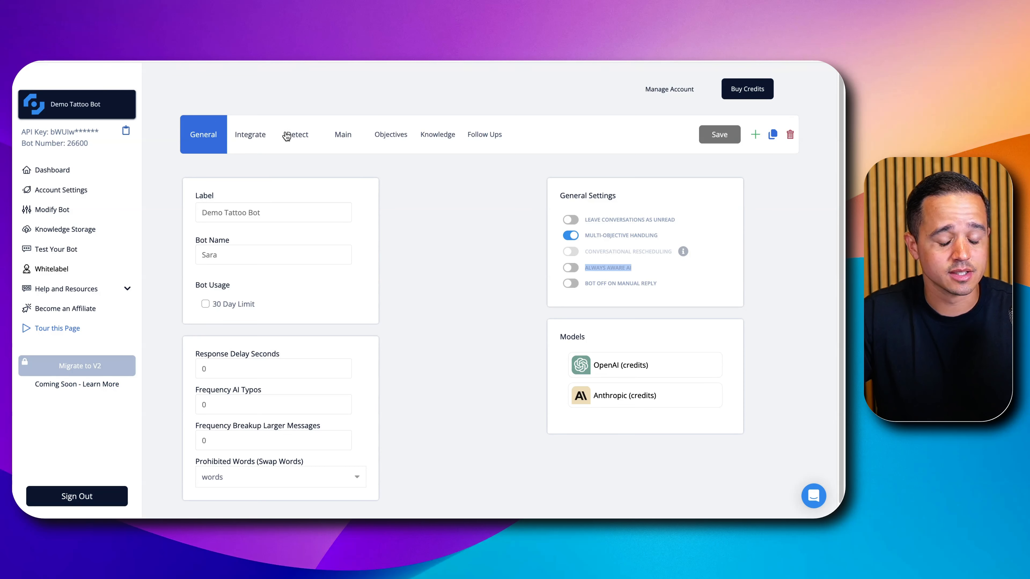
- Switch to CloseBot and check the Always Aware AI setting in the Demo Tattoo Bot's general settings
left_click(613, 269)
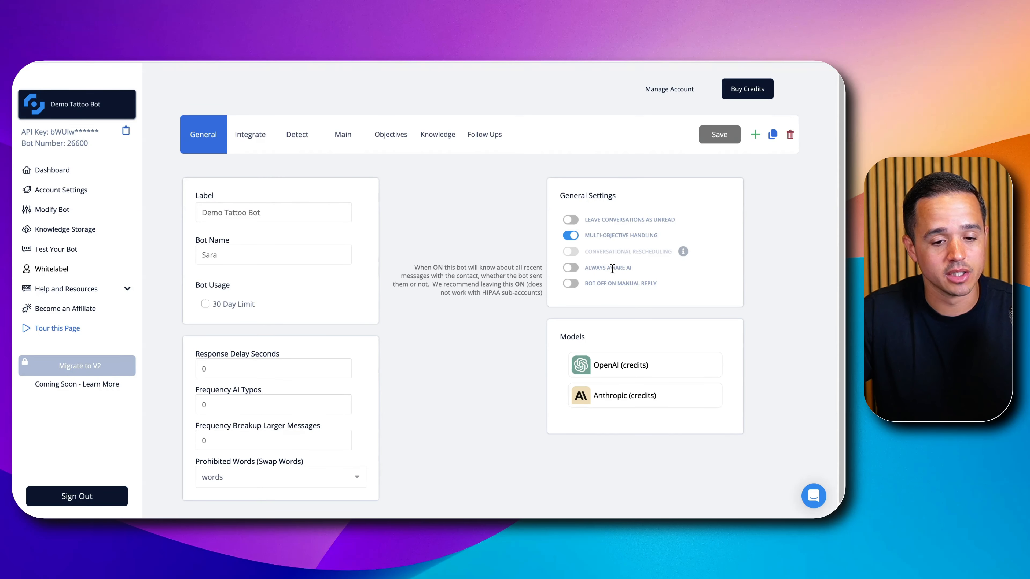
left_click(270, 140)
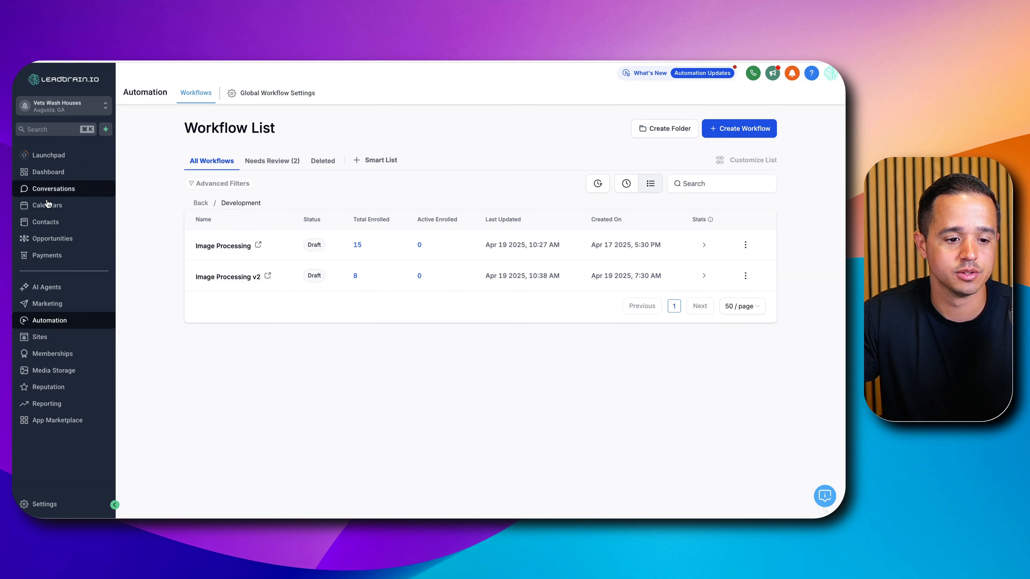
- Check the contacts list, the incoming test conversation and the Bot Processing workflow's enrollment history for that contact
left_click(57, 221)
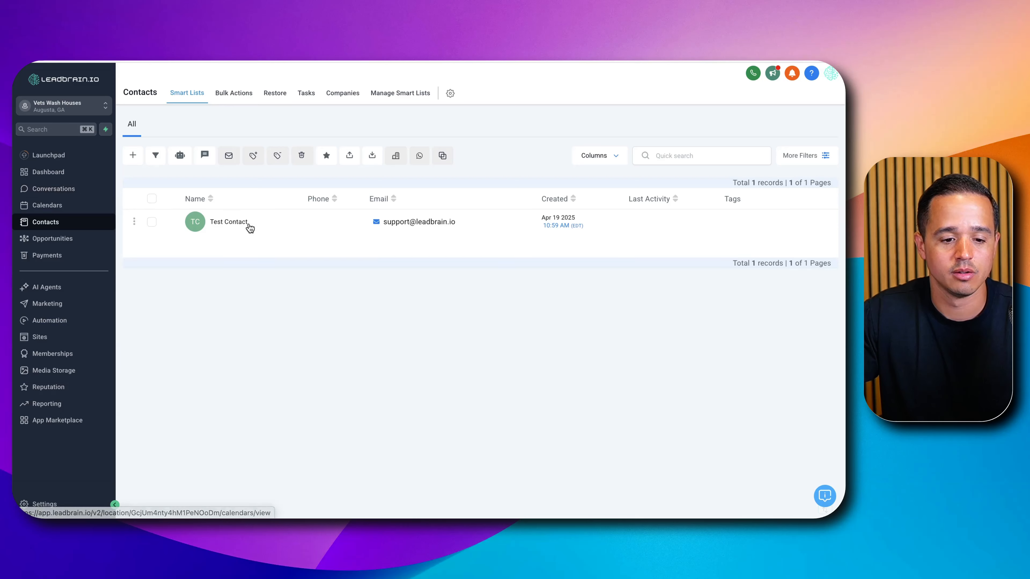
left_click(216, 93)
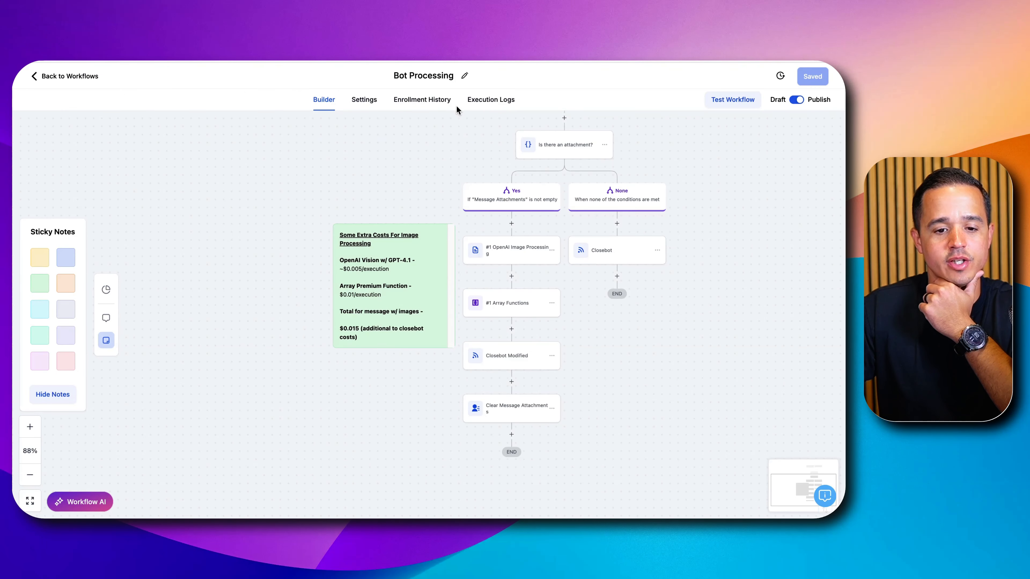
left_click(446, 106)
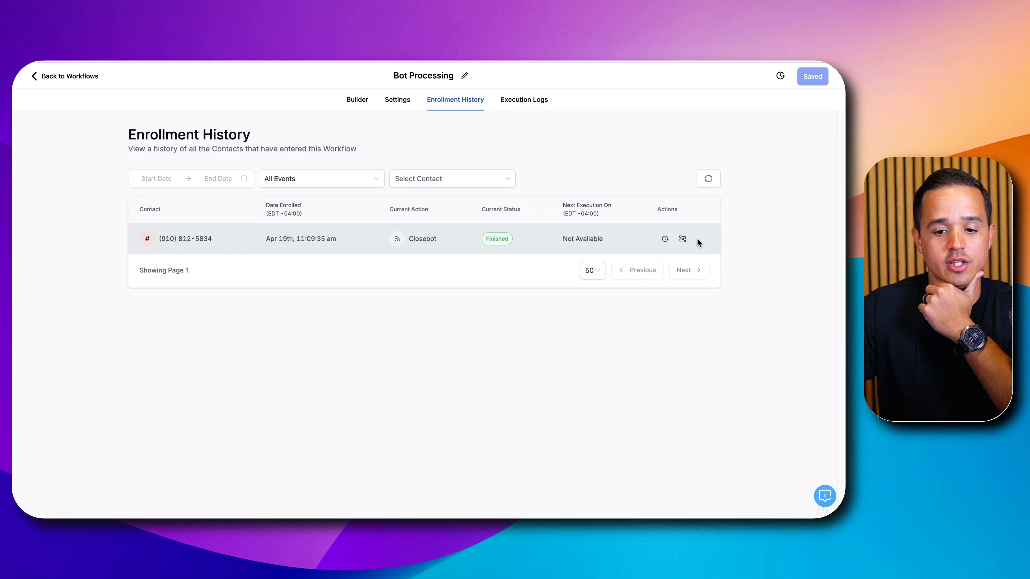
left_click(683, 240)
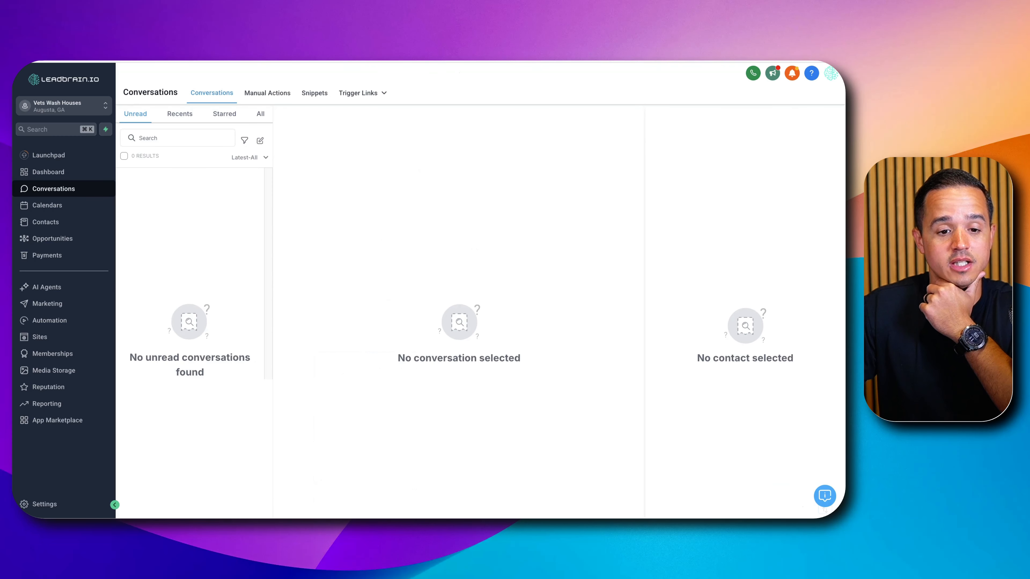
- Open the test contact's conversation and examine the greeting, the bot's reply and the incoming tattoo photo
left_click(260, 114)
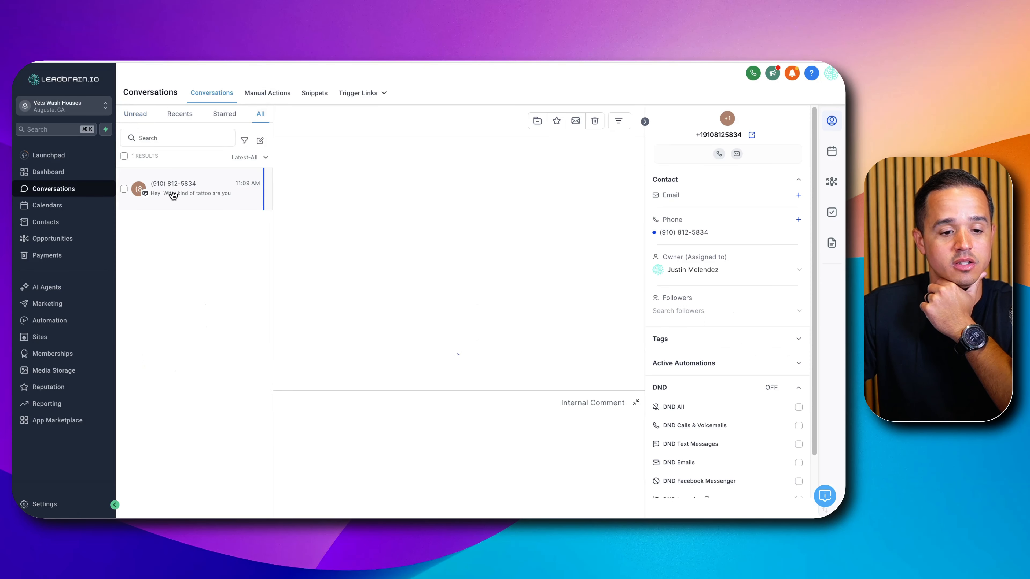
triple_click(320, 298)
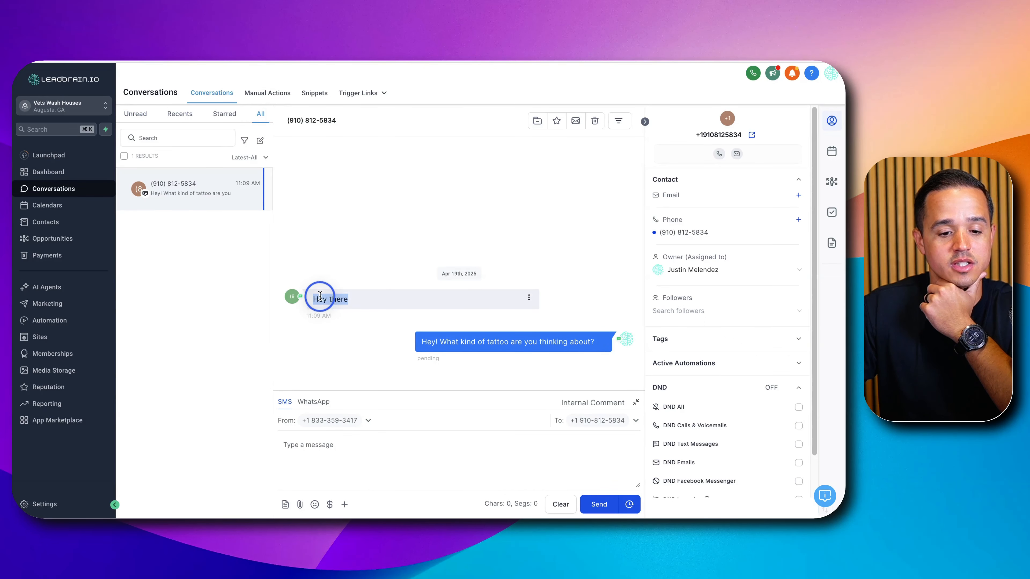
left_click_drag(421, 340, 601, 341)
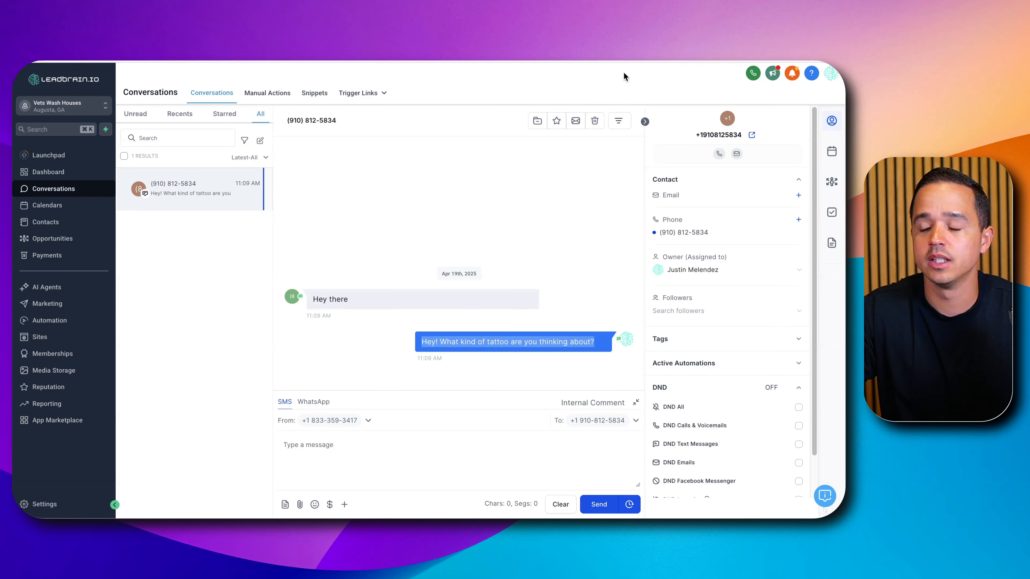
left_click(526, 314)
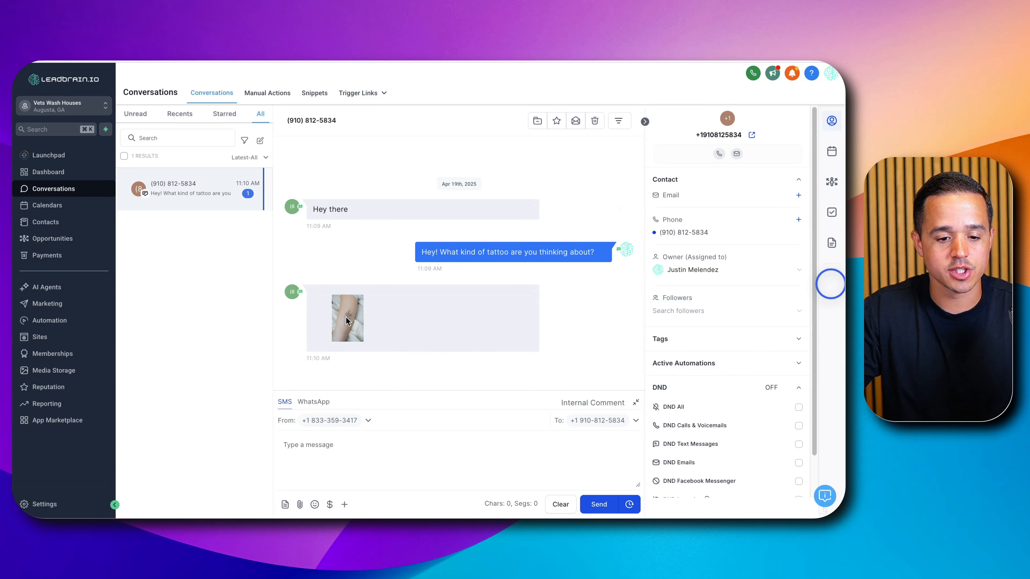
left_click(346, 317)
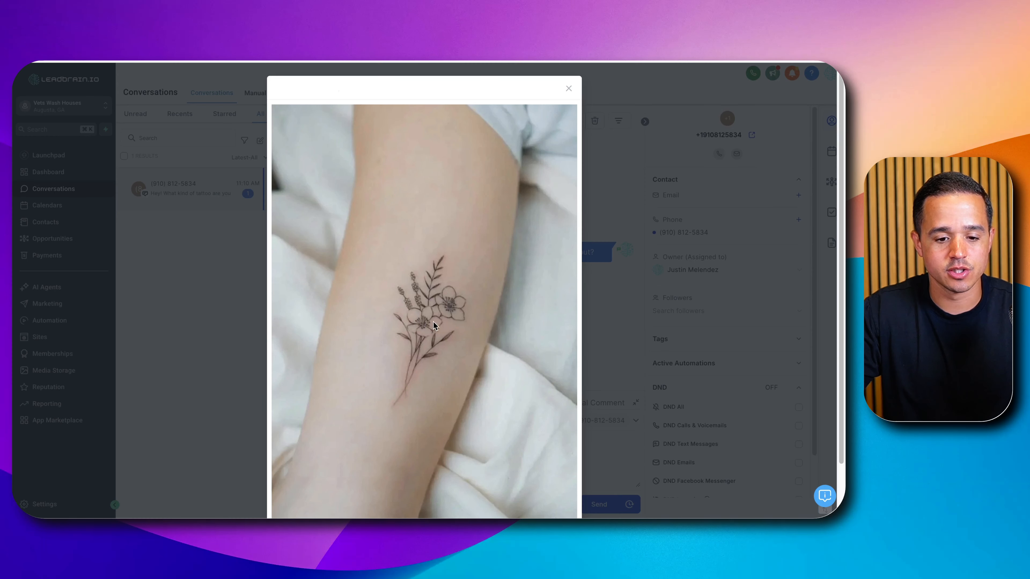
left_click(236, 251)
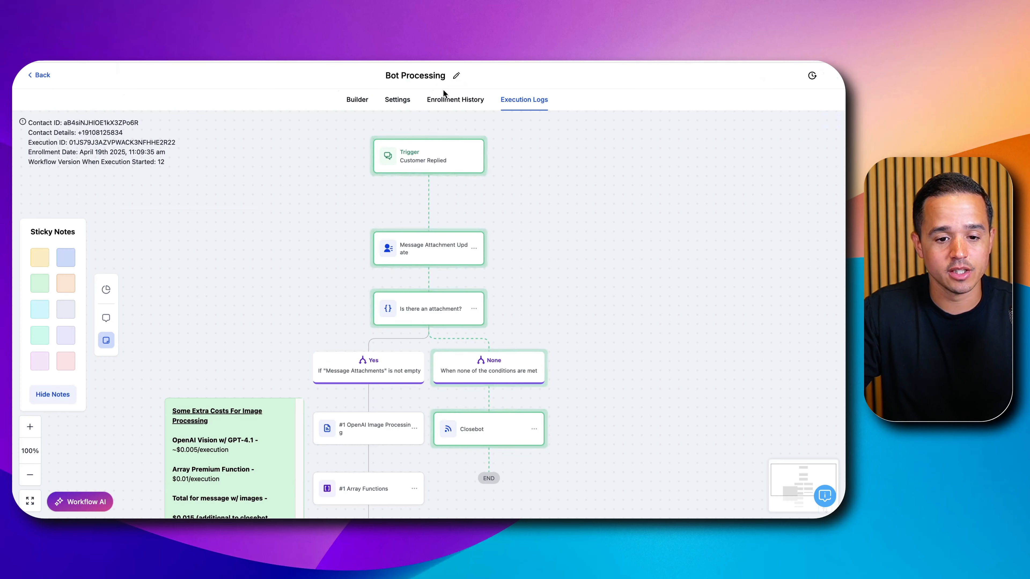
- Check the Bot Processing enrollment history and the image message's execution path, refreshing the list to follow its progress
left_click(429, 100)
left_click(712, 182)
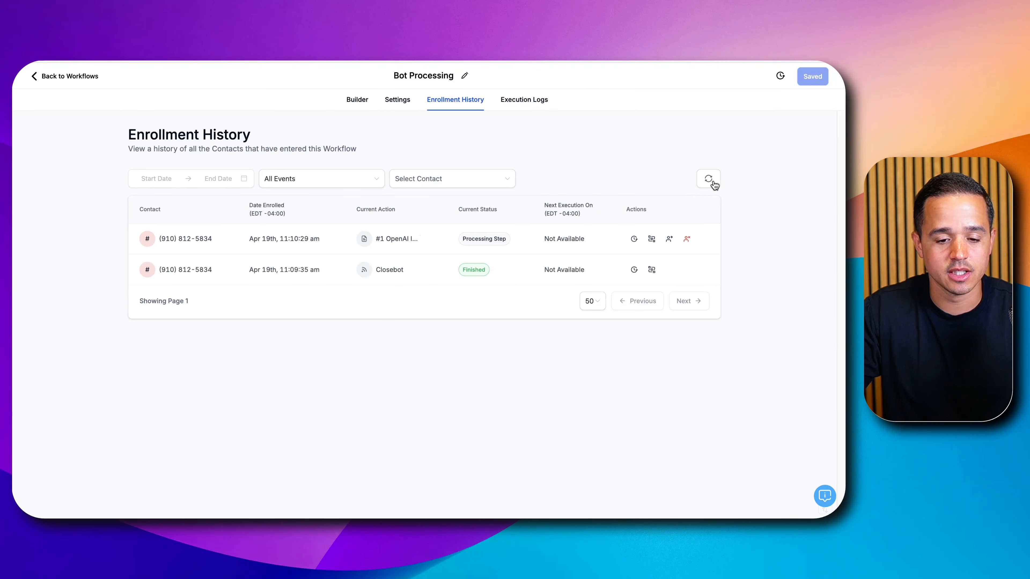
left_click(651, 238)
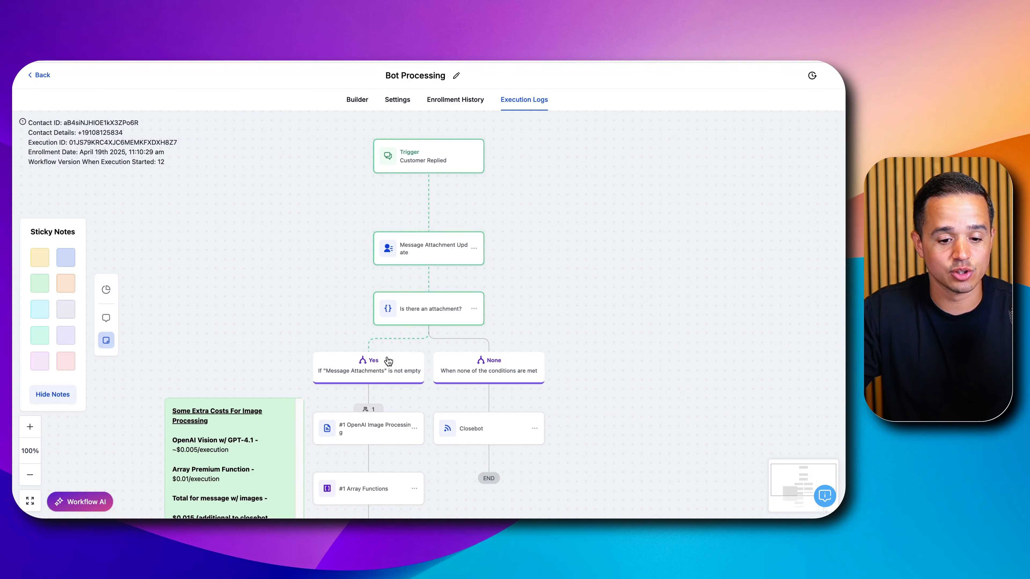
left_click(467, 102)
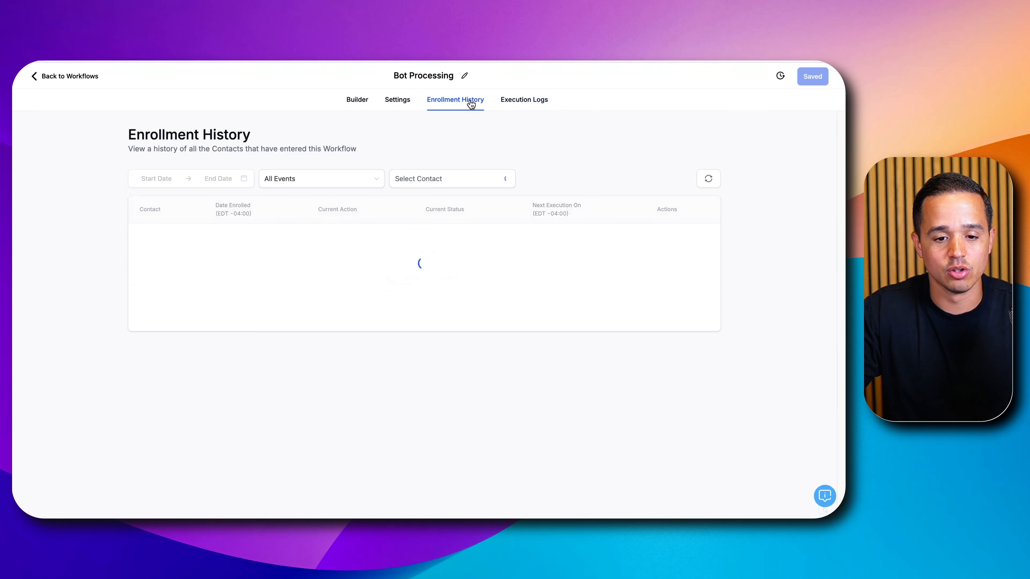
left_click(708, 183)
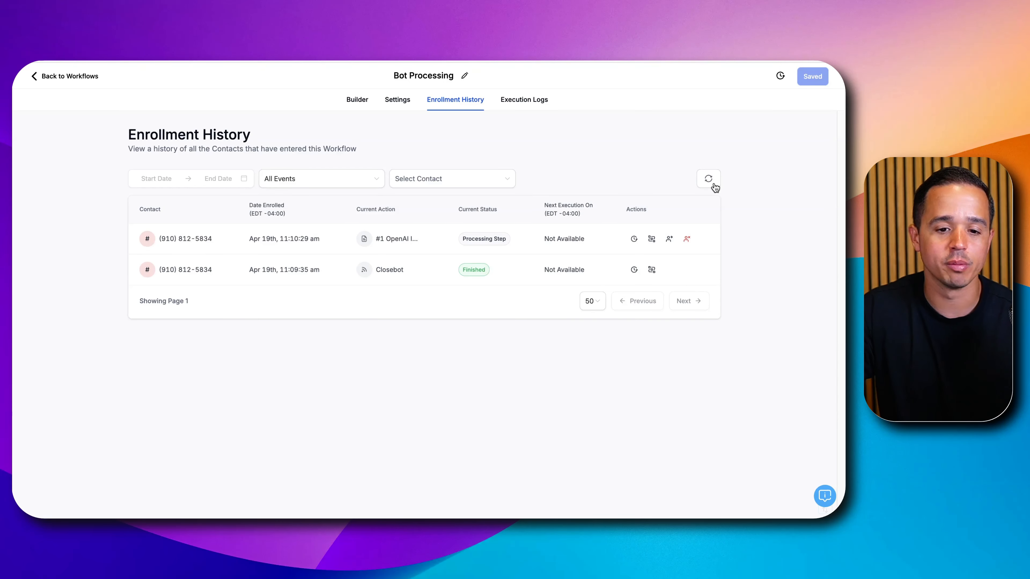
left_click(713, 186)
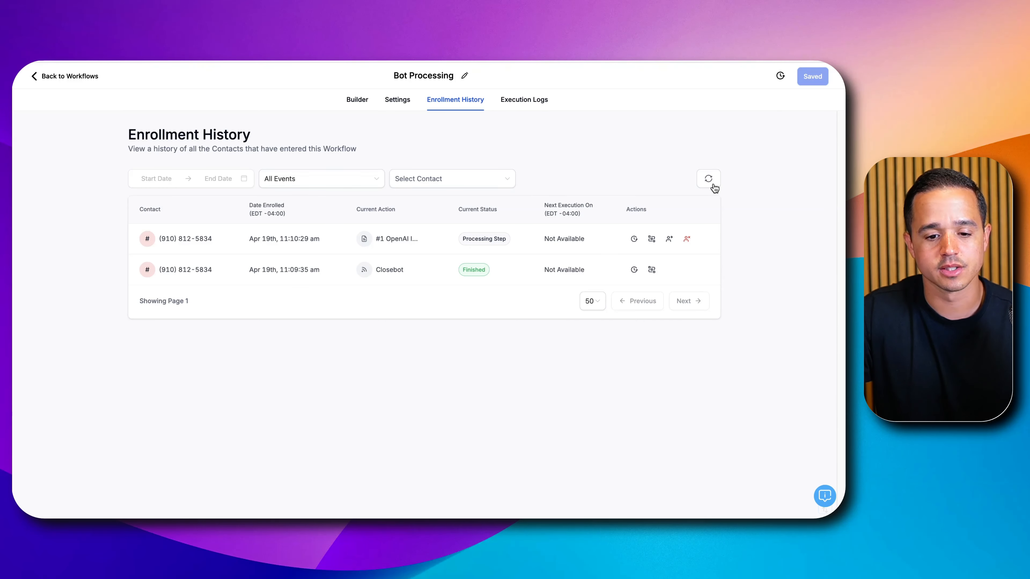
left_click(709, 180)
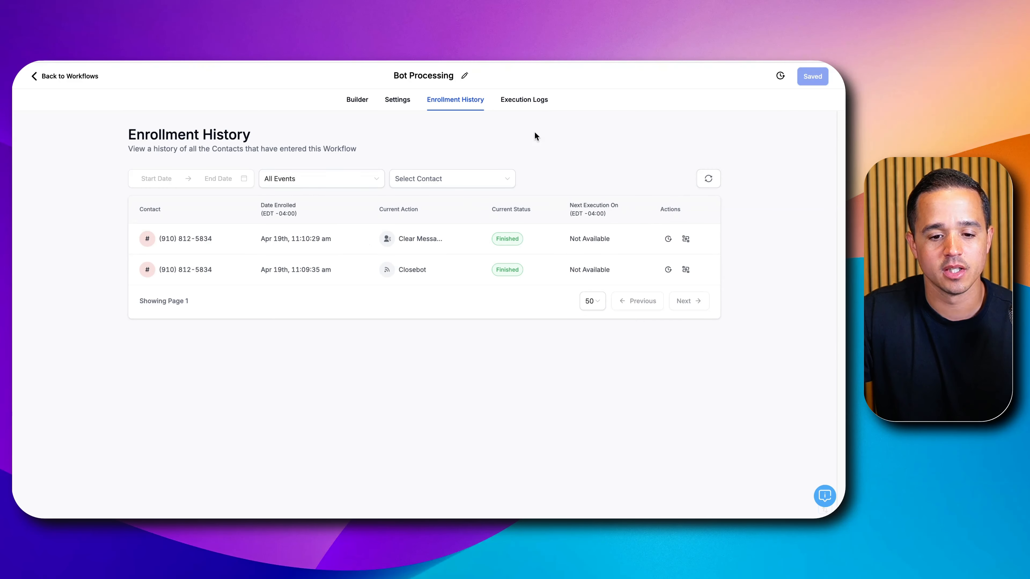
- Read the OpenAI Image Processing response in the execution log details and the bot's reply to the photo in the conversation
left_click(503, 100)
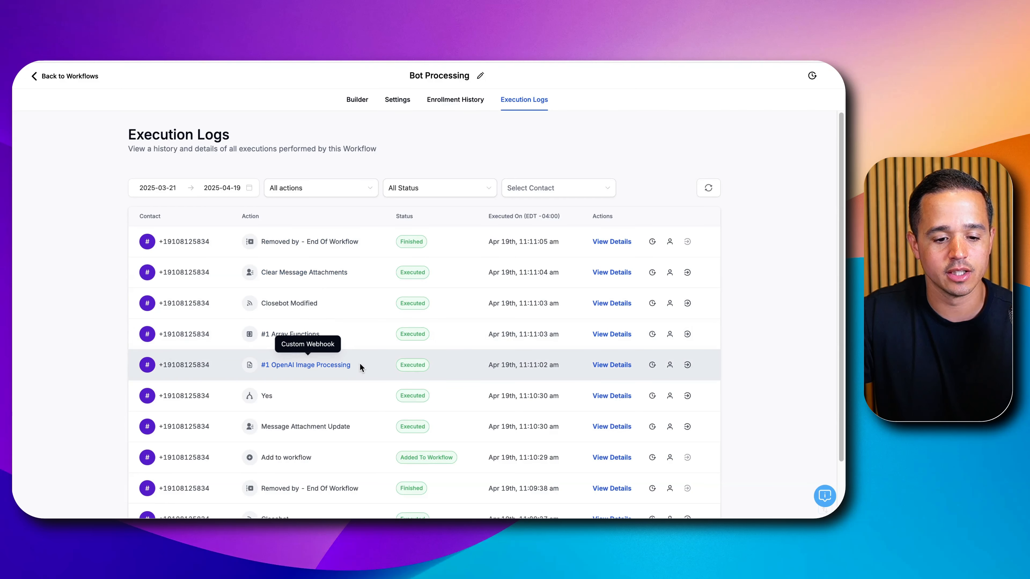
left_click(606, 365)
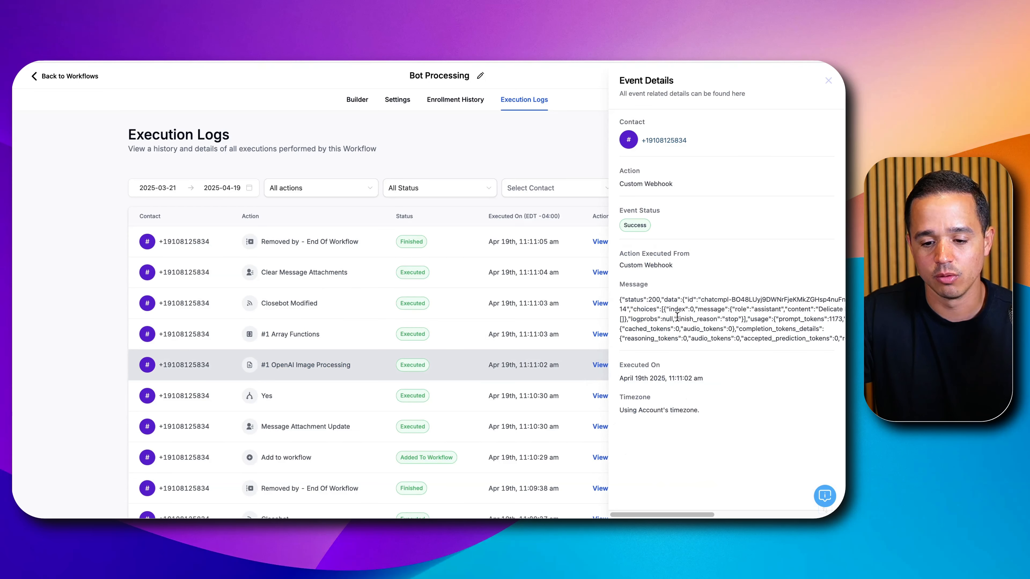
scroll(679, 315, "right", 5)
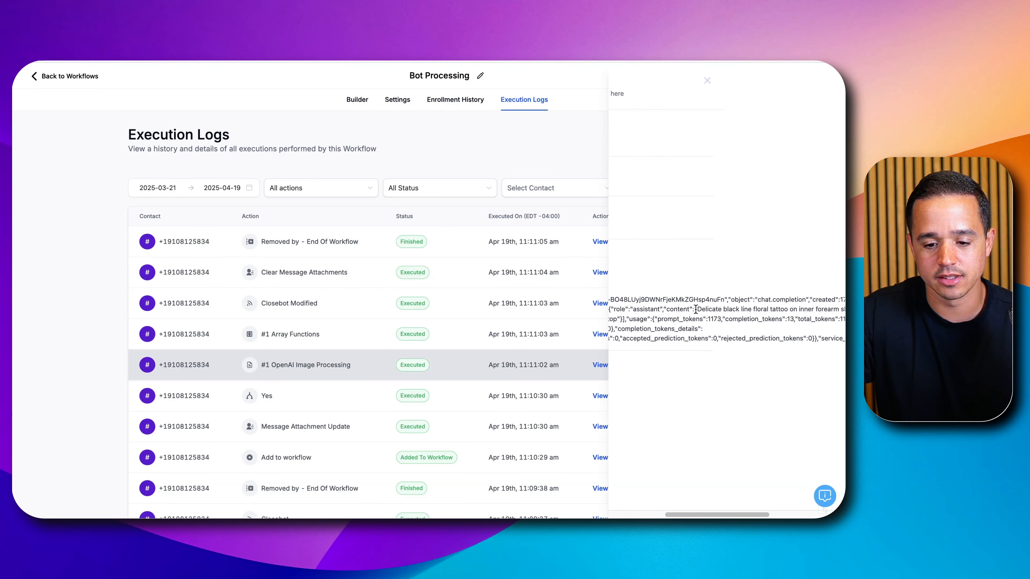
left_click_drag(709, 309, 752, 311)
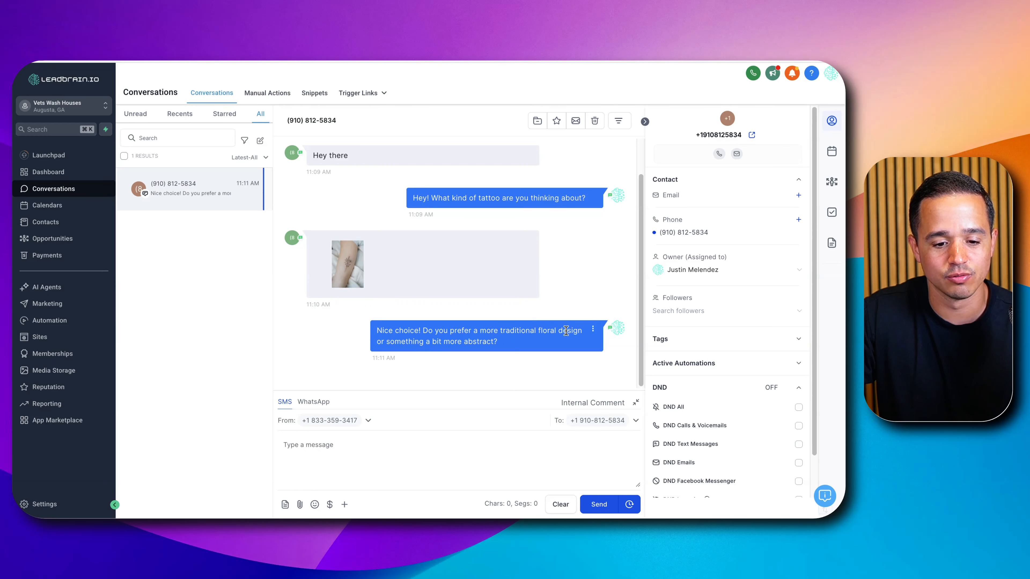
triple_click(390, 340)
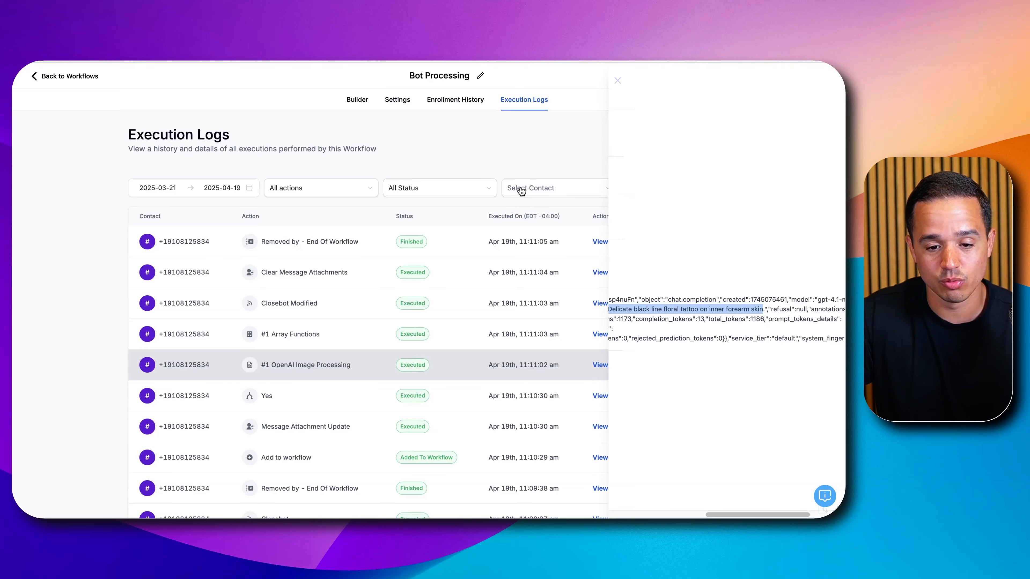
- Trace the image message's execution path along the Yes branch, from the attachment check to Clear Message Attachments
left_click(471, 103)
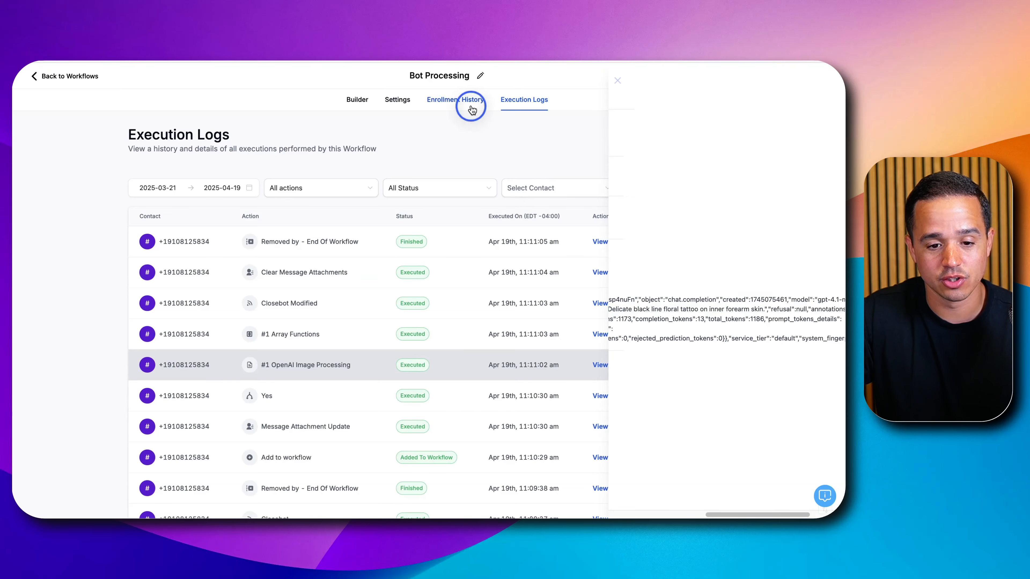
left_click(692, 240)
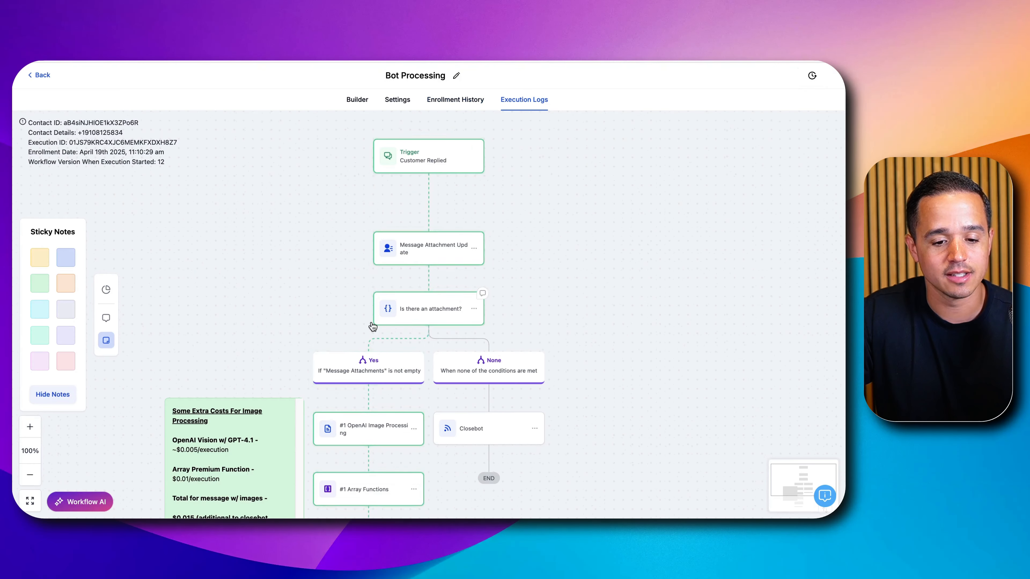
left_click_drag(295, 329, 340, 183)
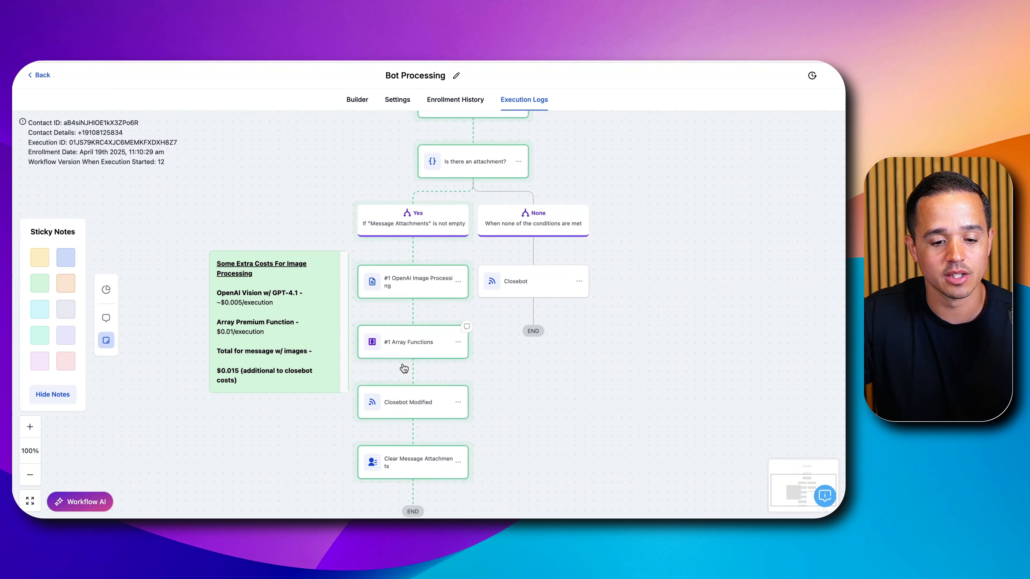
left_click_drag(492, 350, 430, 253)
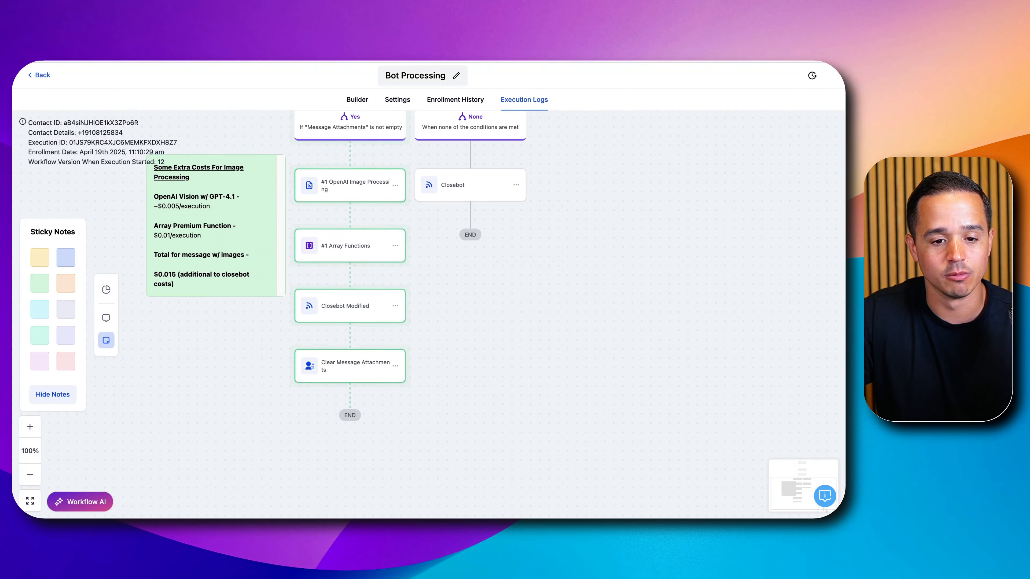
- Switch to CloseBot and review the Demo Tattoo Bot's recent messages on the dashboard
left_click(440, 61)
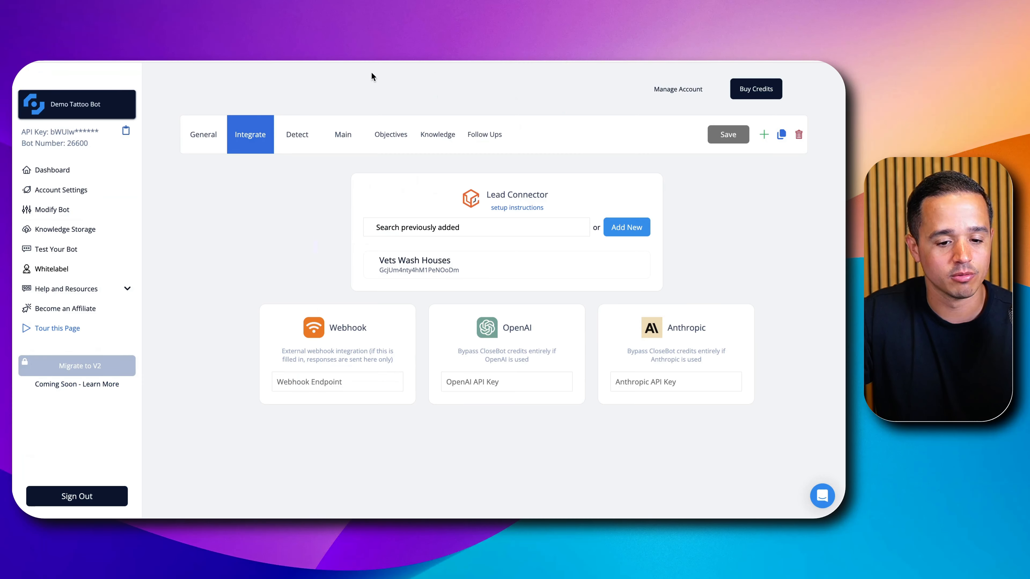
left_click(57, 170)
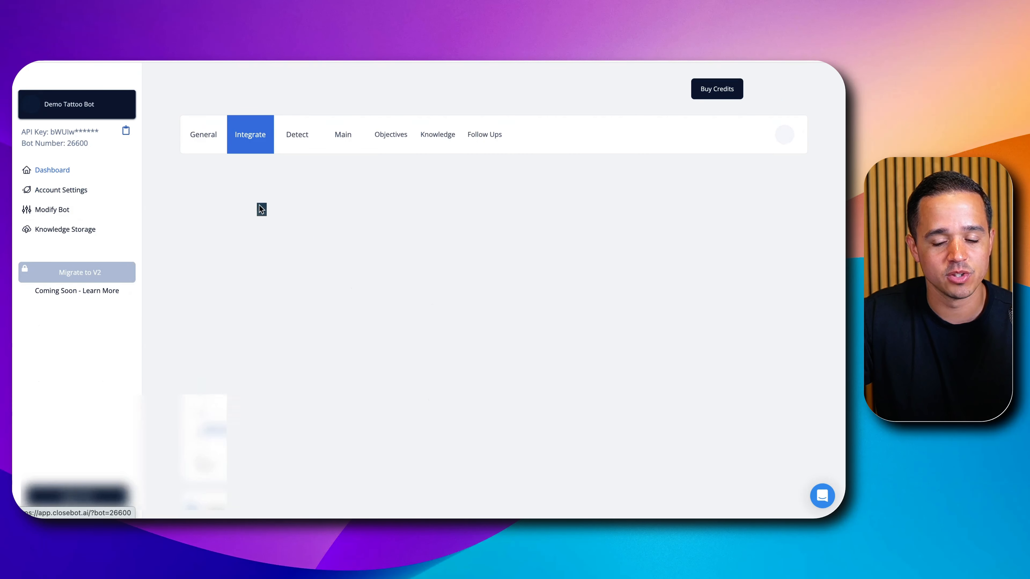
scroll(267, 230, "down", 8)
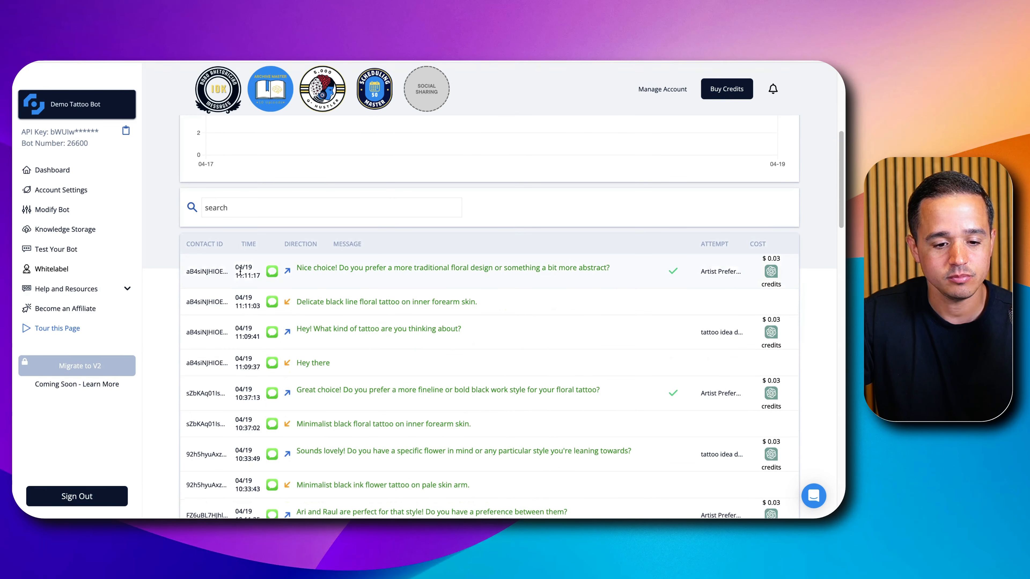
left_click(216, 273)
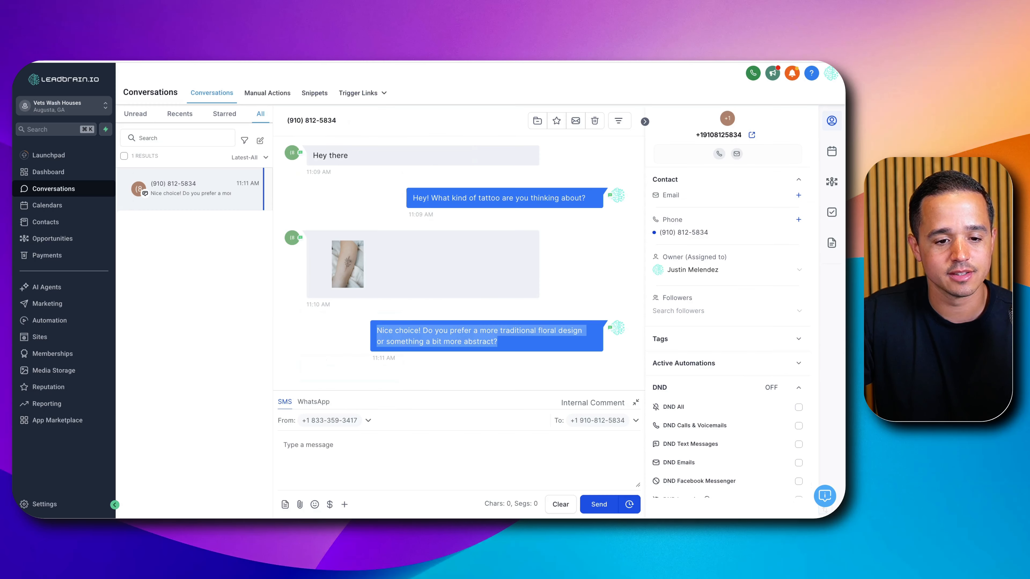
- View the tattoo photo full size in the LeadBrain conversation and compare it with the bot's reply
left_click(339, 254)
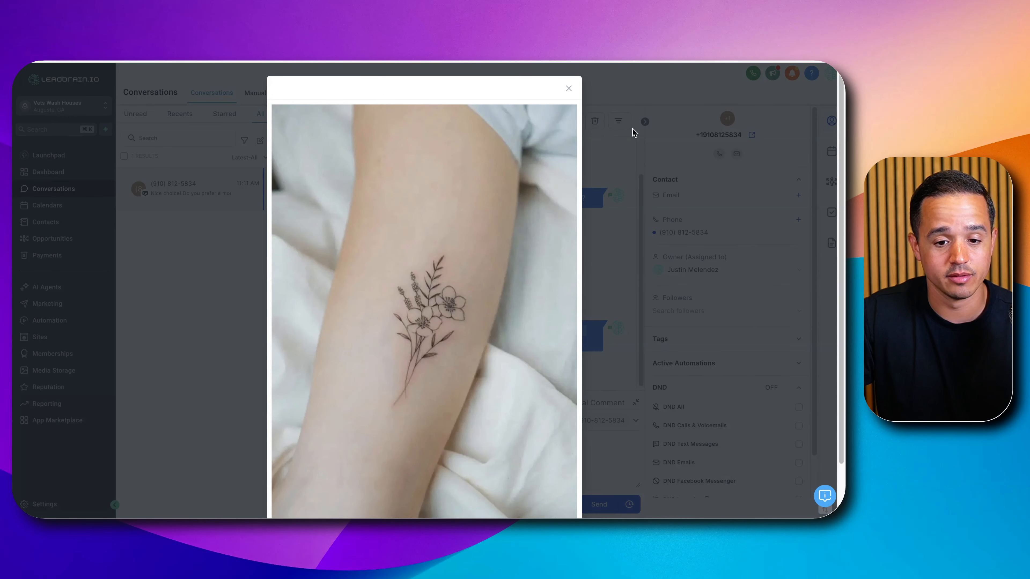
left_click(568, 88)
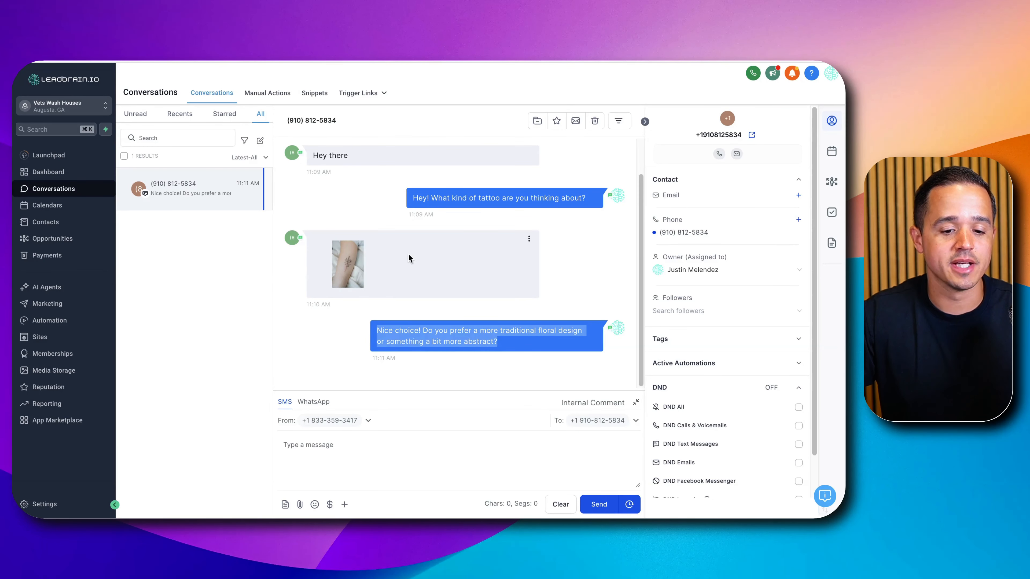
triple_click(433, 332)
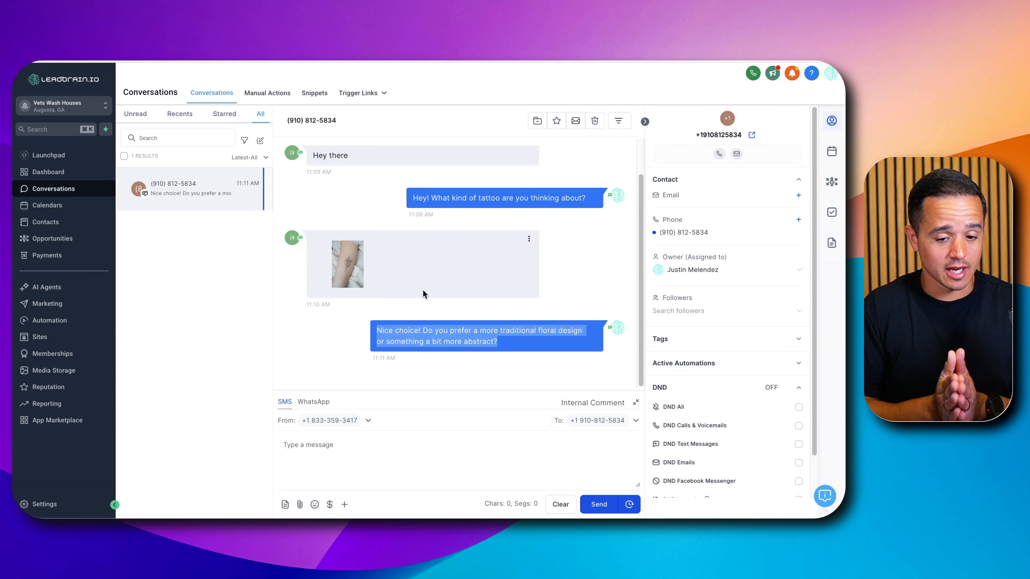
- Switch to the CloseBot Image Processing whiteboard and review the workflow diagram and the goals note
scroll(423, 285, "up", 1)
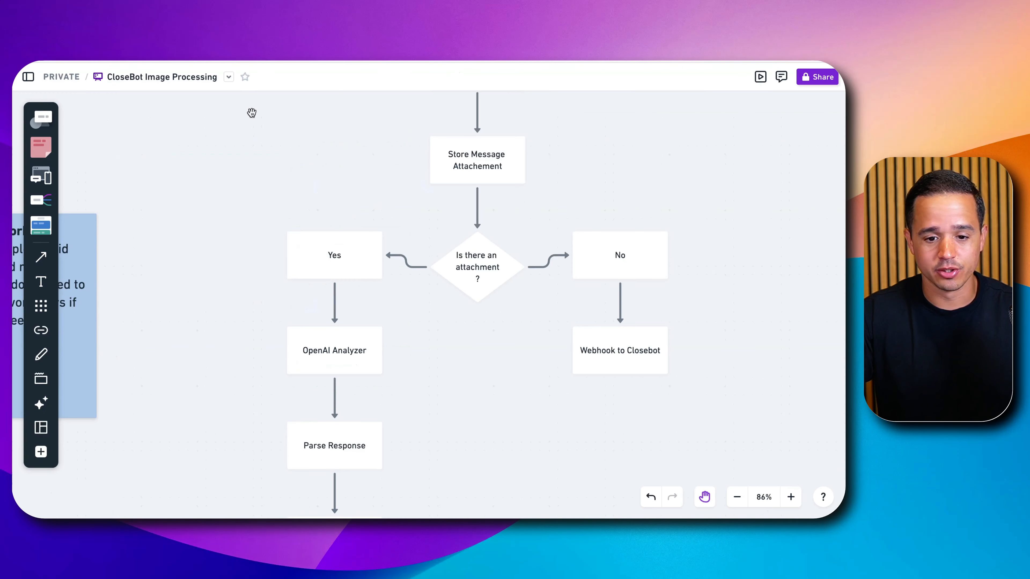
scroll(524, 245, "down", 5)
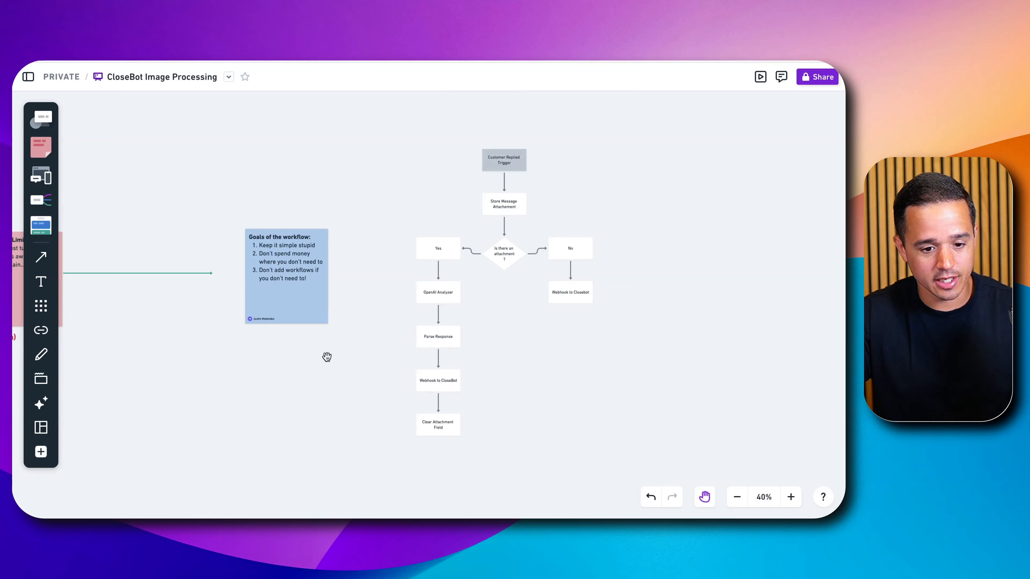
left_click_drag(327, 357, 680, 369)
scroll(497, 335, "up", 3)
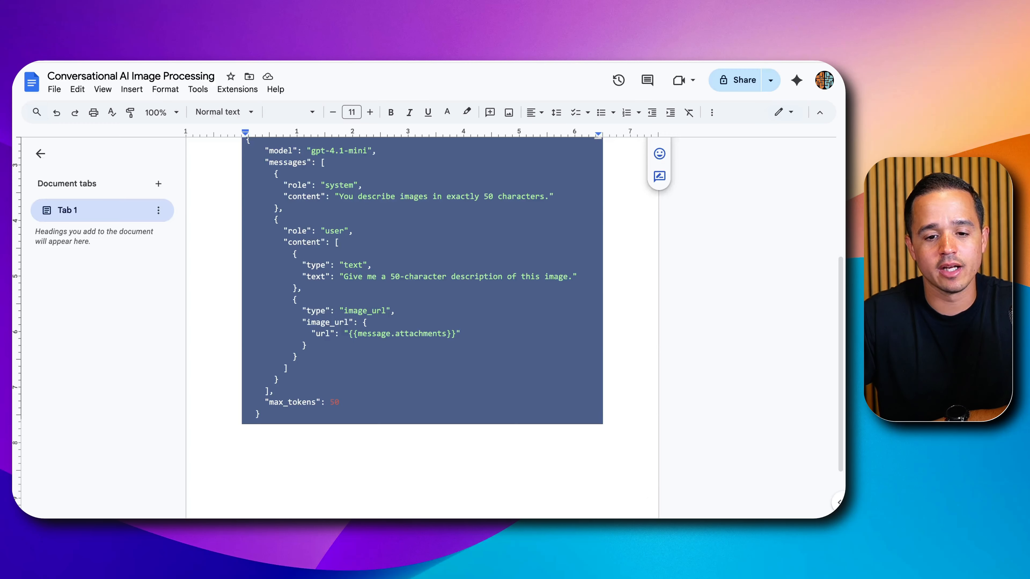
- Review the webhook settings and raw body in the Conversational AI Image Processing document
scroll(412, 228, "up", 5)
left_click(379, 253)
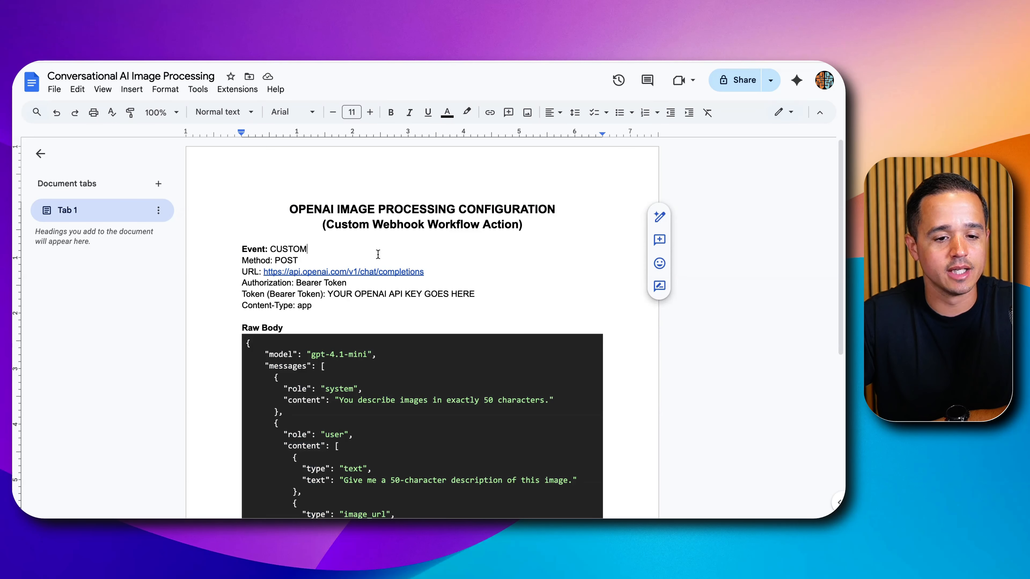
scroll(361, 216, "down", 1)
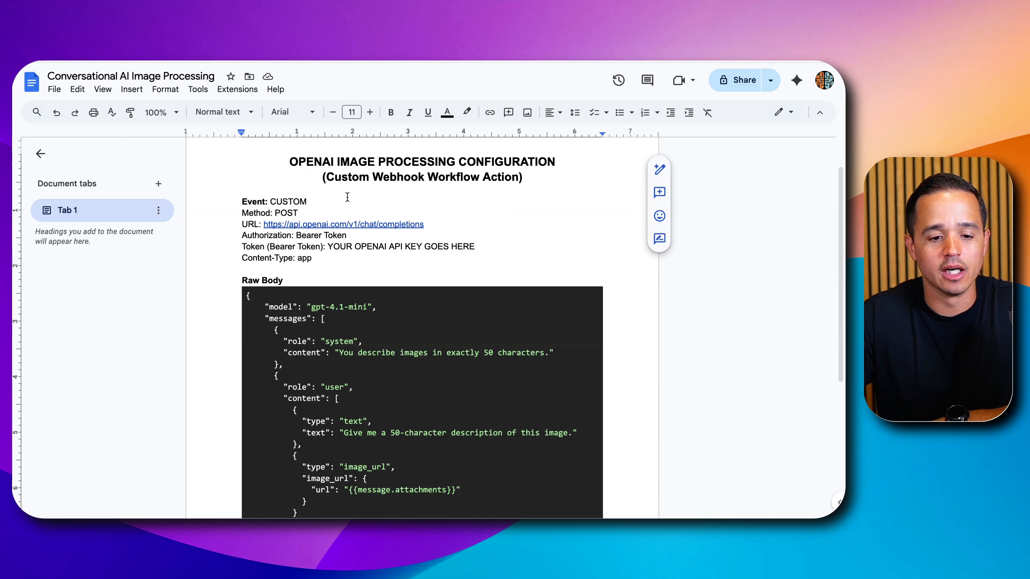